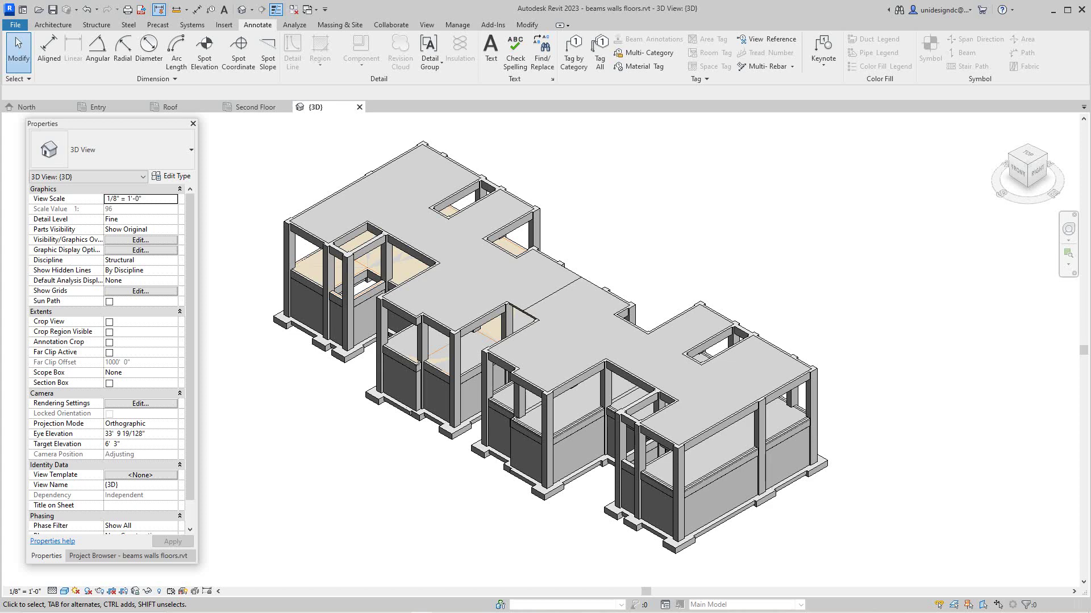
pyautogui.scroll(3, 376, 213)
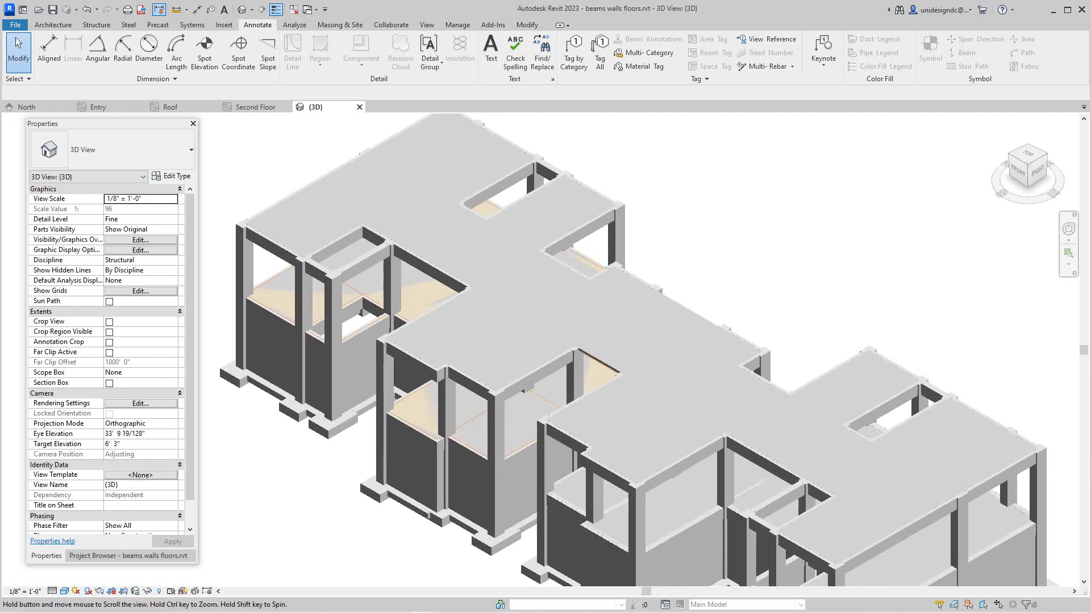
pyautogui.moveTo(730, 262); pyautogui.dragTo(706, 258, button='middle')
pyautogui.scroll(3, 704, 256)
pyautogui.scroll(-4, 704, 256)
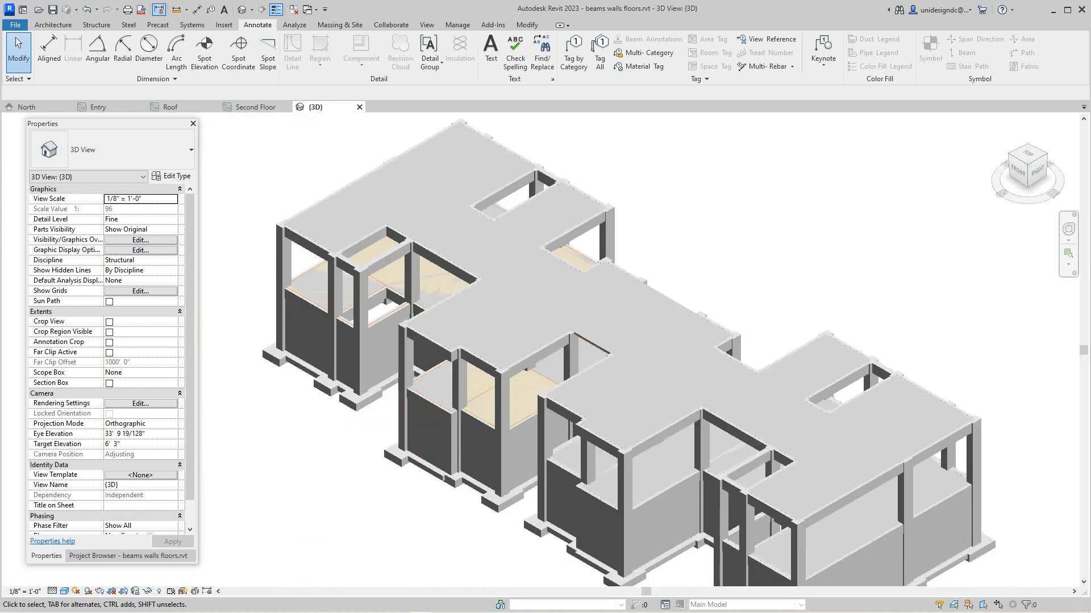
pyautogui.scroll(-2, 625, 341)
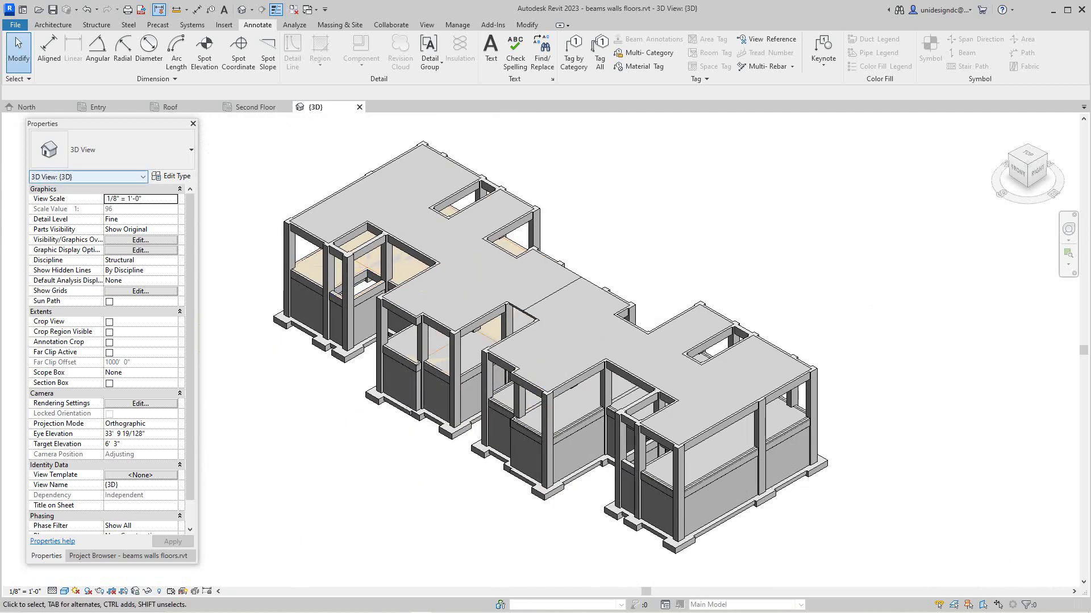
pyautogui.scroll(-1, 111, 359)
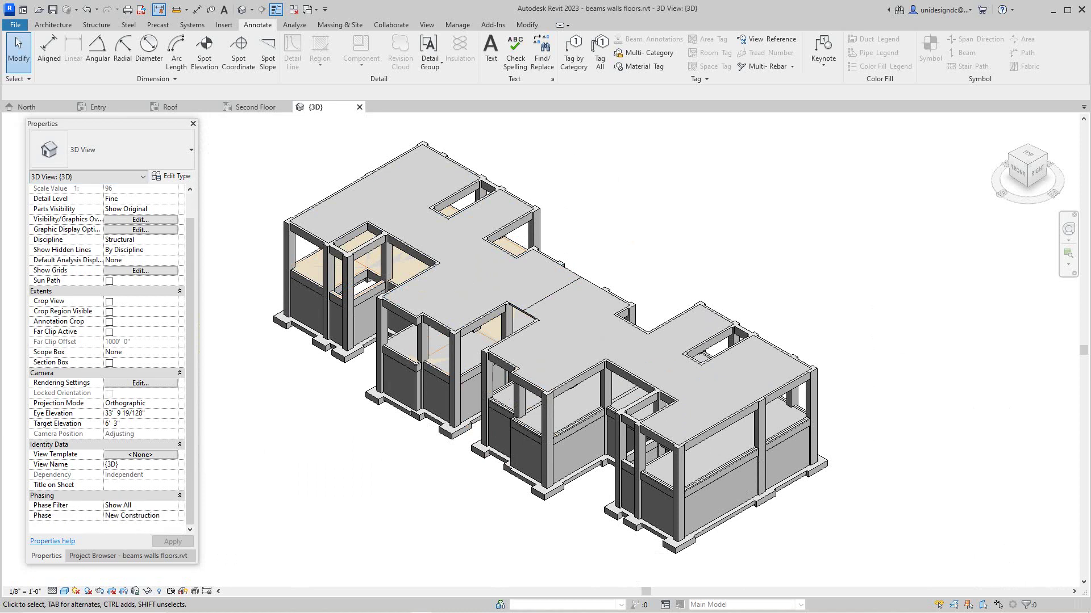
# Create a new sheet with the E1 30 x 42 Horizontal titleblock, dismissing the save reminder without saving
pyautogui.click(128, 556)
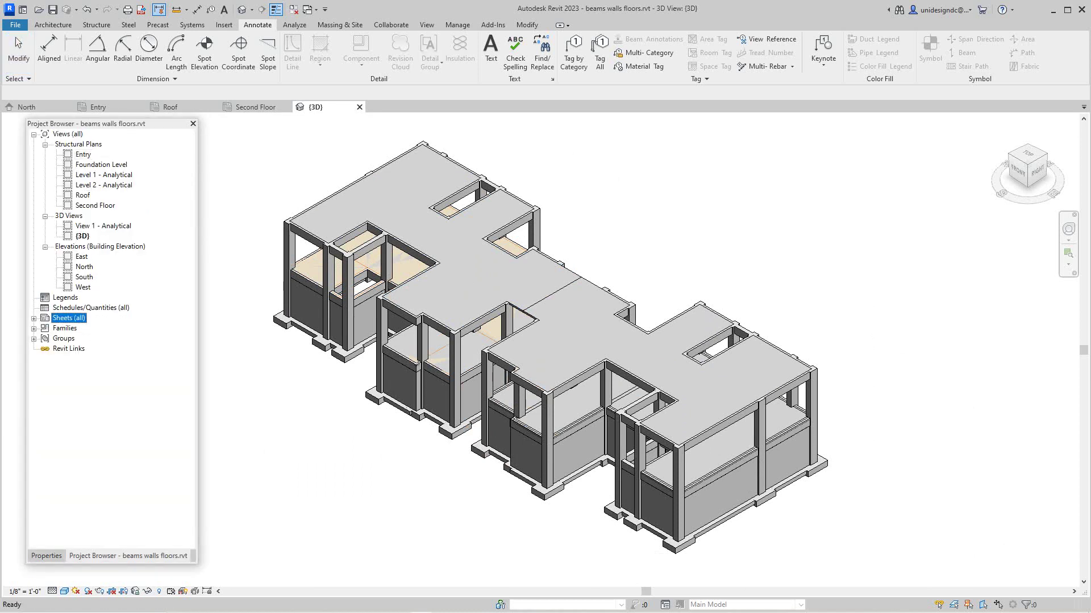
pyautogui.rightClick(58, 318)
pyautogui.click(95, 324)
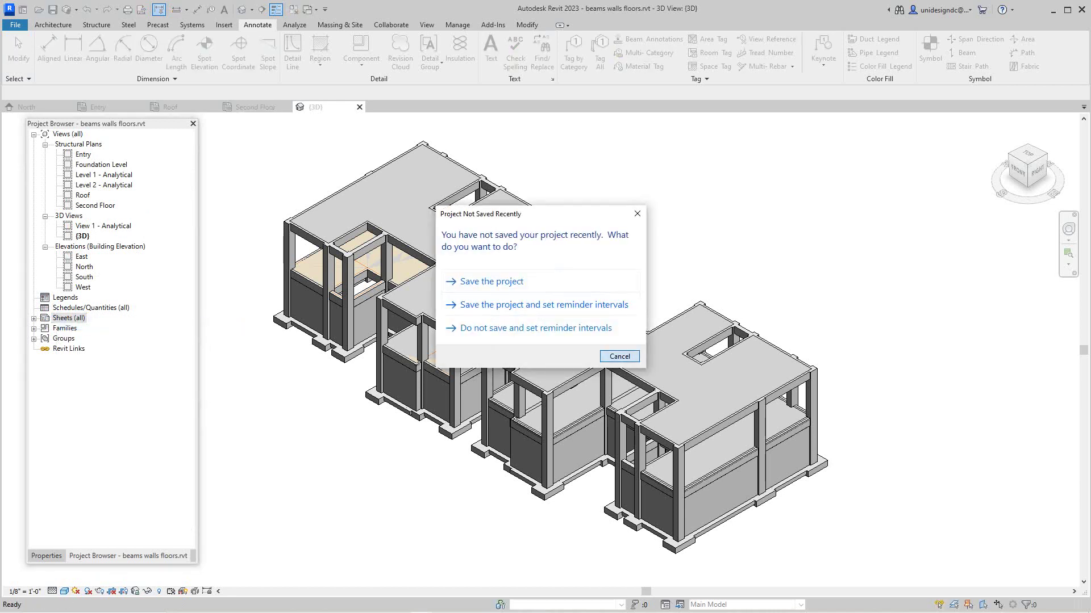
pyautogui.click(619, 356)
pyautogui.click(521, 488)
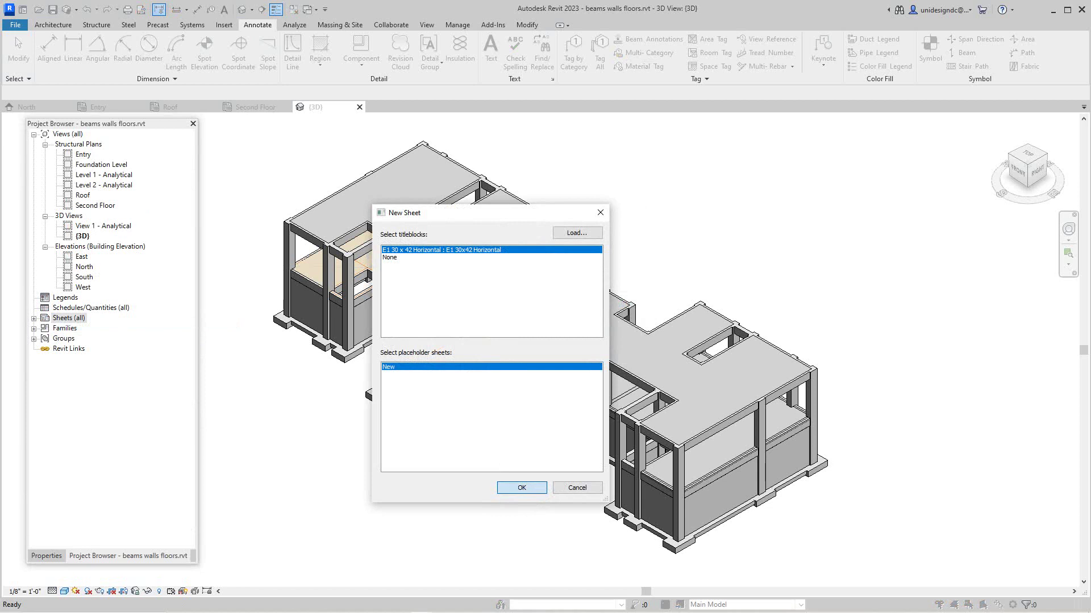
pyautogui.scroll(-1, 578, 401)
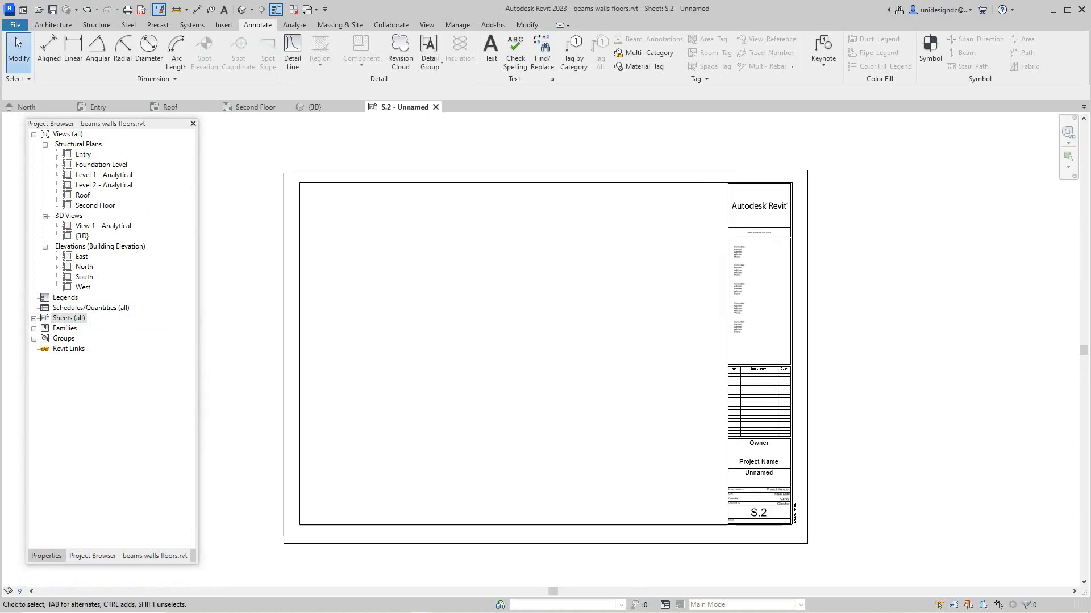
pyautogui.scroll(-1, 474, 326)
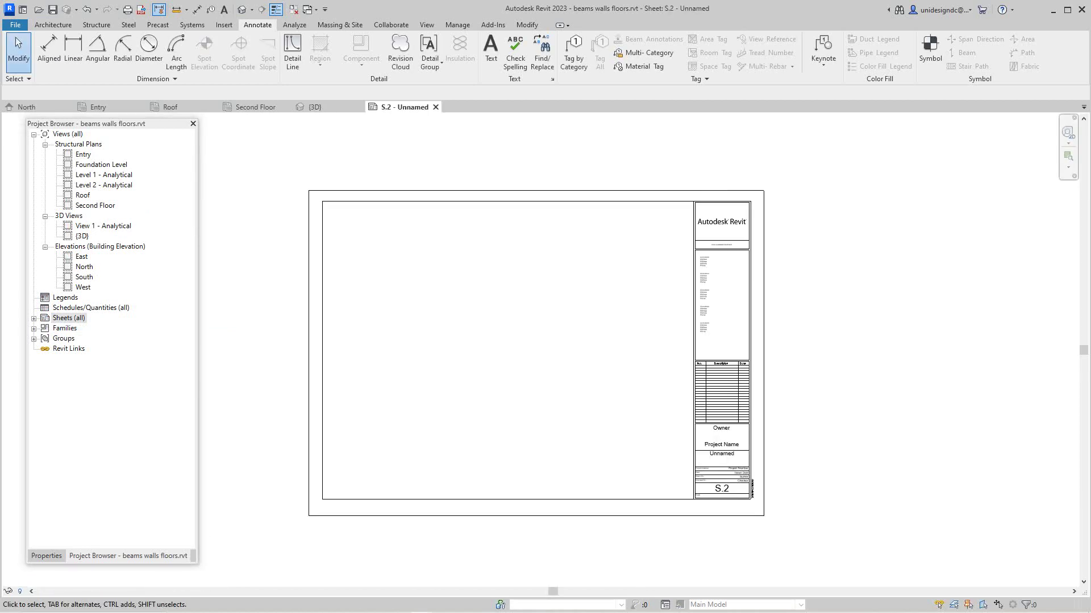
pyautogui.scroll(-2, 440, 254)
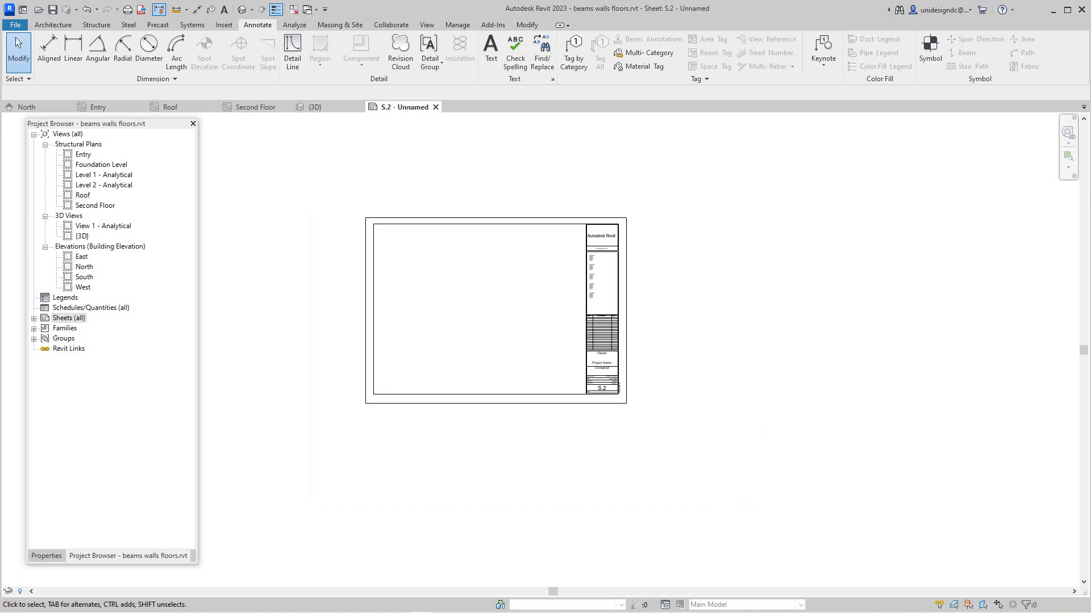
pyautogui.press('z')
pyautogui.press('f')
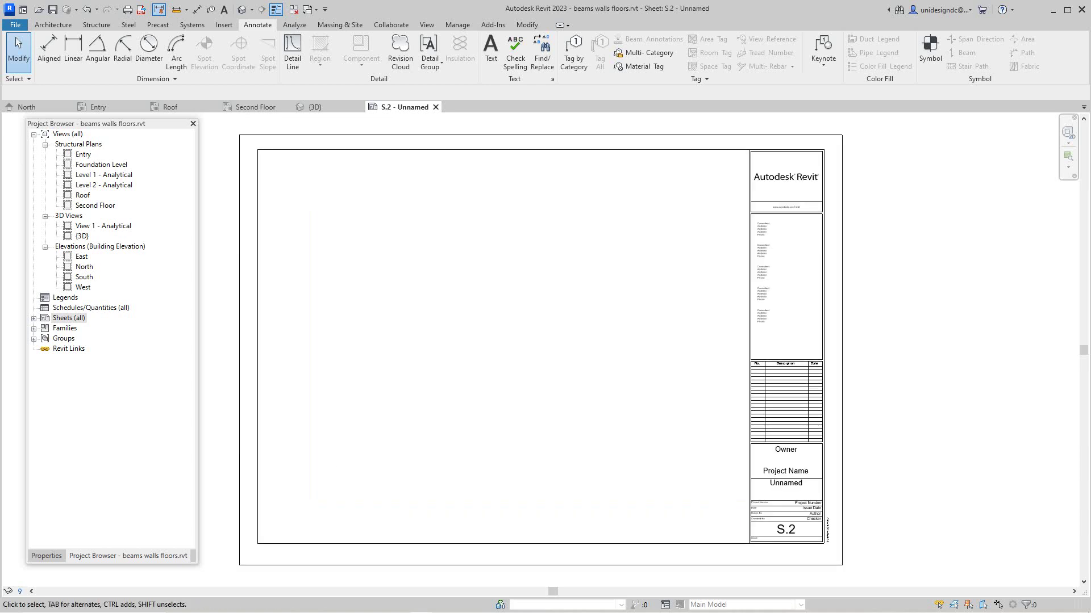
# Examine the Entry, Level 1 - Analytical, Foundation Level, Level 2 - Analytical and Second Floor structural plans one after another
pyautogui.doubleClick(83, 154)
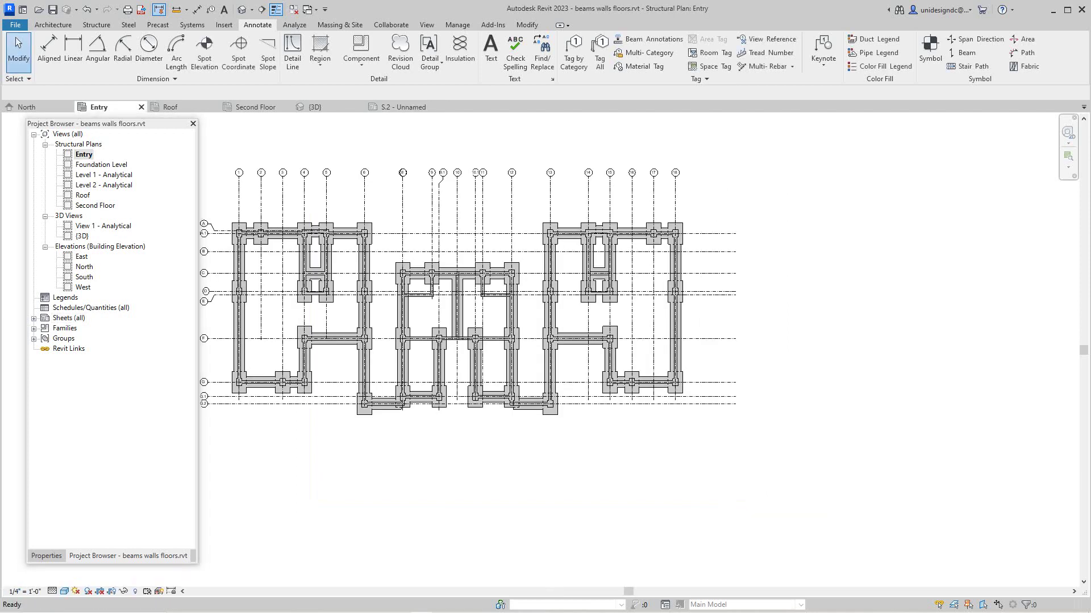
pyautogui.scroll(-3, 365, 288)
pyautogui.scroll(4, 368, 253)
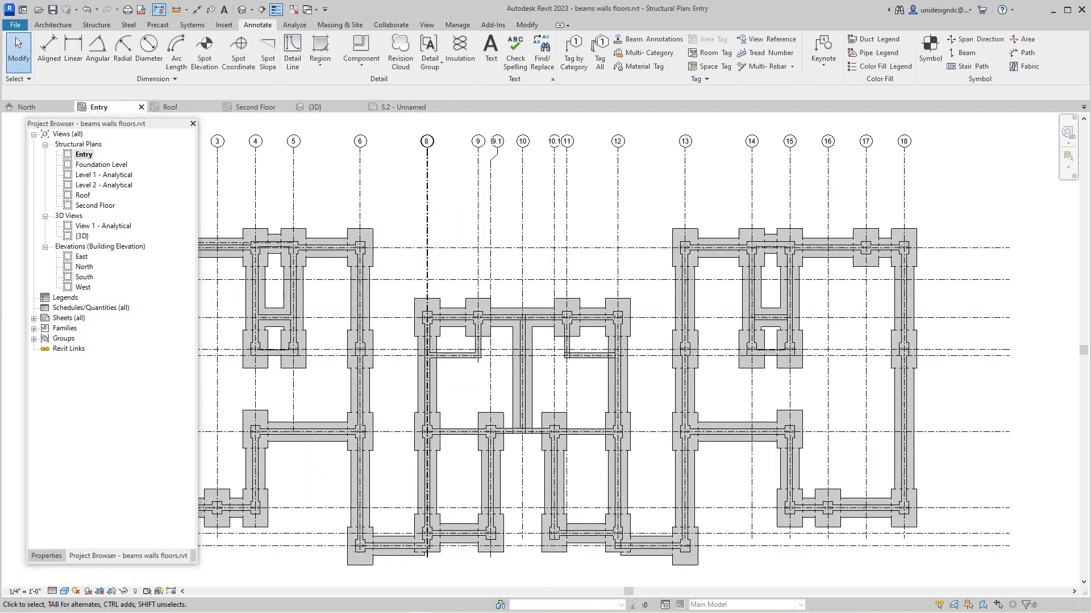
pyautogui.doubleClick(104, 175)
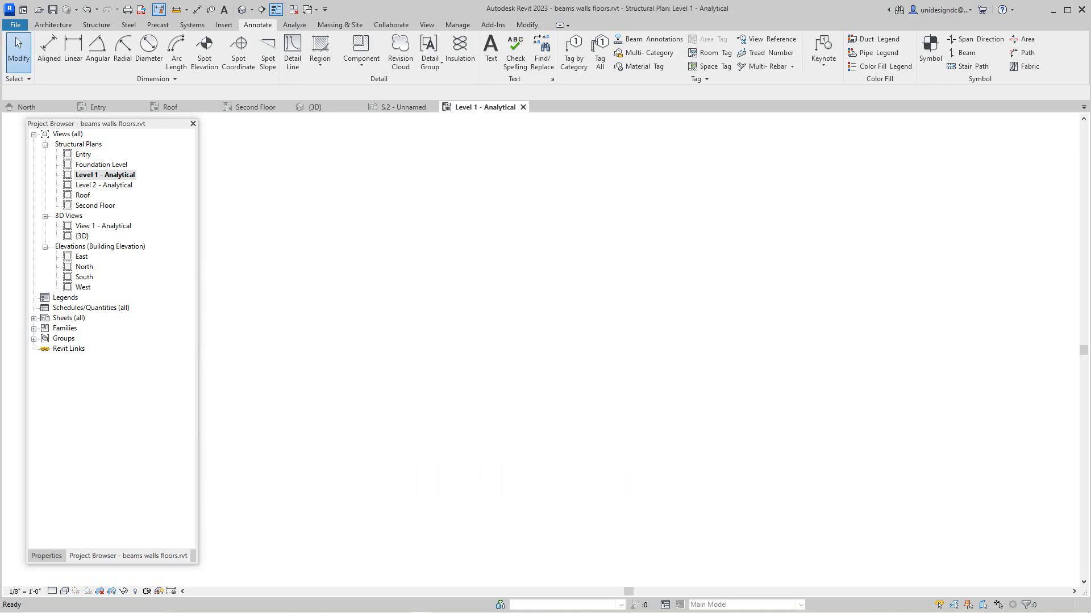
pyautogui.doubleClick(102, 165)
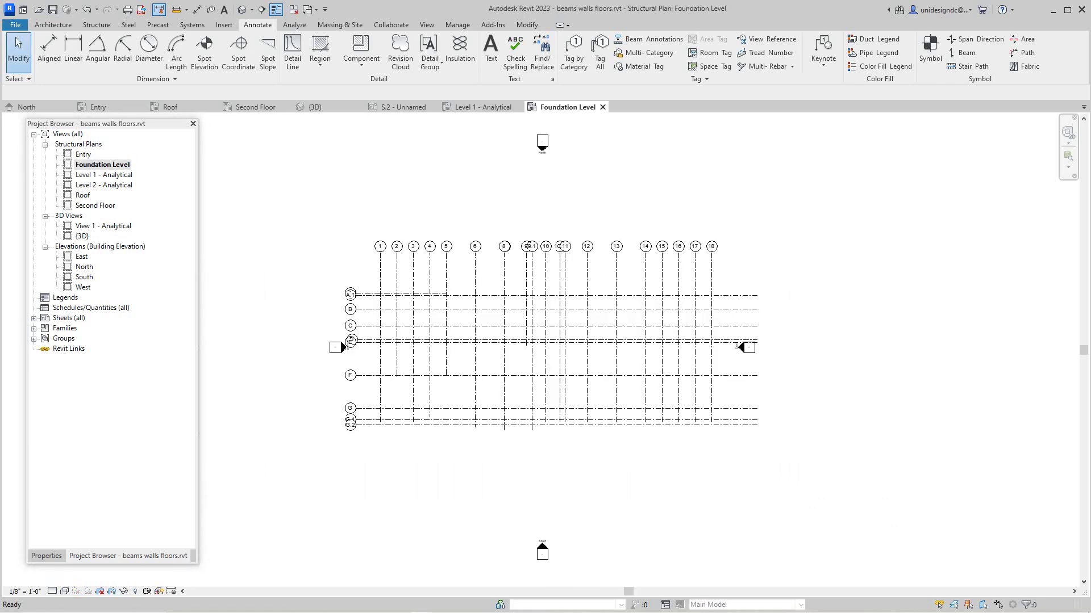
pyautogui.doubleClick(104, 184)
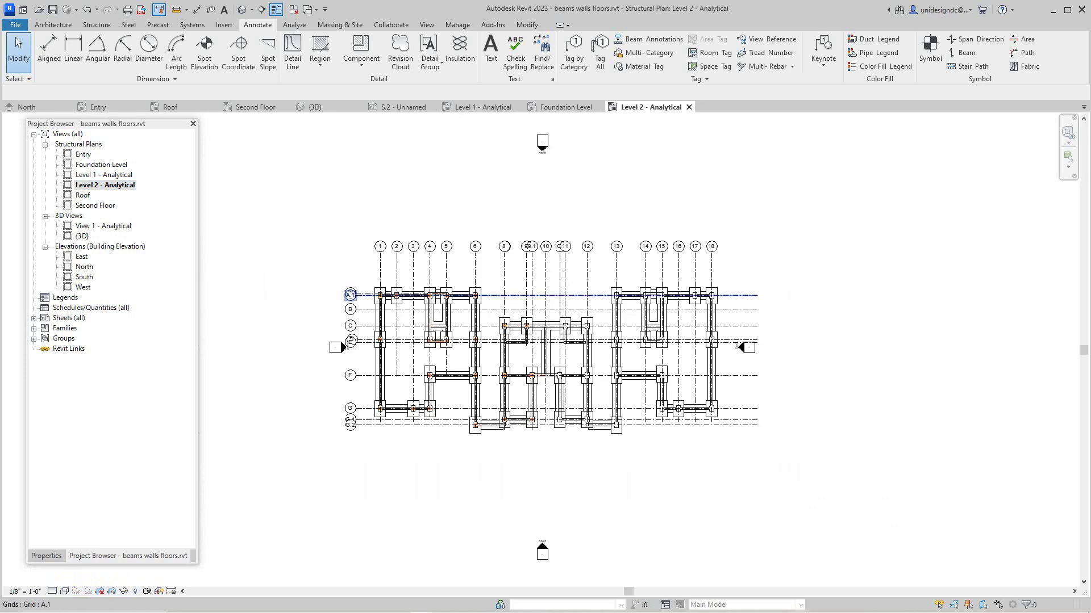
pyautogui.scroll(5, 455, 316)
pyautogui.scroll(-3, 455, 316)
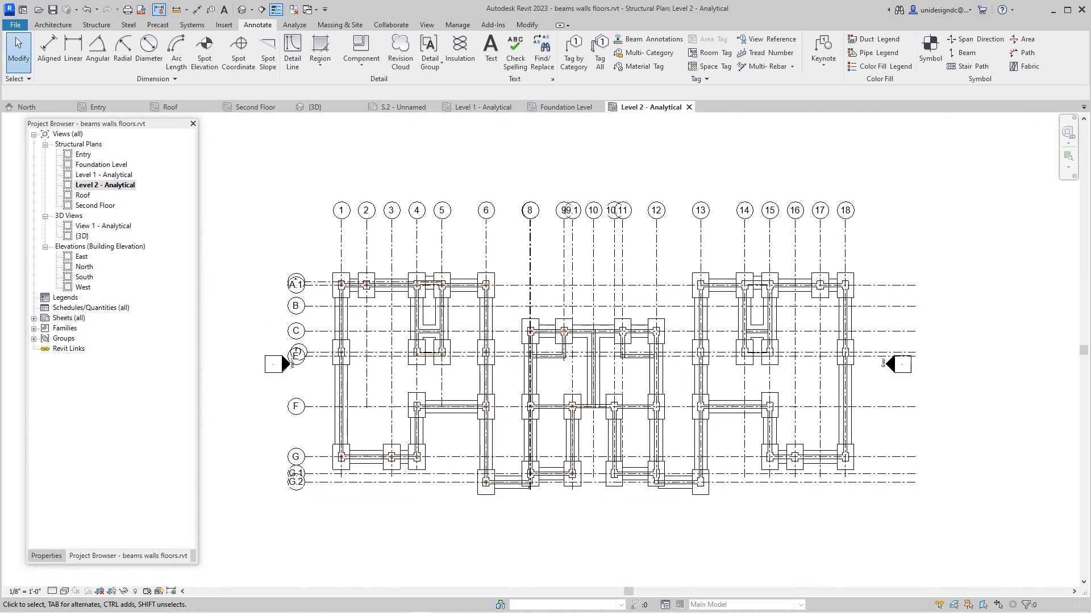
pyautogui.doubleClick(95, 206)
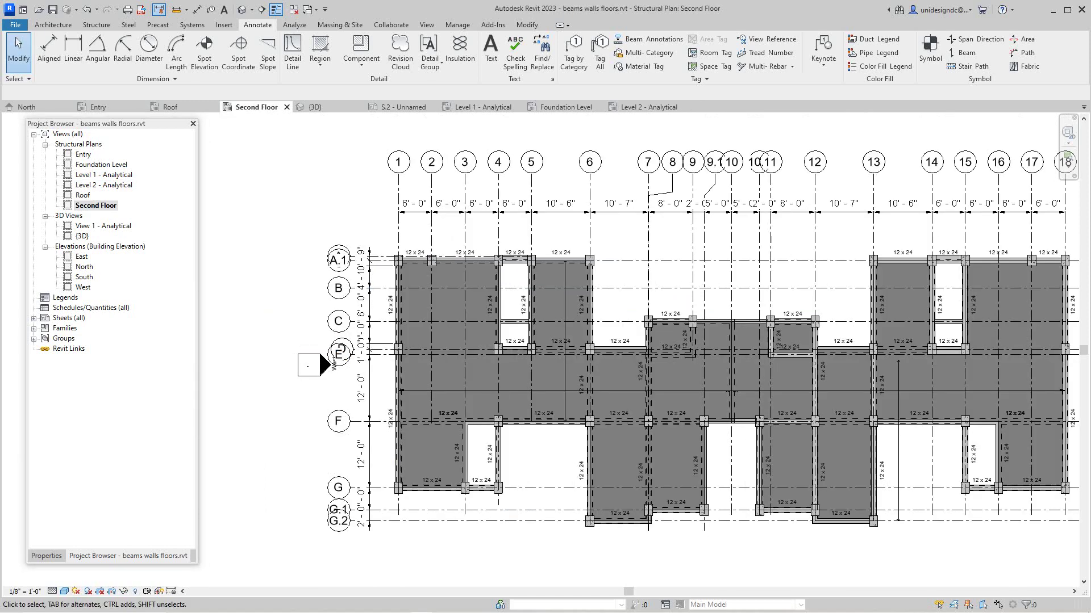
pyautogui.scroll(-3, 365, 238)
pyautogui.scroll(2, 636, 247)
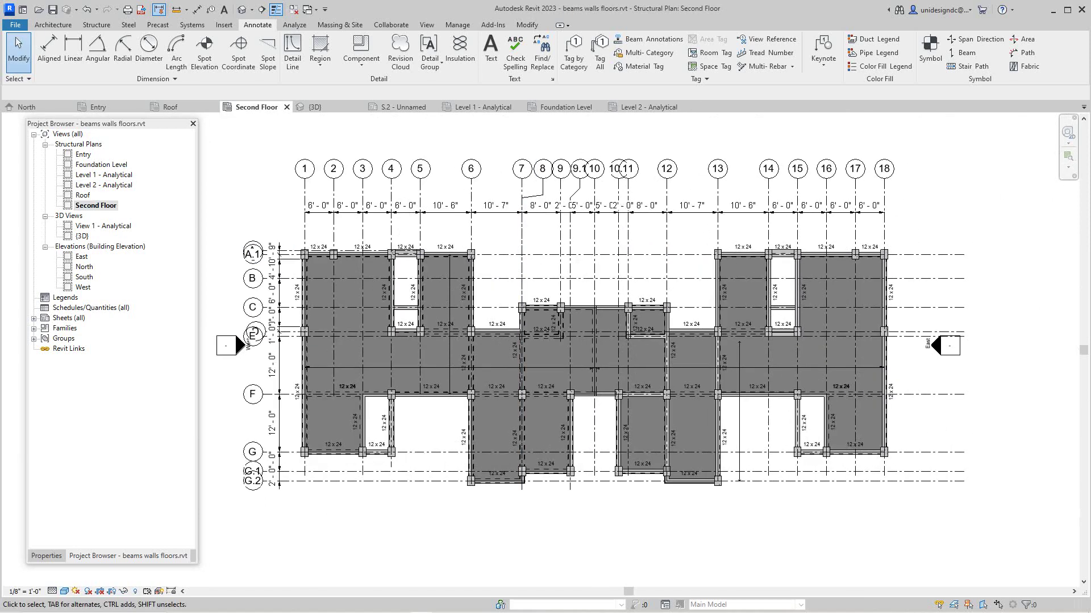
# Compare the Foundation Level plan with the Entry plan, examining the footings and grid lines in the Entry plan
pyautogui.doubleClick(102, 165)
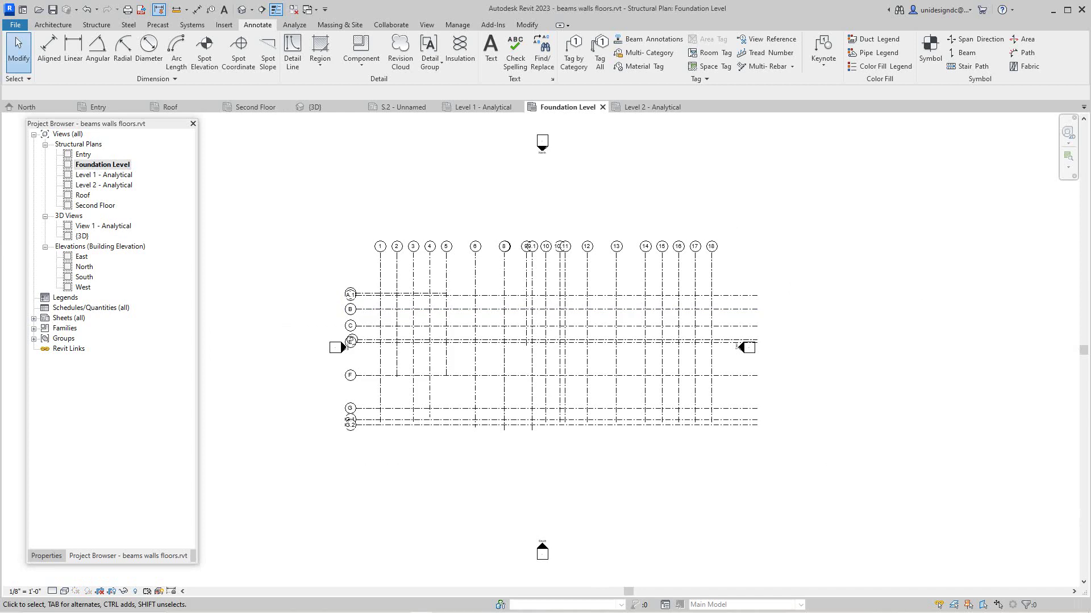
pyautogui.doubleClick(83, 155)
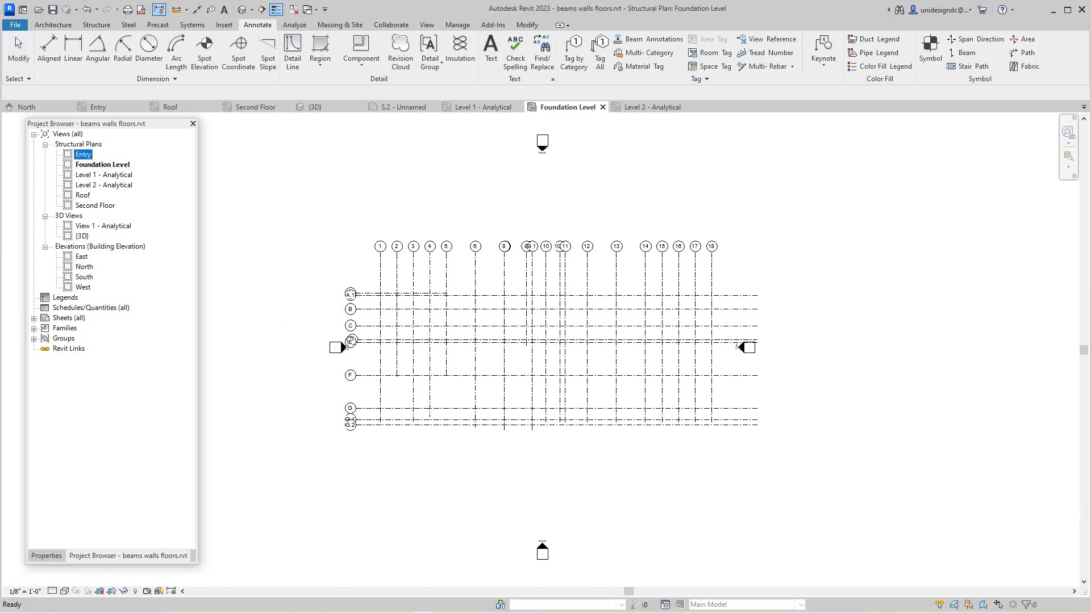
pyautogui.press('Return')
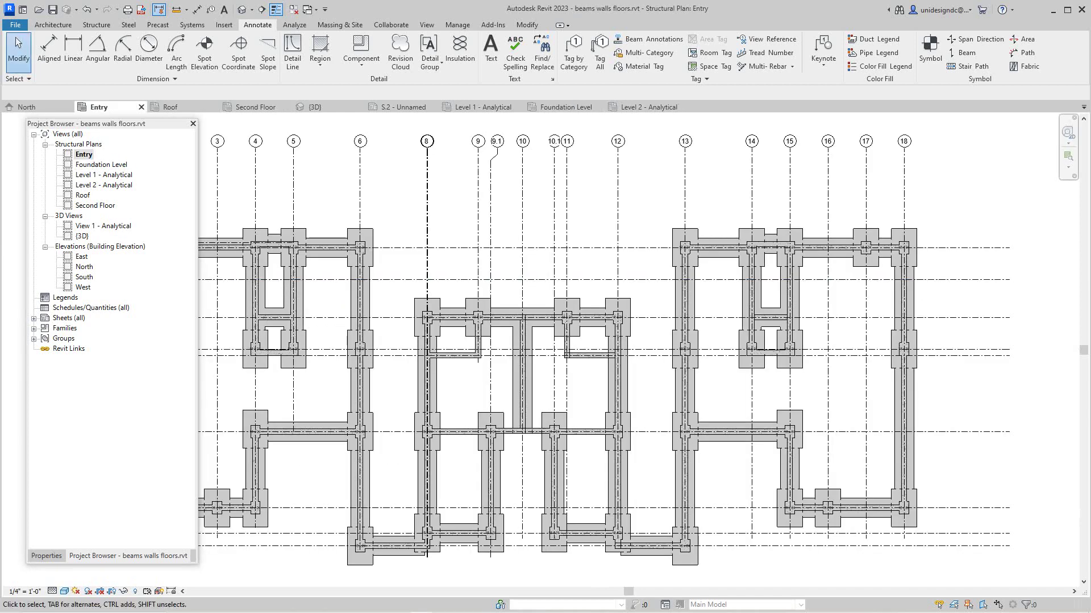
pyautogui.scroll(-2, 204, 321)
pyautogui.scroll(6, 251, 301)
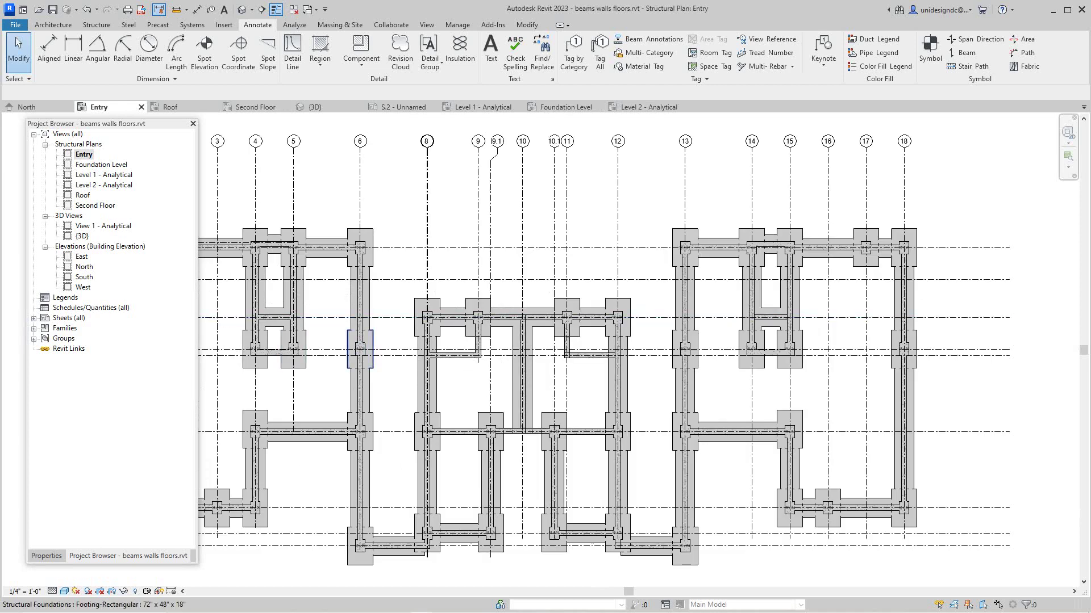
pyautogui.scroll(-4, 360, 303)
pyautogui.moveTo(361, 304); pyautogui.dragTo(464, 331, button='middle')
pyautogui.scroll(3, 280, 350)
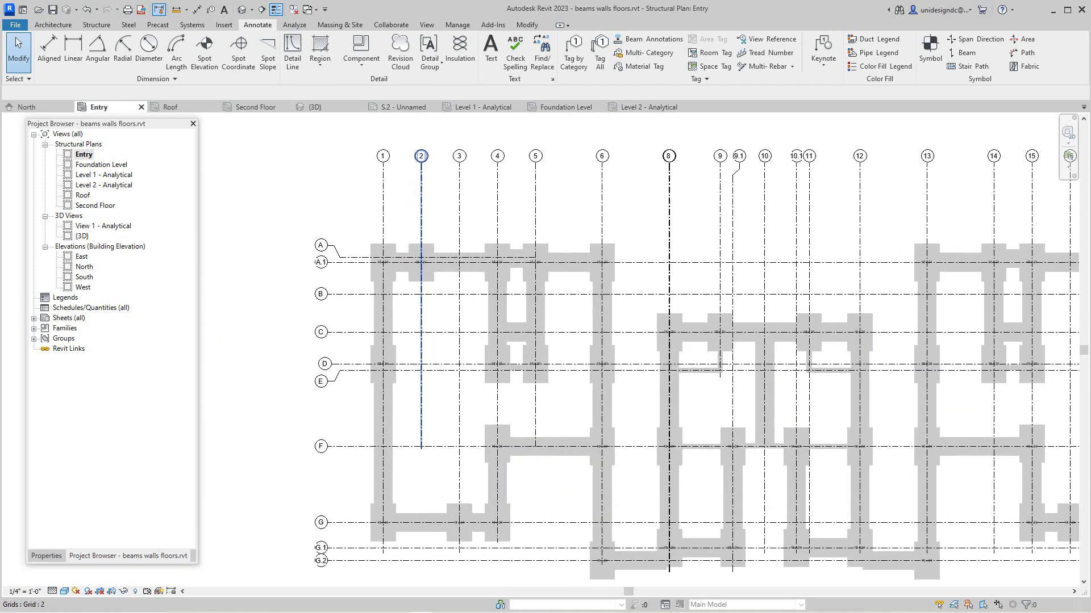
pyautogui.scroll(-3, 448, 296)
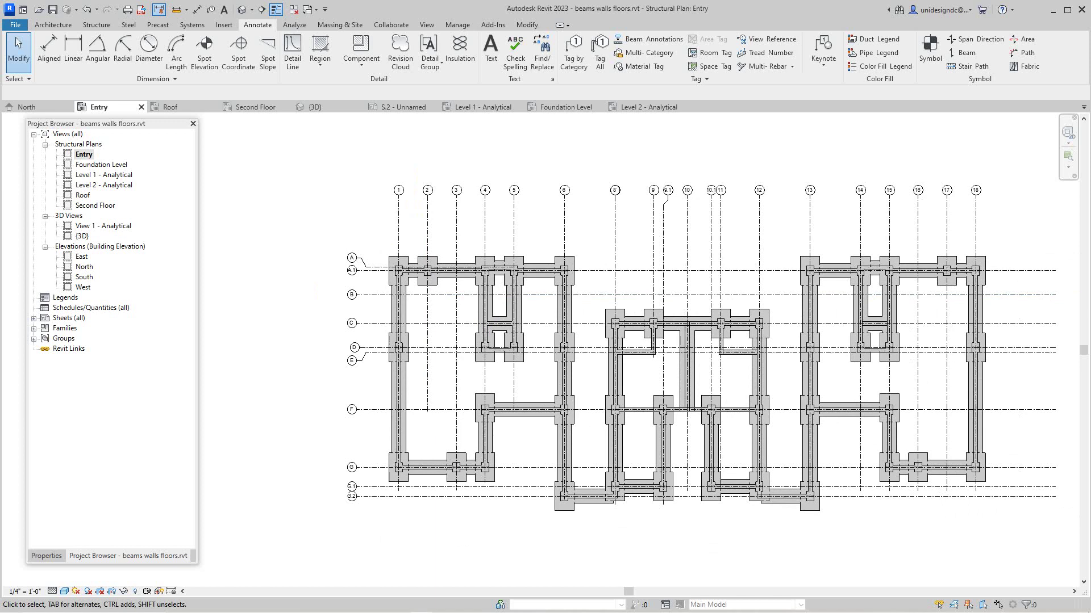
# Rename sheet S.1 as FOUNDATION PLAN, keeping its number
pyautogui.click(34, 319)
pyautogui.click(77, 329)
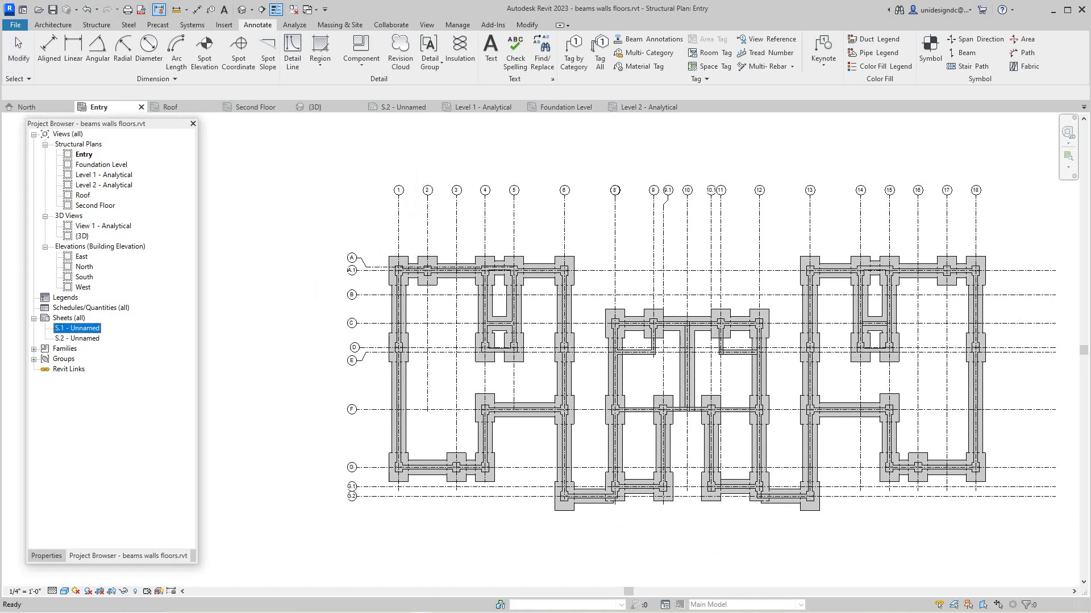
pyautogui.press('F2')
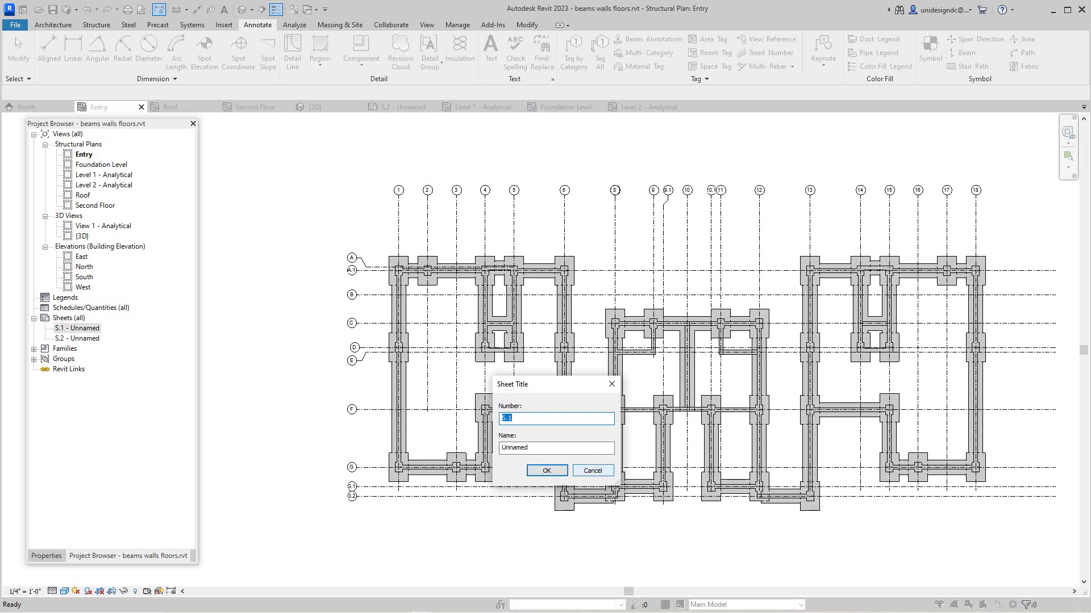
pyautogui.press('Tab')
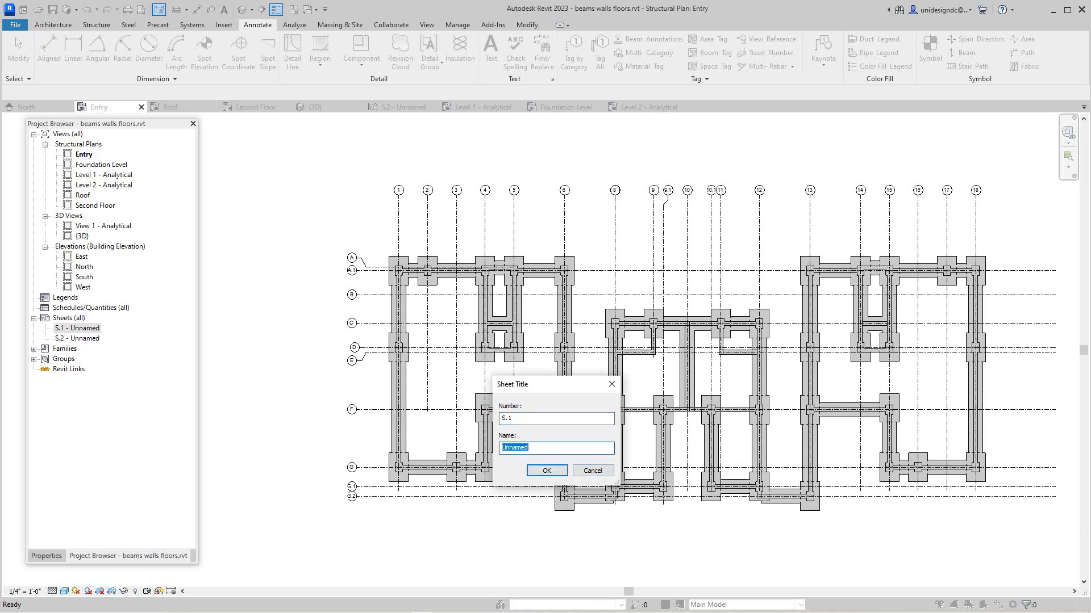
pyautogui.write('foun')
pyautogui.press('BackSpace')
pyautogui.press('BackSpace')
pyautogui.press('BackSpace')
pyautogui.press('BackSpace')
pyautogui.write('FOUNDATION PLAN')
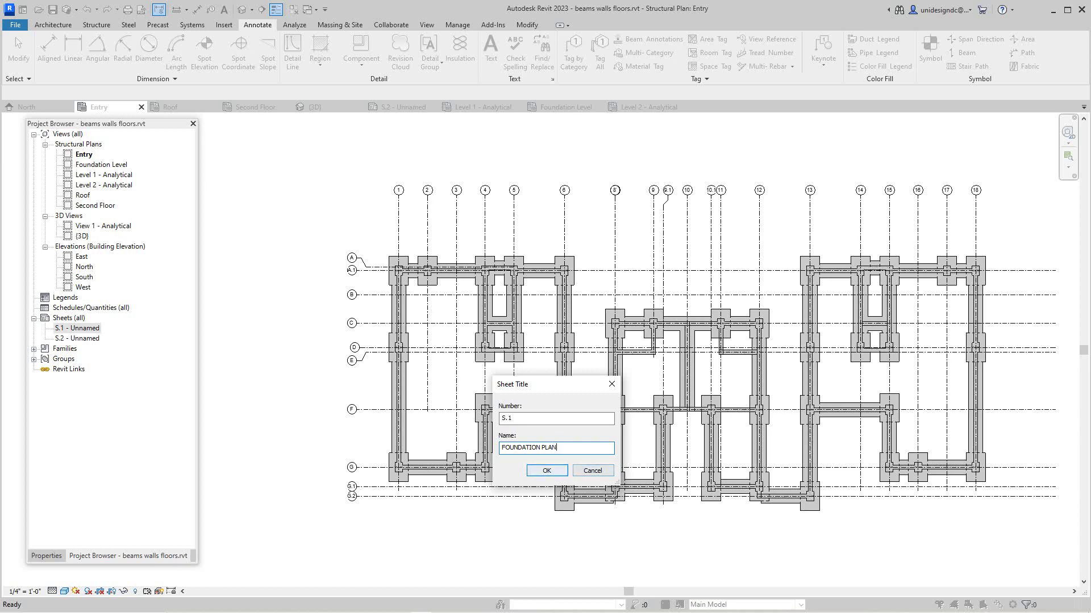
pyautogui.click(546, 470)
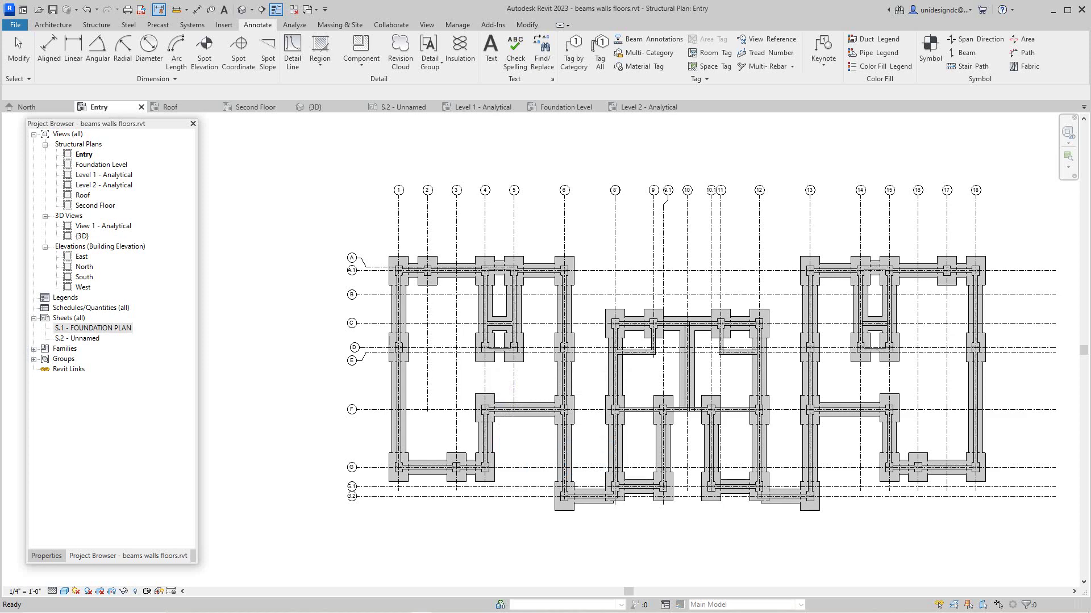
# Try placing the Foundation Level structural plan on sheet S.1 - FOUNDATION PLAN and undo the placement
pyautogui.scroll(-5, 284, 480)
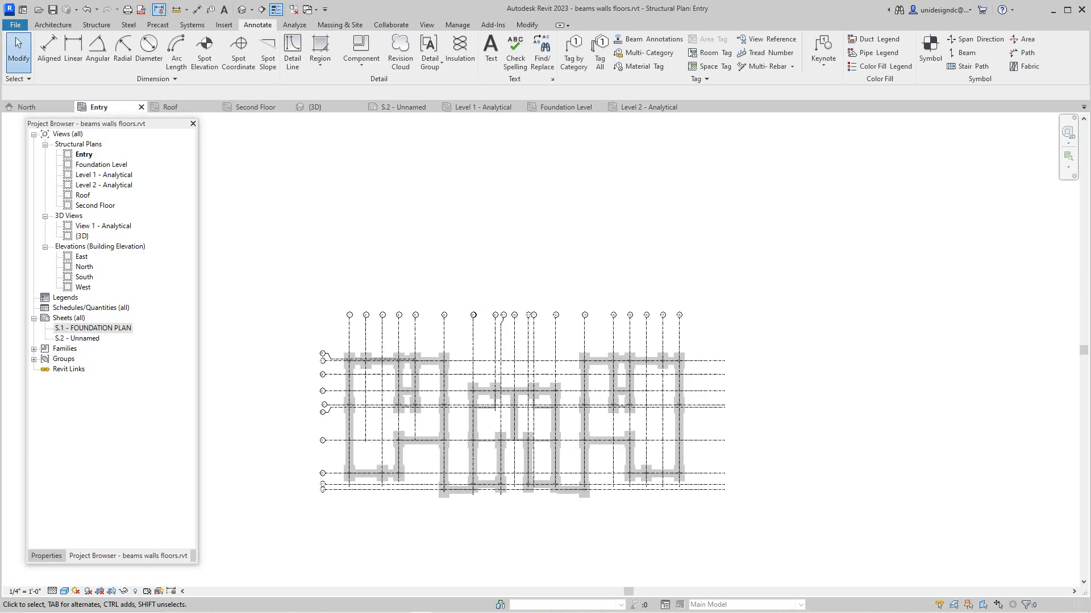
pyautogui.scroll(7, 460, 454)
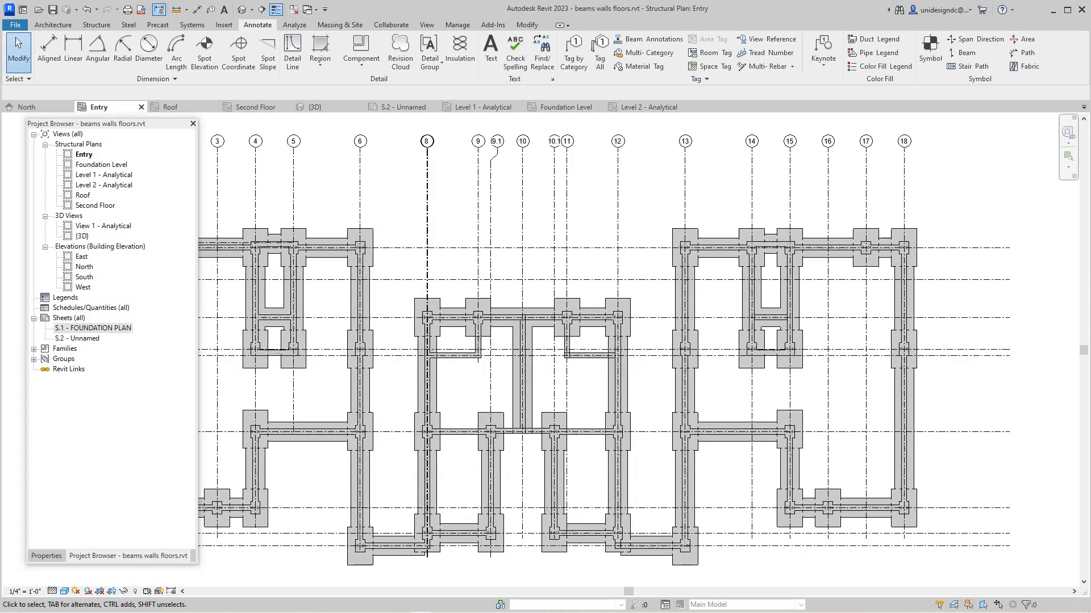
pyautogui.doubleClick(94, 327)
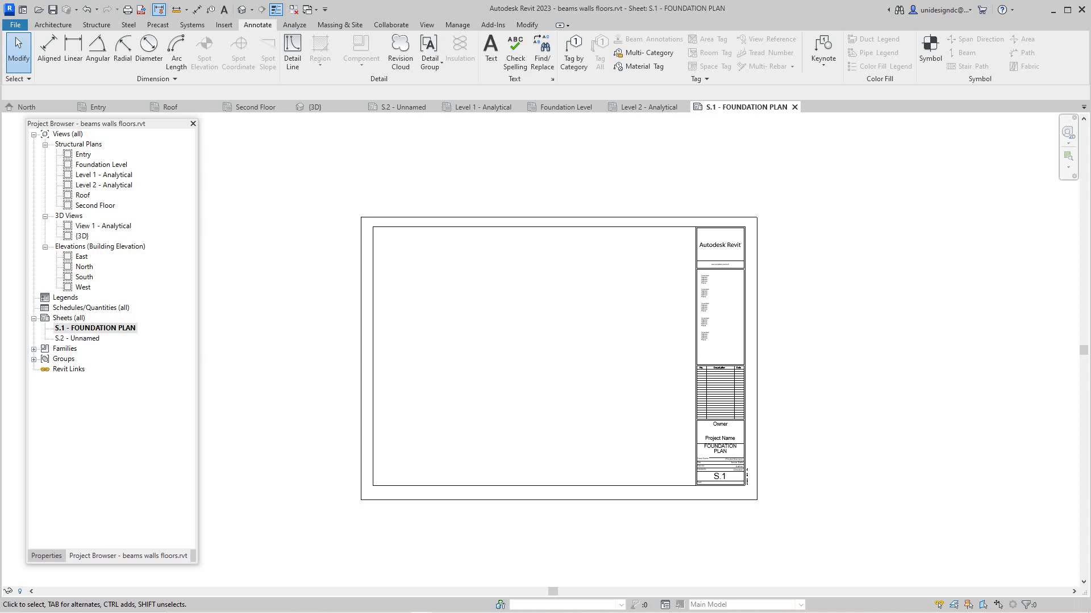
pyautogui.click(101, 164)
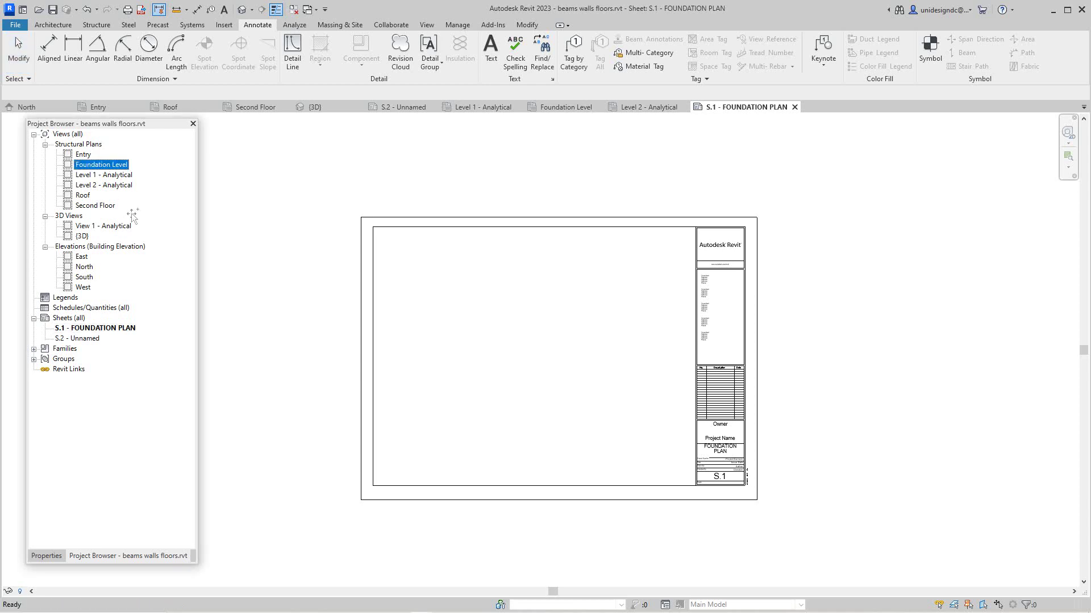
pyautogui.moveTo(502, 318); pyautogui.dragTo(501, 318)
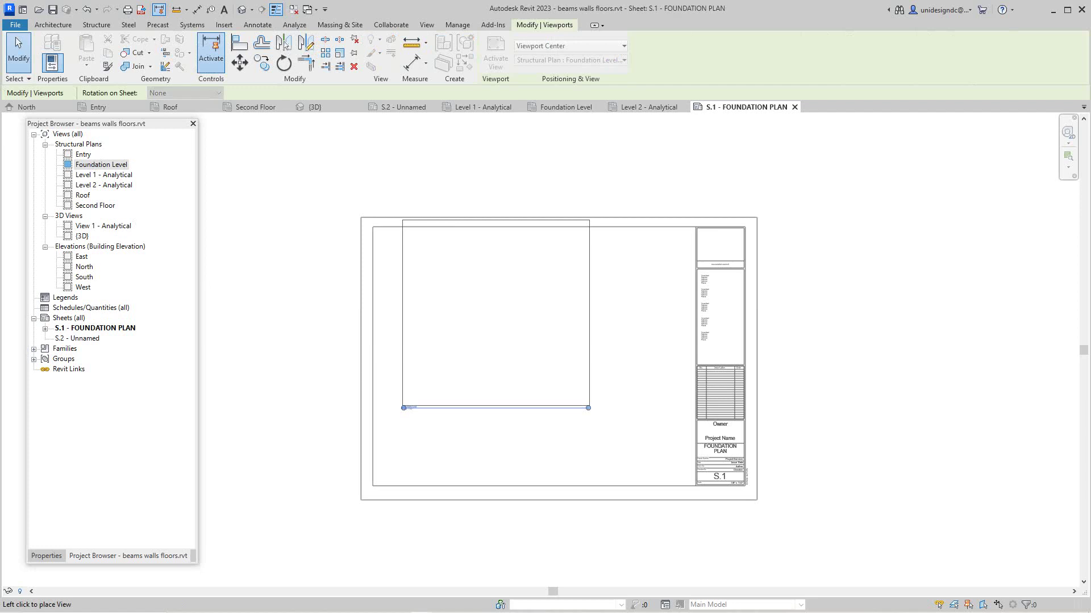
pyautogui.click(504, 336)
pyautogui.scroll(3, 520, 369)
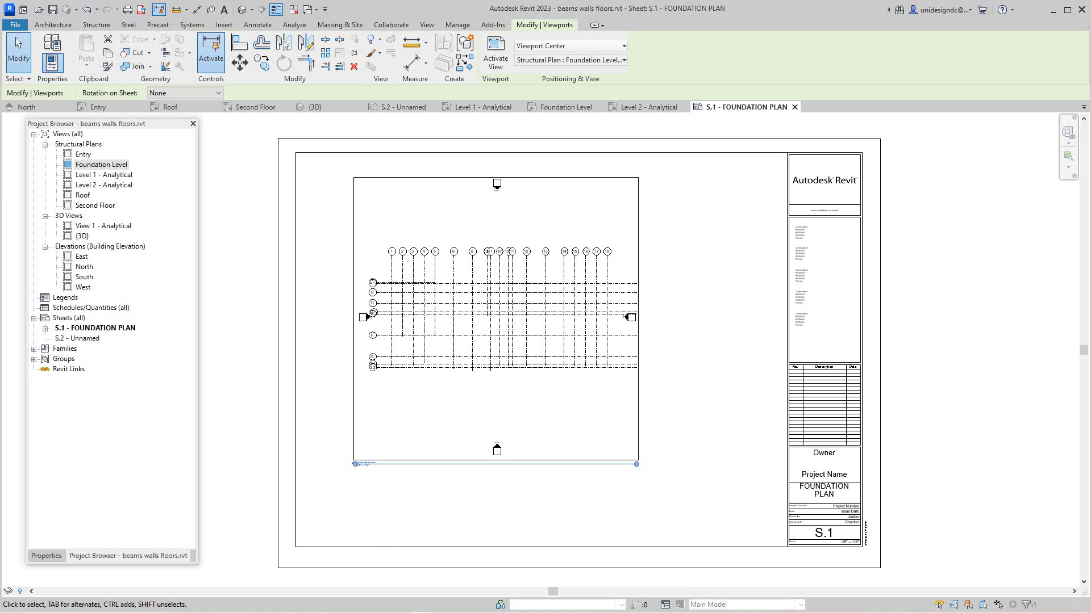
pyautogui.click(87, 10)
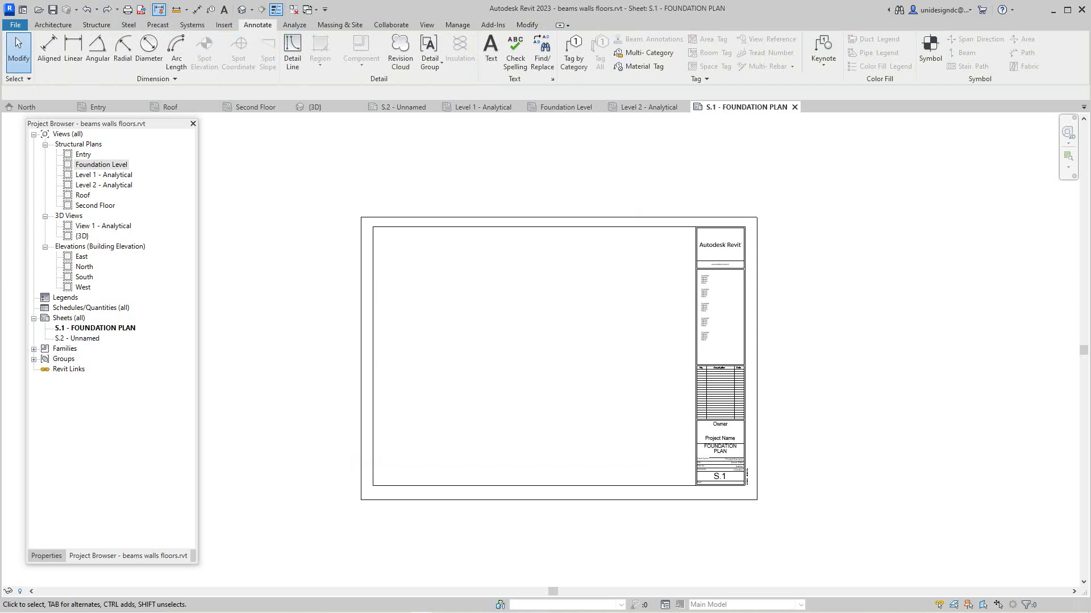
# Compare the Entry and Foundation Level structural plans to decide which one belongs on sheet S.1
pyautogui.scroll(3, 544, 357)
pyautogui.scroll(-4, 544, 355)
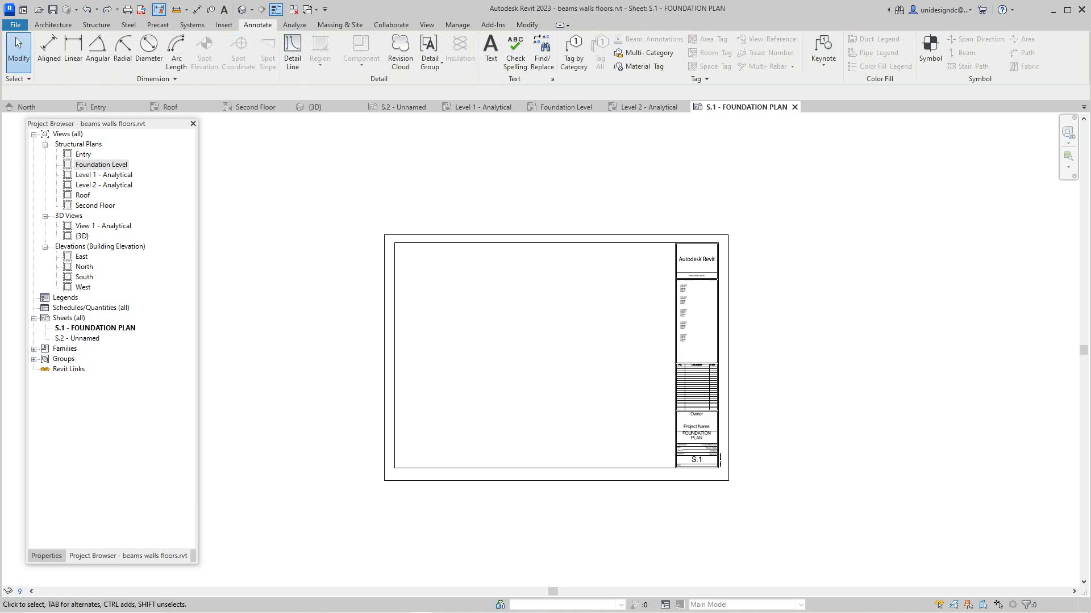
pyautogui.doubleClick(95, 328)
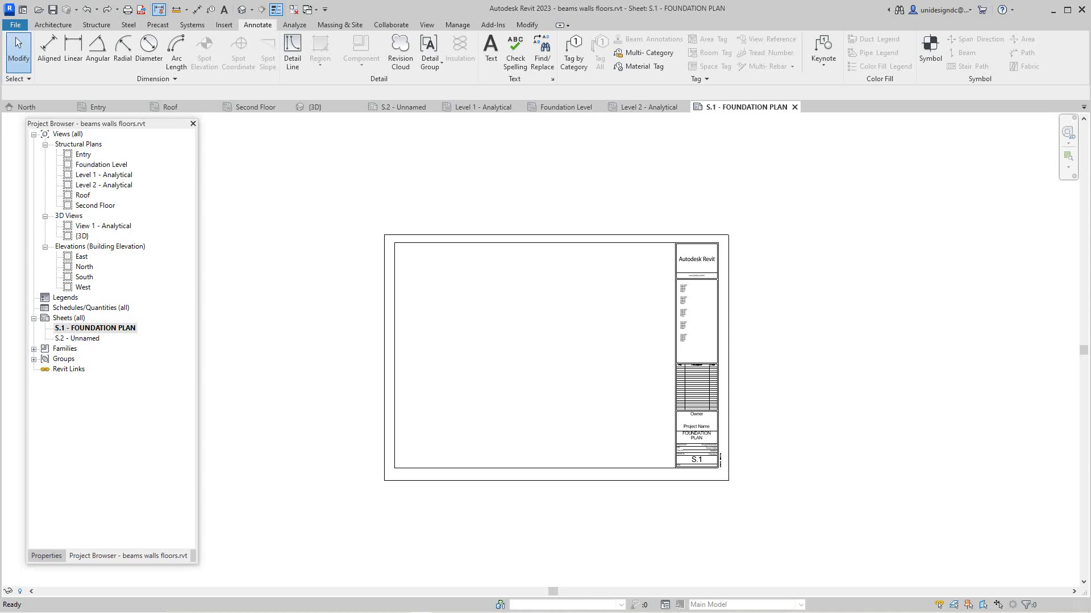
pyautogui.doubleClick(83, 155)
pyautogui.scroll(-3, 444, 257)
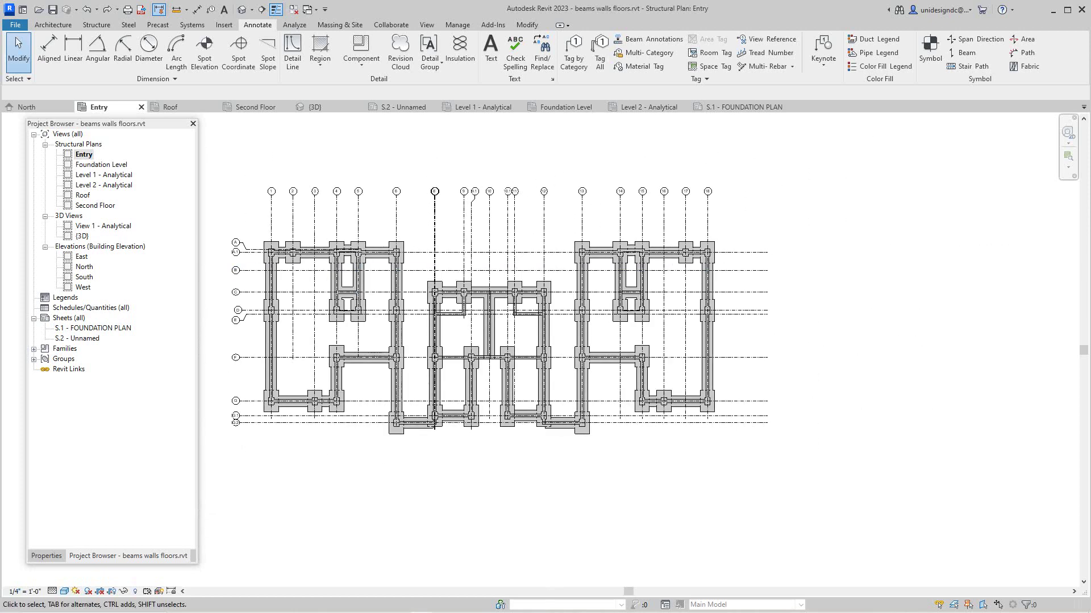
pyautogui.scroll(-3, 917, 419)
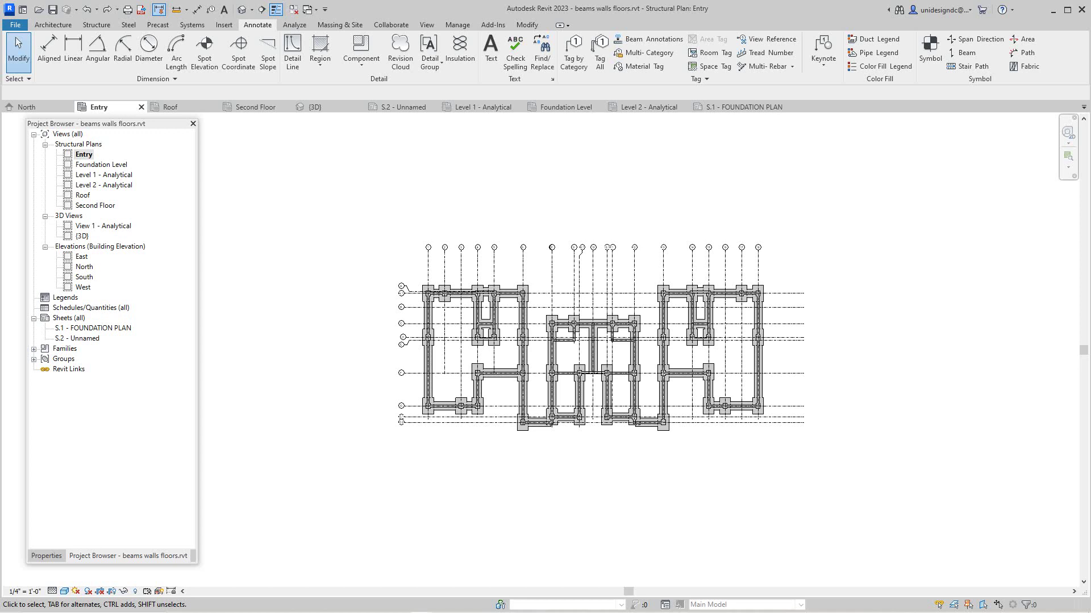
pyautogui.doubleClick(101, 165)
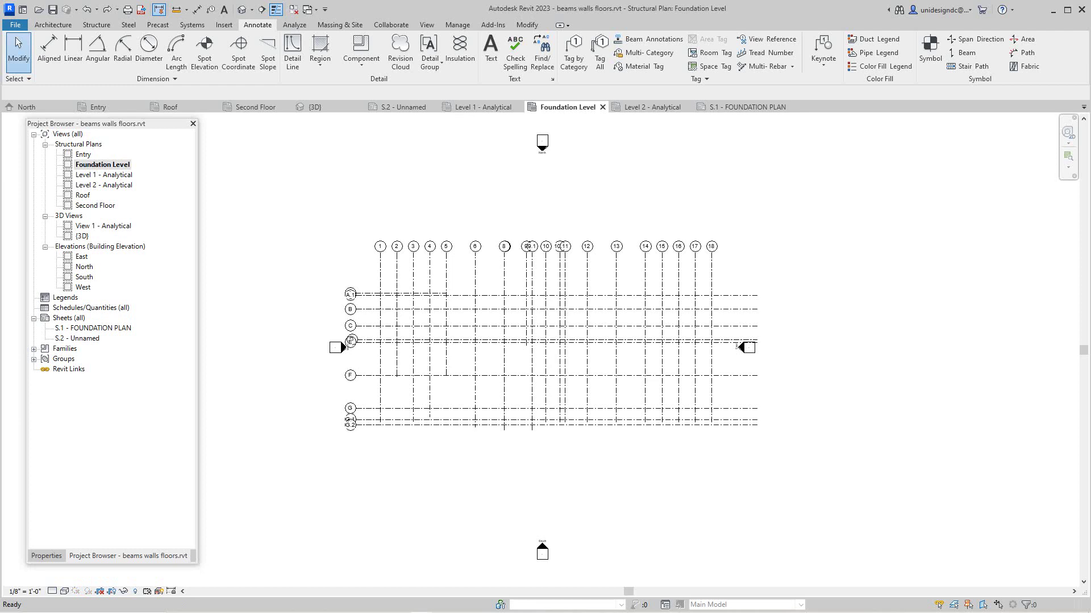
# Try a plain duplicate of the Entry structural plan without detailing and undo the copy
pyautogui.doubleClick(84, 155)
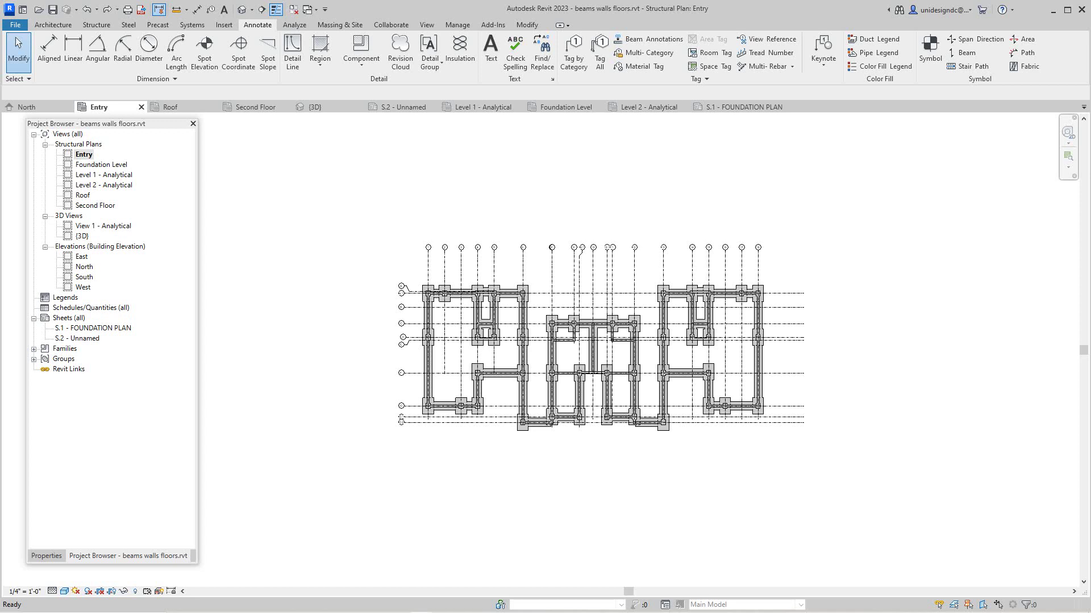
pyautogui.rightClick(84, 154)
pyautogui.moveTo(142, 246)
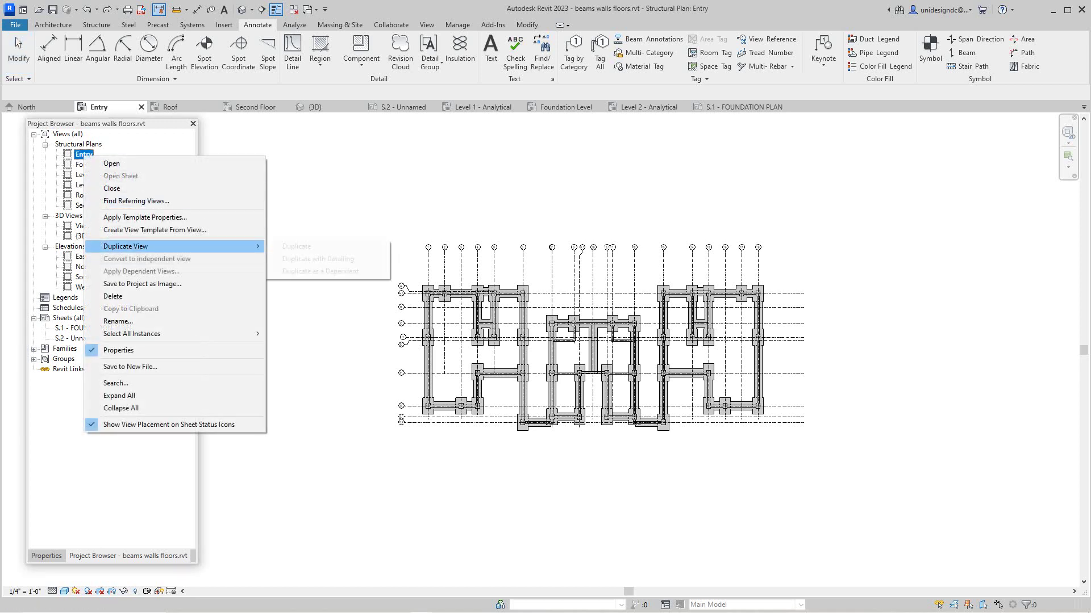
pyautogui.click(301, 246)
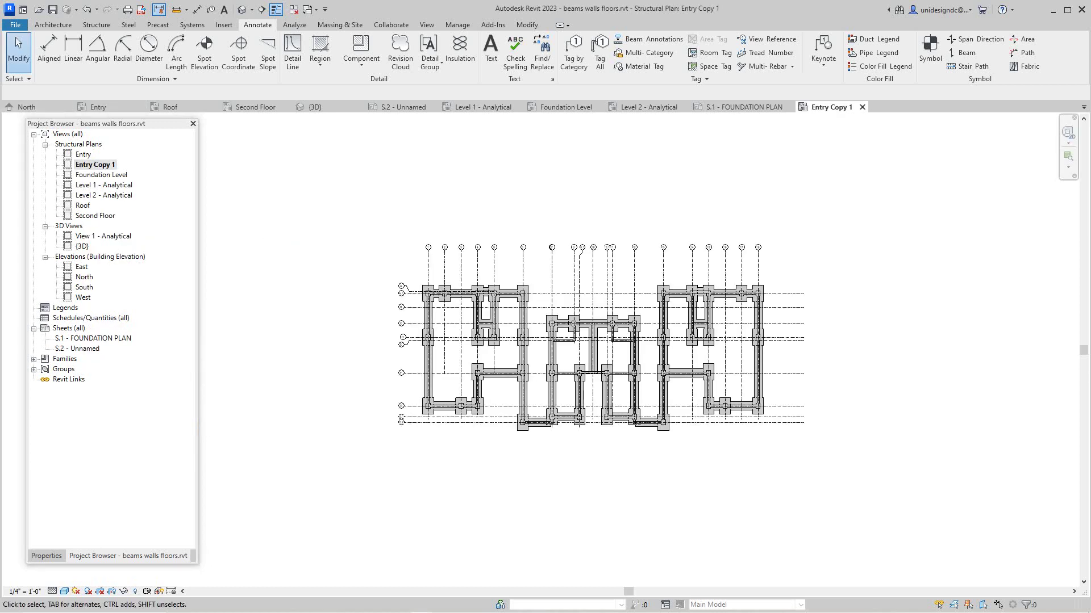
pyautogui.click(86, 9)
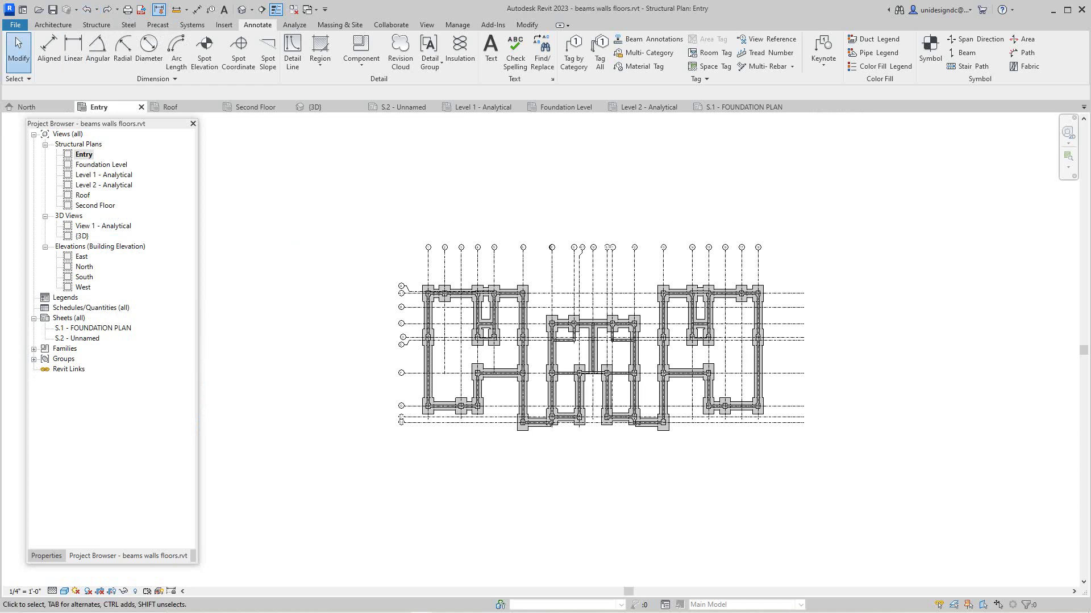
# Duplicate the Entry structural plan with its detailing included
pyautogui.rightClick(83, 154)
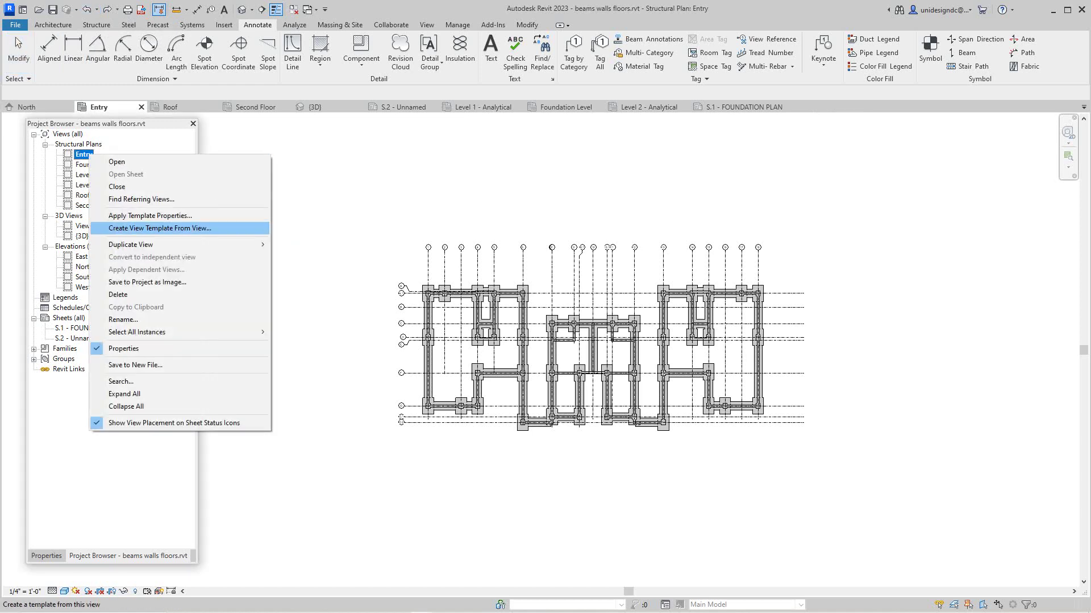
pyautogui.moveTo(170, 244)
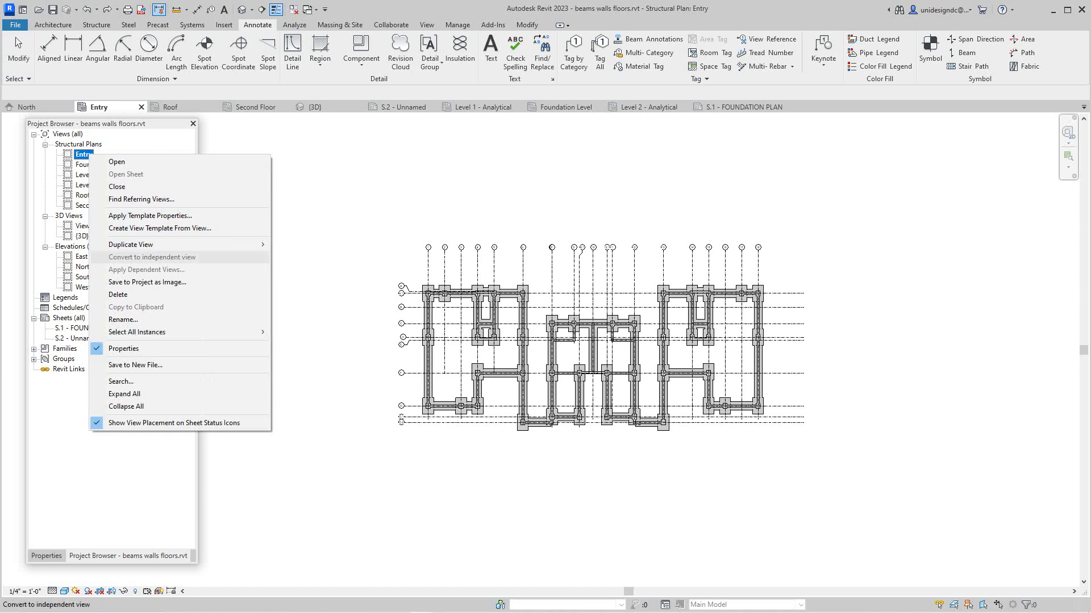
pyautogui.click(323, 257)
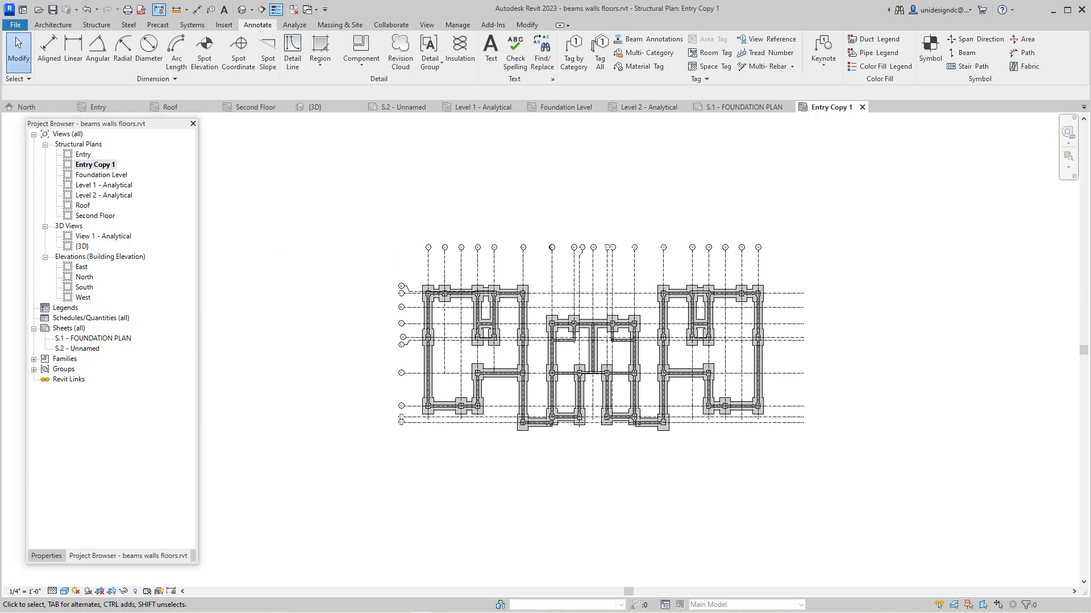
pyautogui.scroll(3, 326, 284)
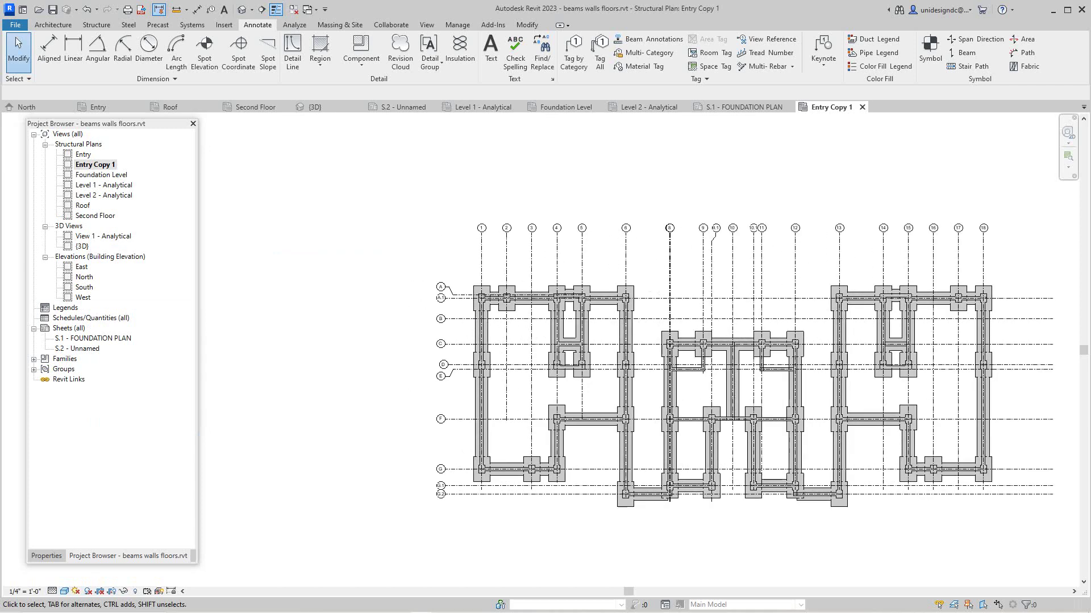
pyautogui.scroll(-1, 241, 244)
# Rename the duplicated Entry structural plan as FOUNDATION PLAN
pyautogui.rightClick(85, 165)
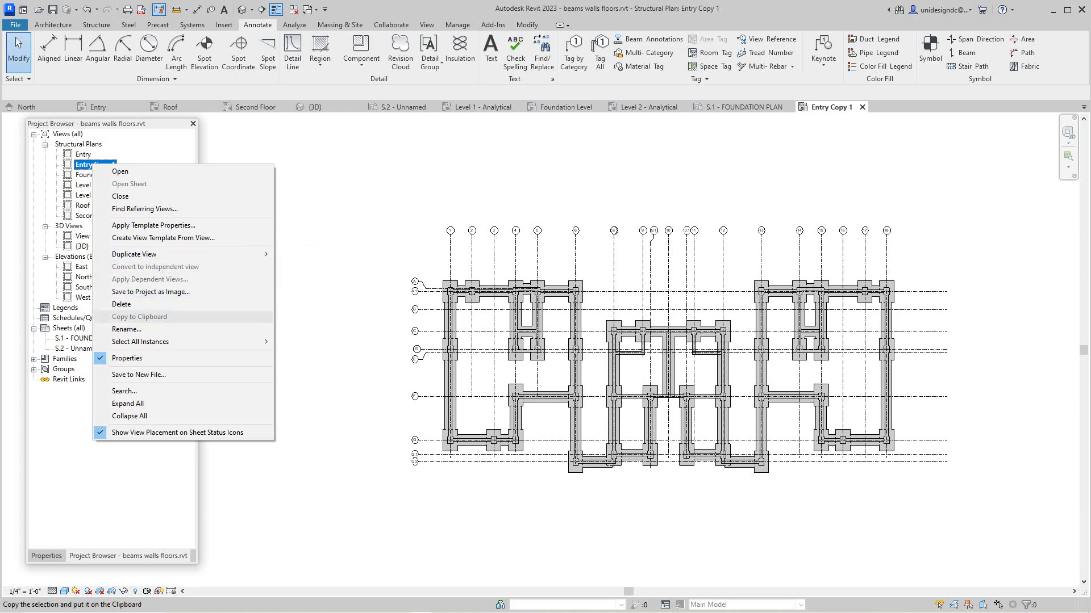
pyautogui.moveTo(170, 254)
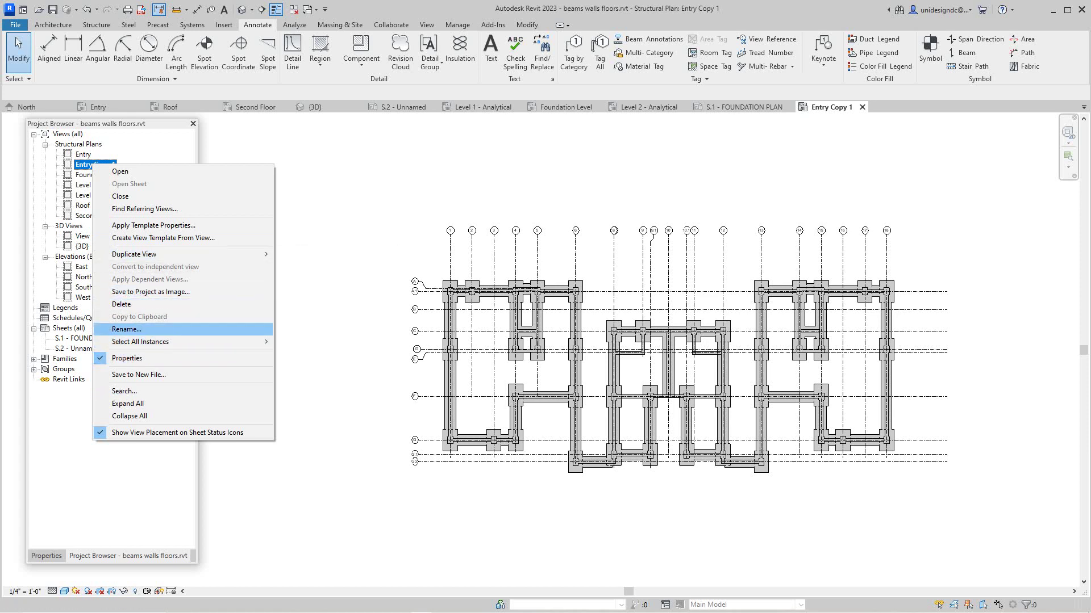
pyautogui.click(127, 329)
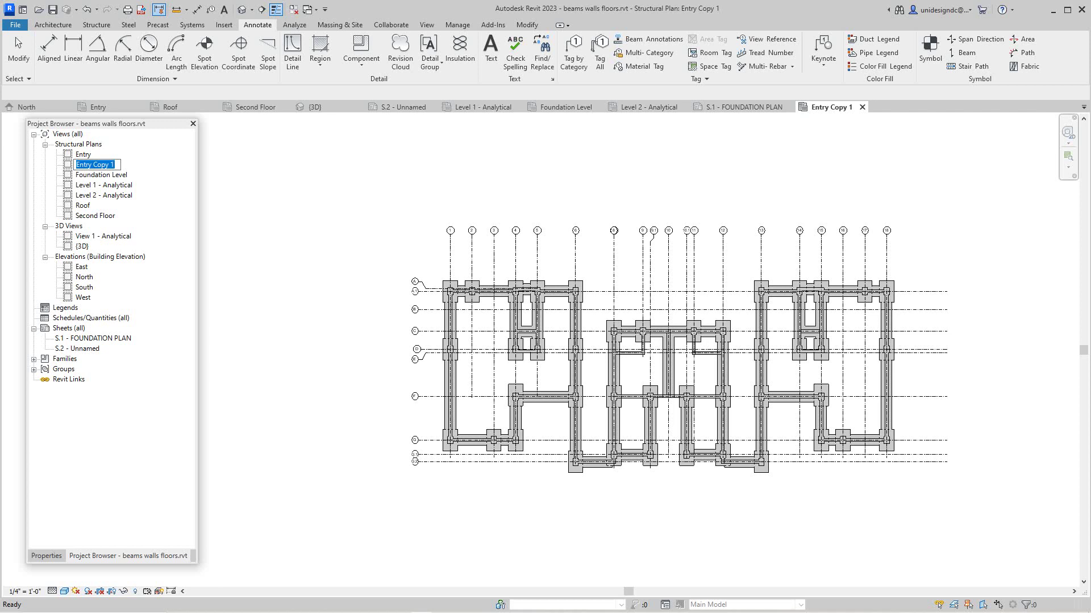
pyautogui.write('FOUNDATION PLAN')
pyautogui.press('Return')
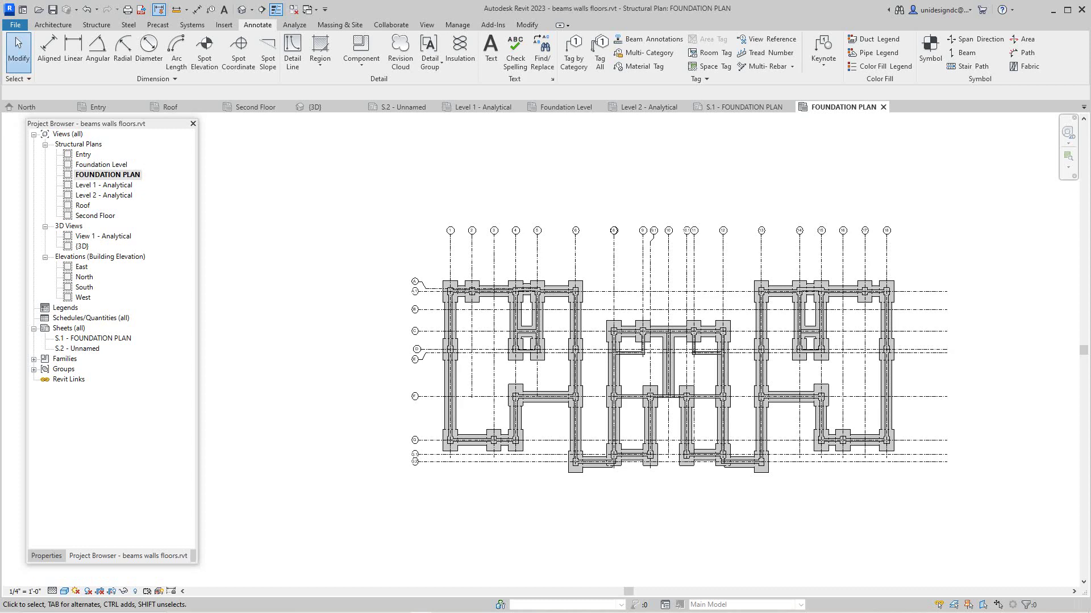
pyautogui.scroll(4, 863, 349)
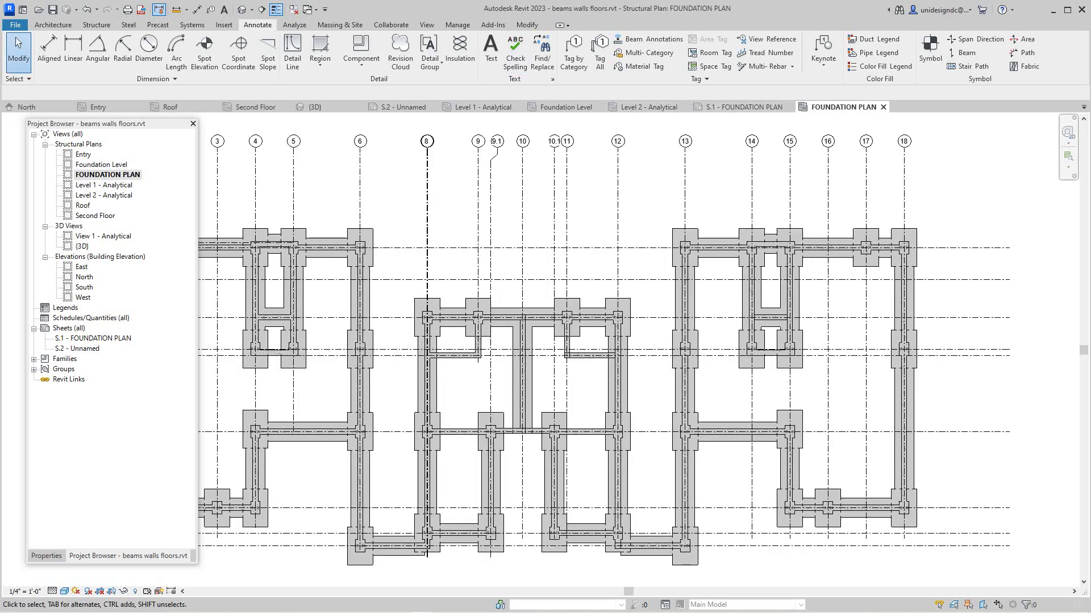
# Place the FOUNDATION PLAN structural plan on sheet S.1 - FOUNDATION PLAN and deselect its viewport
pyautogui.click(744, 107)
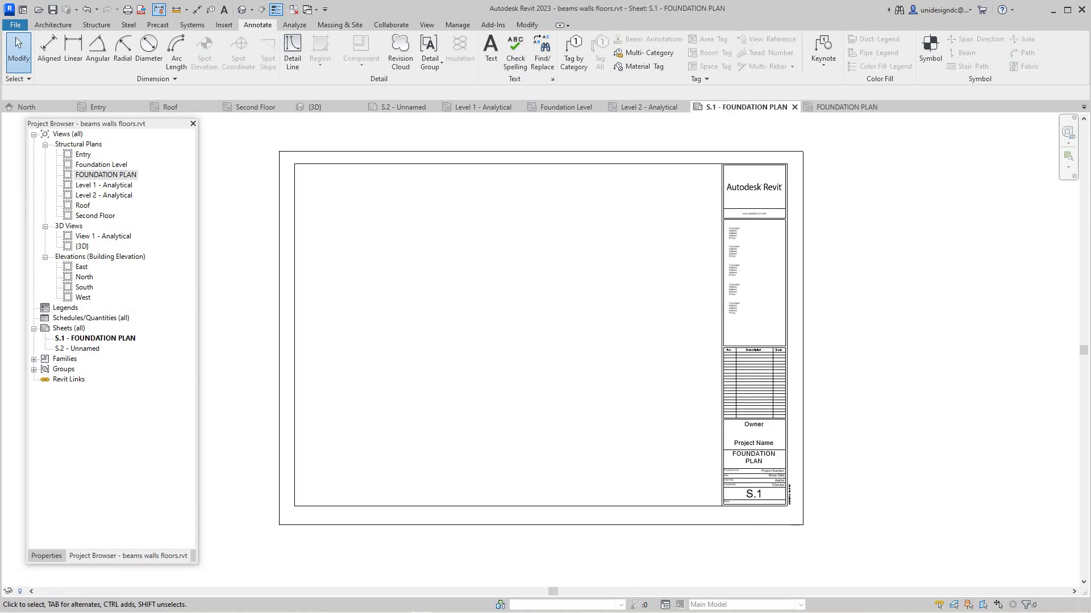
pyautogui.click(113, 176)
pyautogui.moveTo(446, 252); pyautogui.dragTo(446, 252)
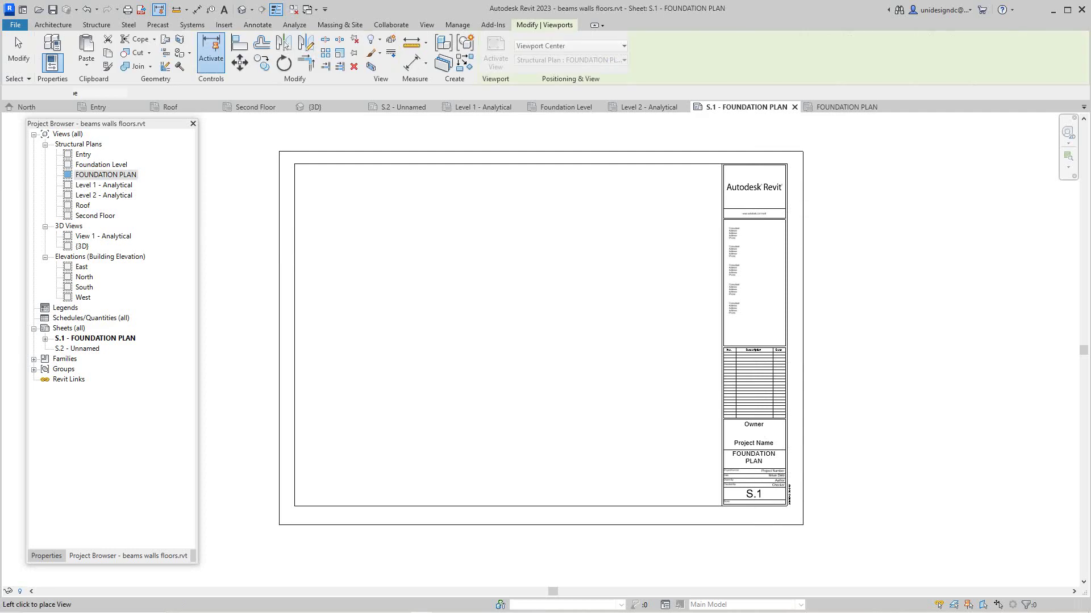
pyautogui.click(506, 314)
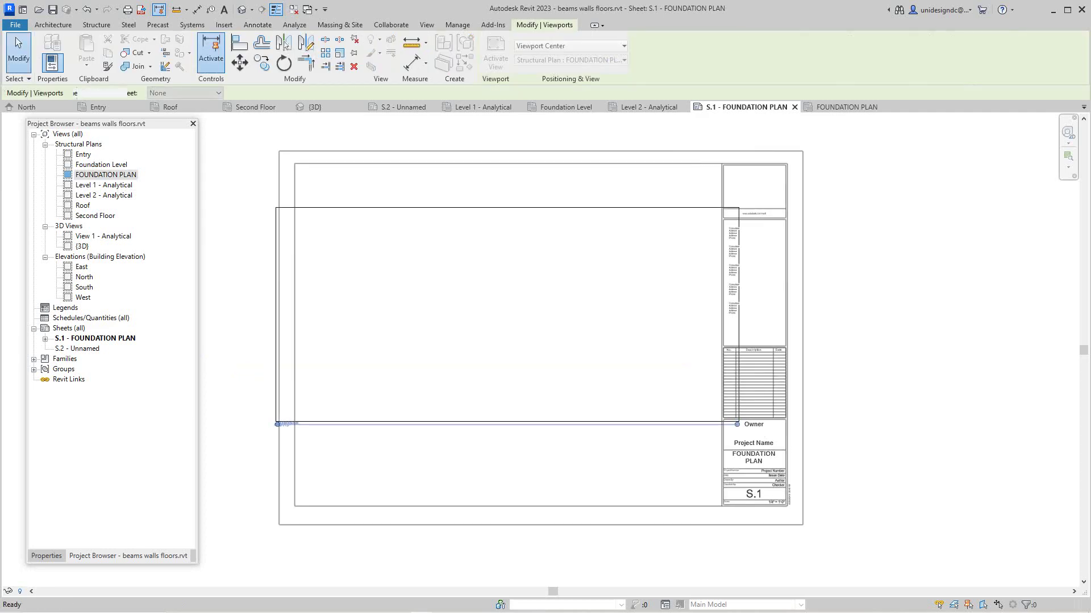
pyautogui.scroll(-1, 549, 430)
pyautogui.click(554, 453)
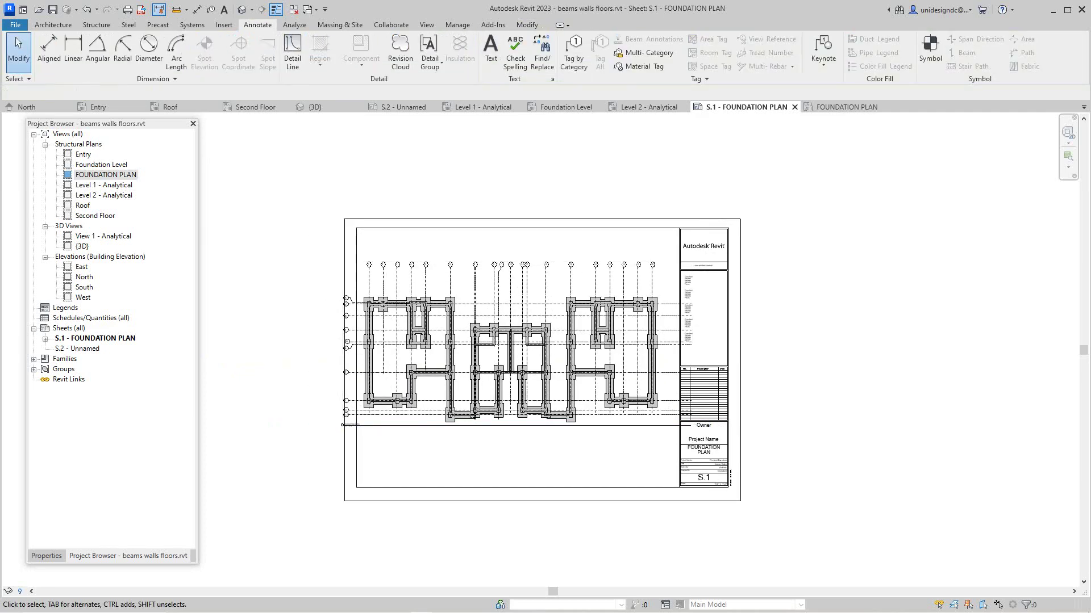
# Move the foundation plan viewport slightly to the right and up on sheet S.1
pyautogui.scroll(2, 587, 279)
pyautogui.scroll(1, 501, 238)
pyautogui.click(502, 295)
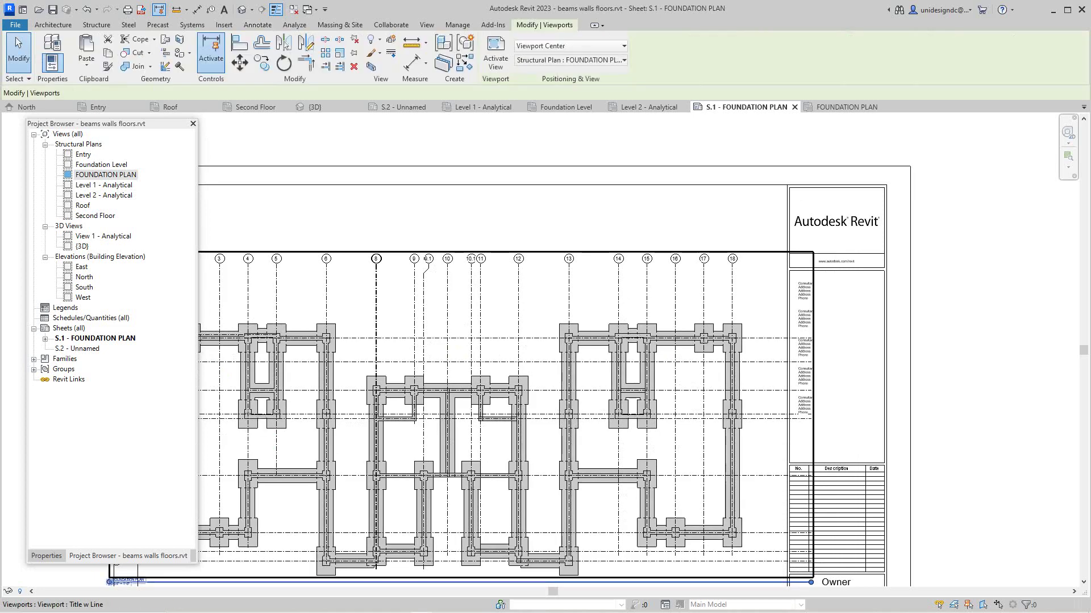
pyautogui.moveTo(502, 296); pyautogui.dragTo(536, 289)
pyautogui.moveTo(610, 277); pyautogui.dragTo(584, 272)
# Examine how the foundation plan viewport fits inside sheet S.1's border and against the titleblock
pyautogui.scroll(-5, 590, 264)
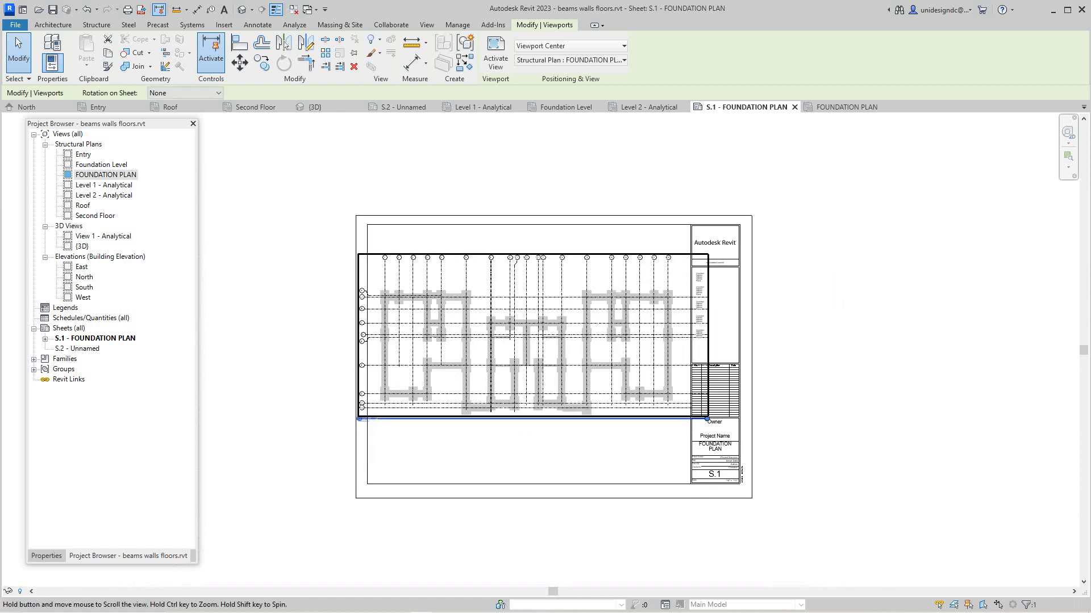
pyautogui.scroll(3, 576, 364)
pyautogui.scroll(-2, 435, 364)
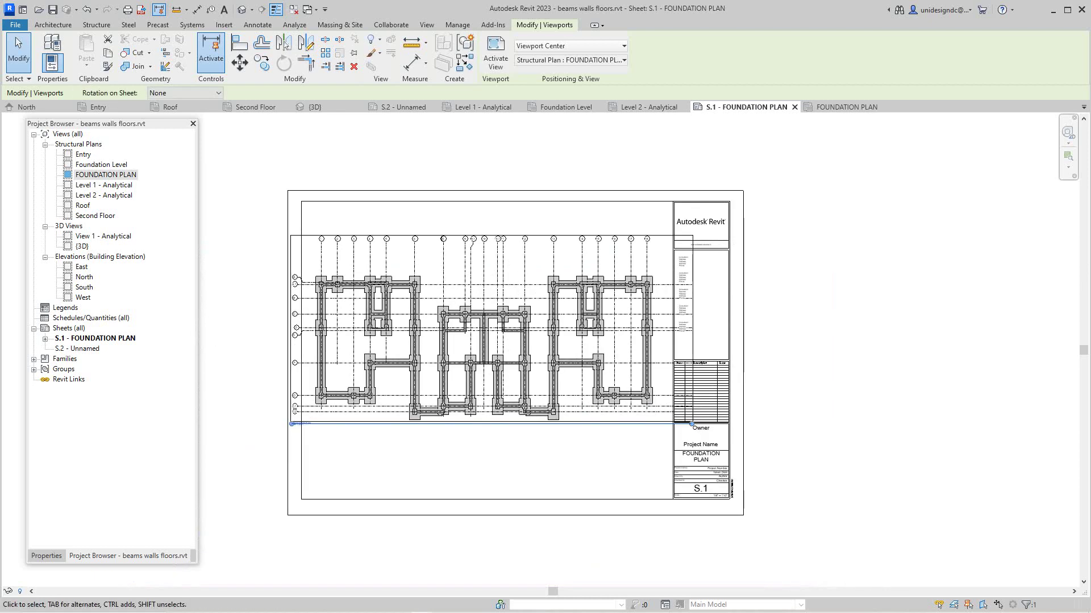
pyautogui.scroll(3, 623, 425)
pyautogui.press('Escape')
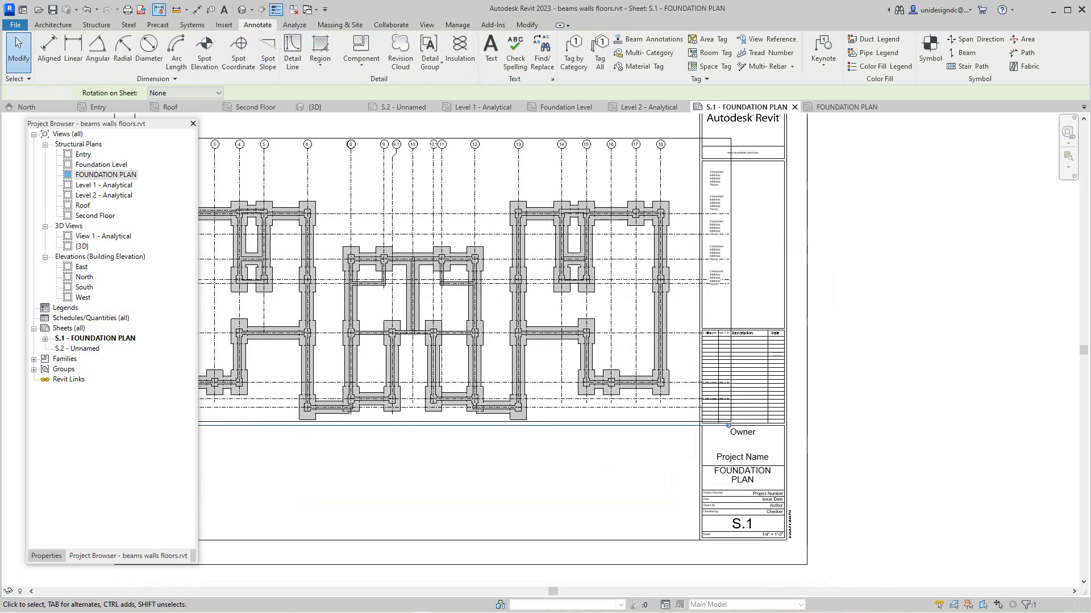
pyautogui.scroll(-5, 573, 428)
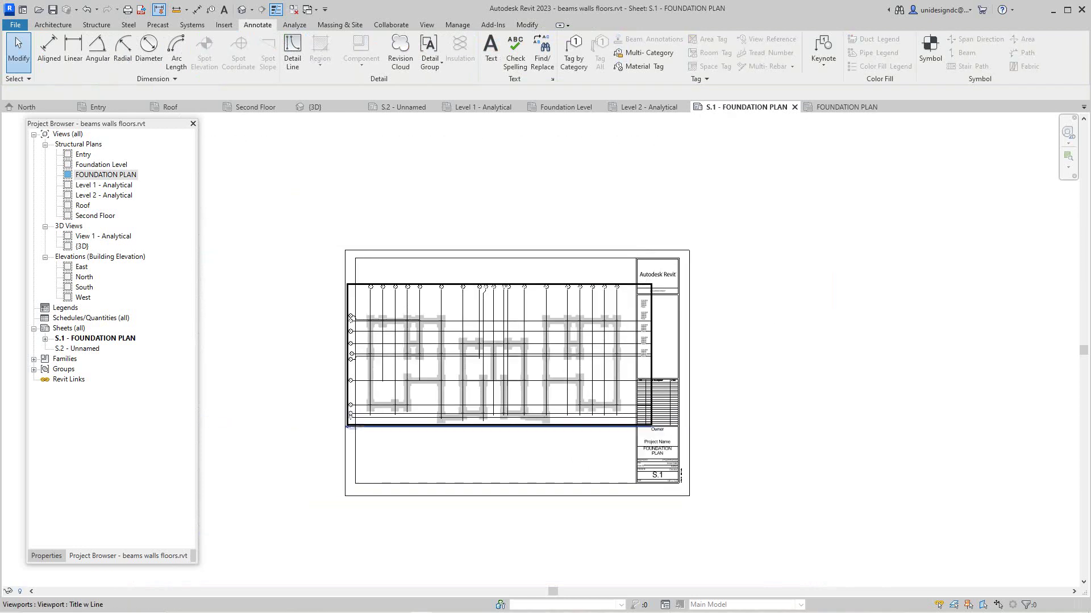
pyautogui.scroll(2, 528, 405)
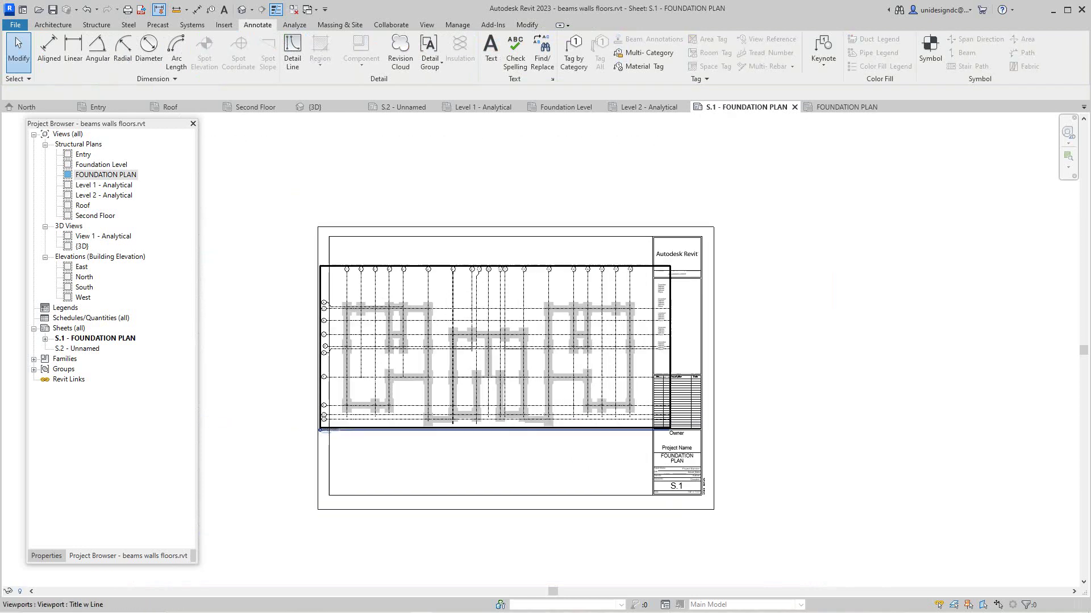
# Move the foundation plan viewport slightly right and down so its edge lines up with sheet S.1's inner border
pyautogui.click(528, 405)
pyautogui.moveTo(528, 405)
pyautogui.mouseDown()
pyautogui.moveTo(544, 435)
pyautogui.moveTo(539, 416)
pyautogui.mouseUp()
pyautogui.press('Escape')
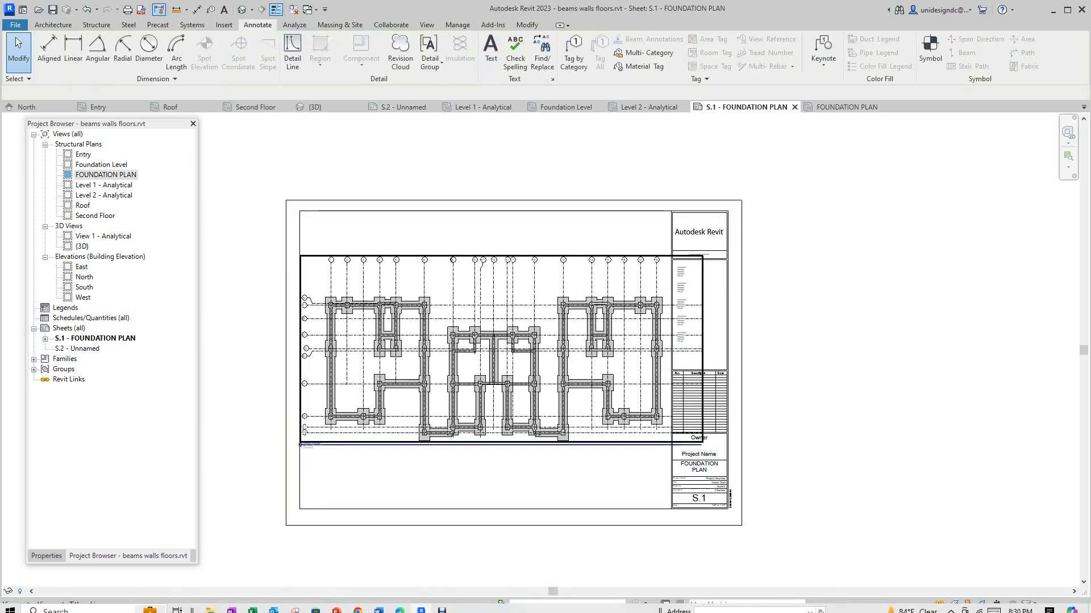
pyautogui.scroll(2, 547, 390)
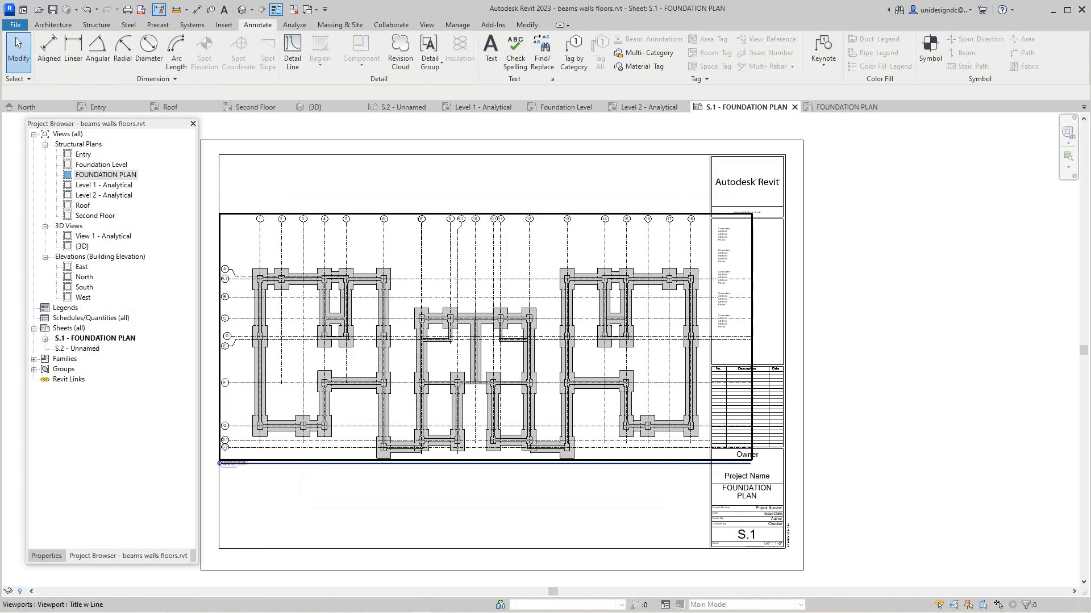
pyautogui.scroll(-1, 486, 399)
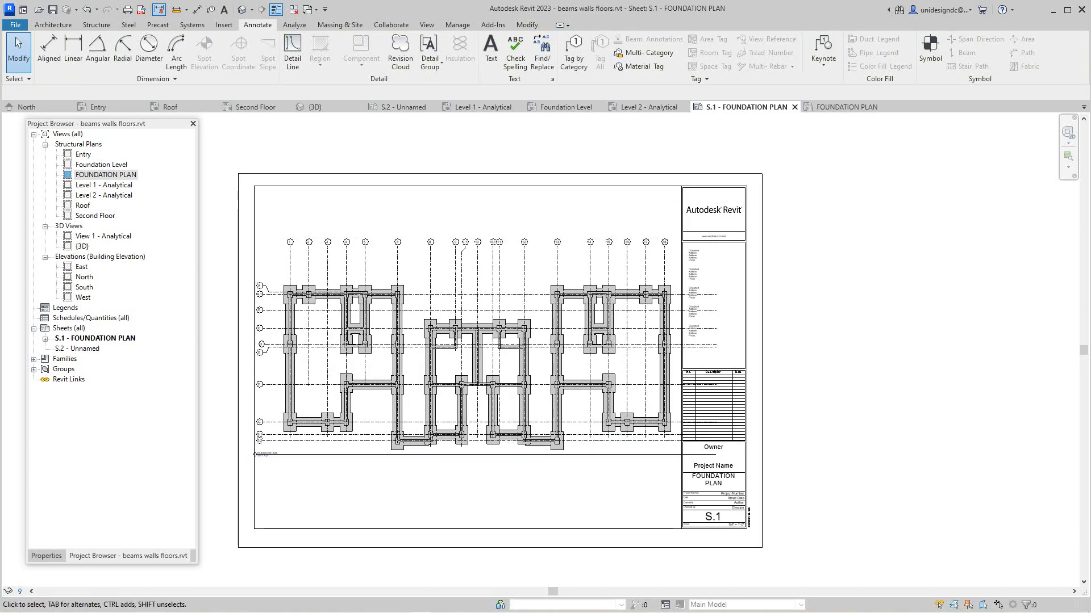
pyautogui.scroll(-2, 480, 294)
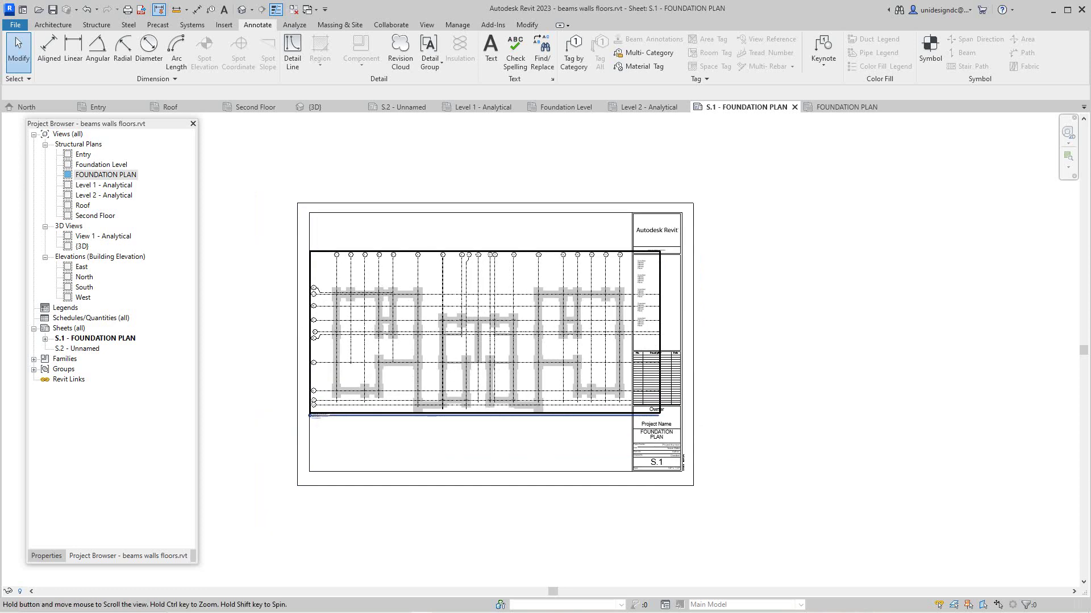
pyautogui.scroll(2, 409, 333)
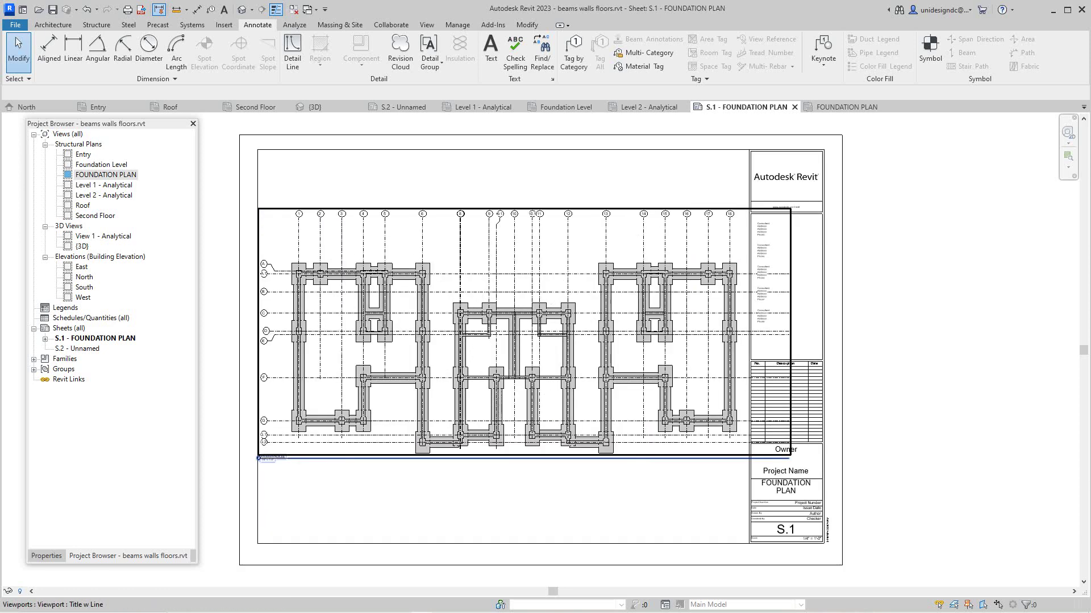
pyautogui.click(401, 241)
pyautogui.rightClick(401, 241)
pyautogui.click(432, 248)
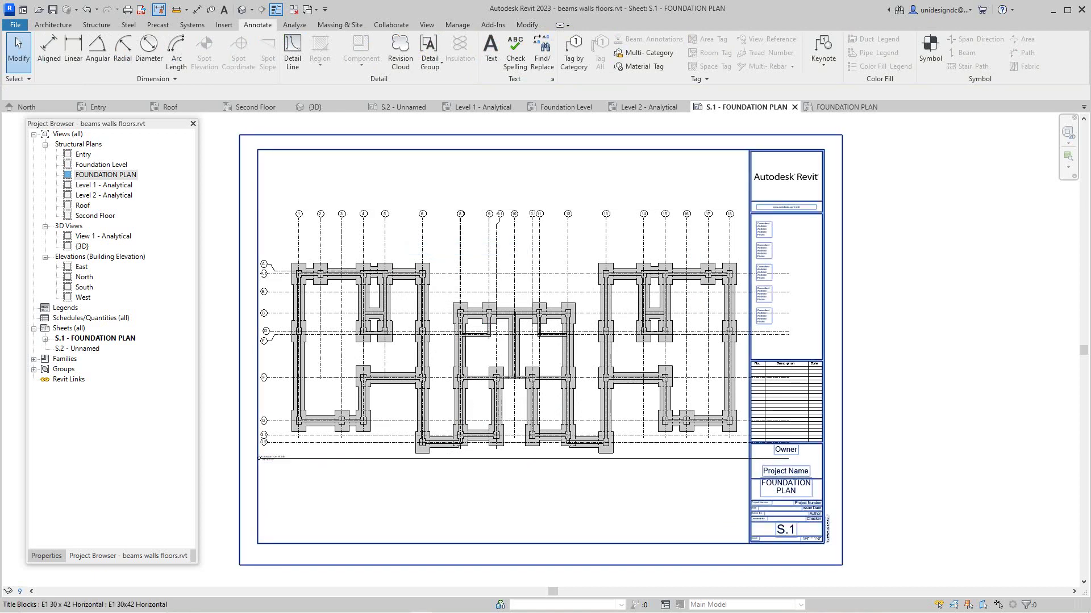
# Activate the foundation plan view inside its viewport on sheet S.1
pyautogui.scroll(5, 263, 274)
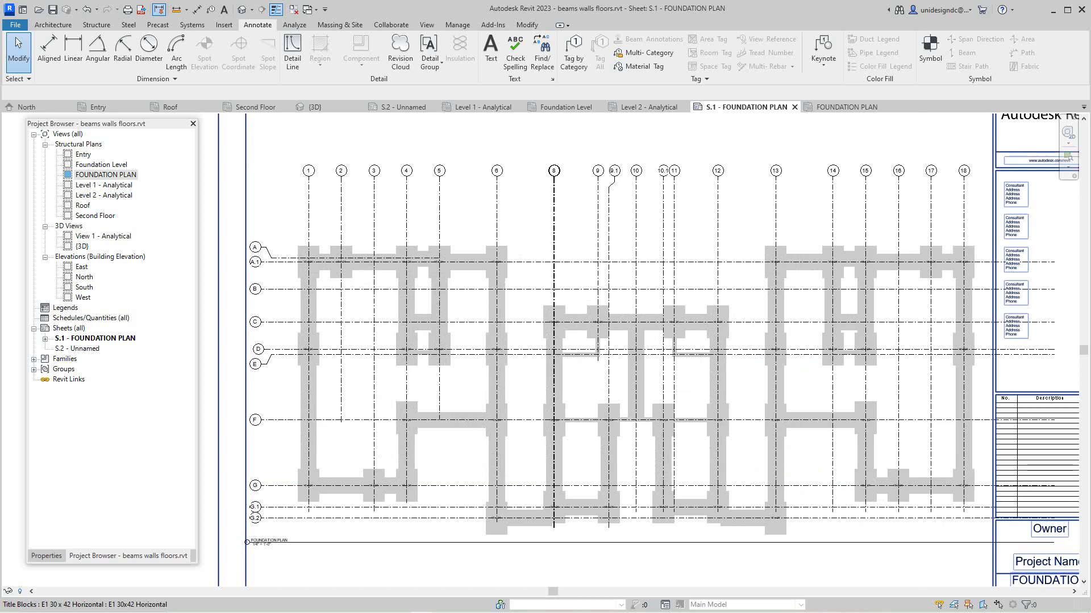
pyautogui.scroll(-5, 264, 261)
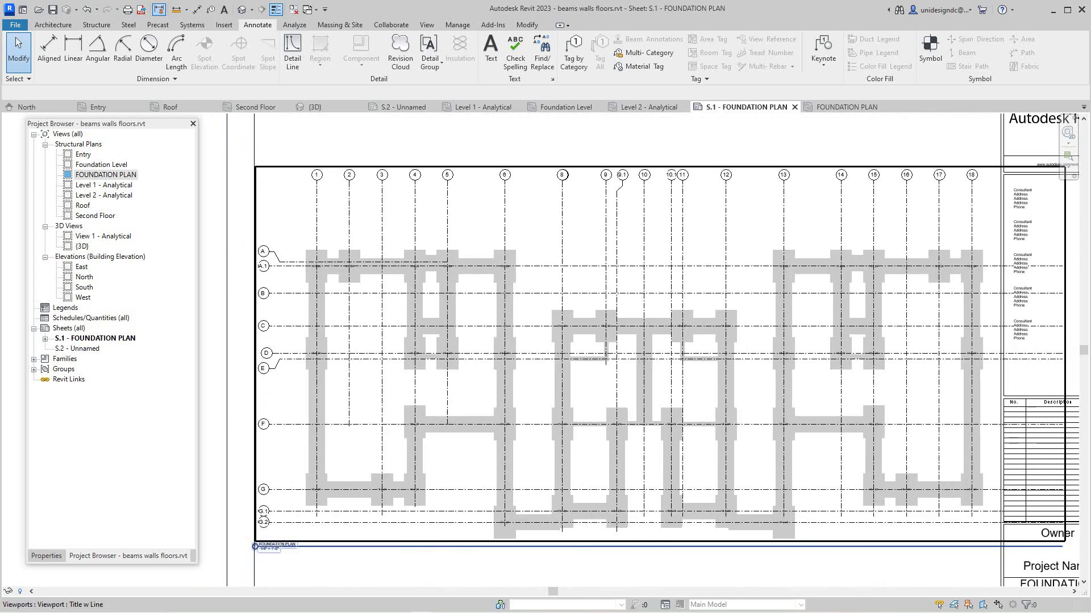
pyautogui.scroll(-1, 430, 264)
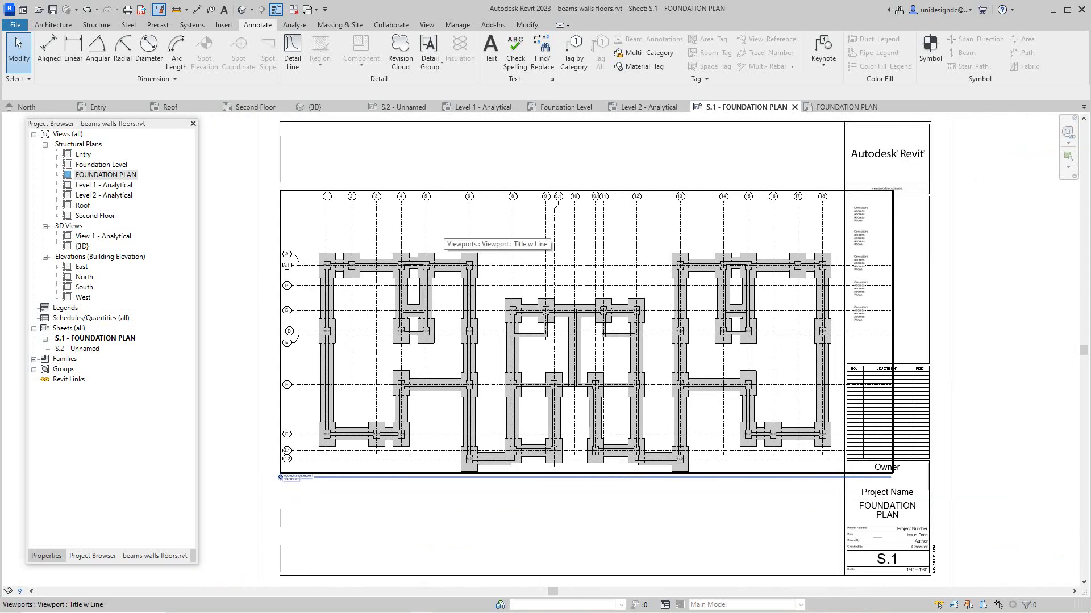
pyautogui.click(444, 230)
pyautogui.rightClick(444, 230)
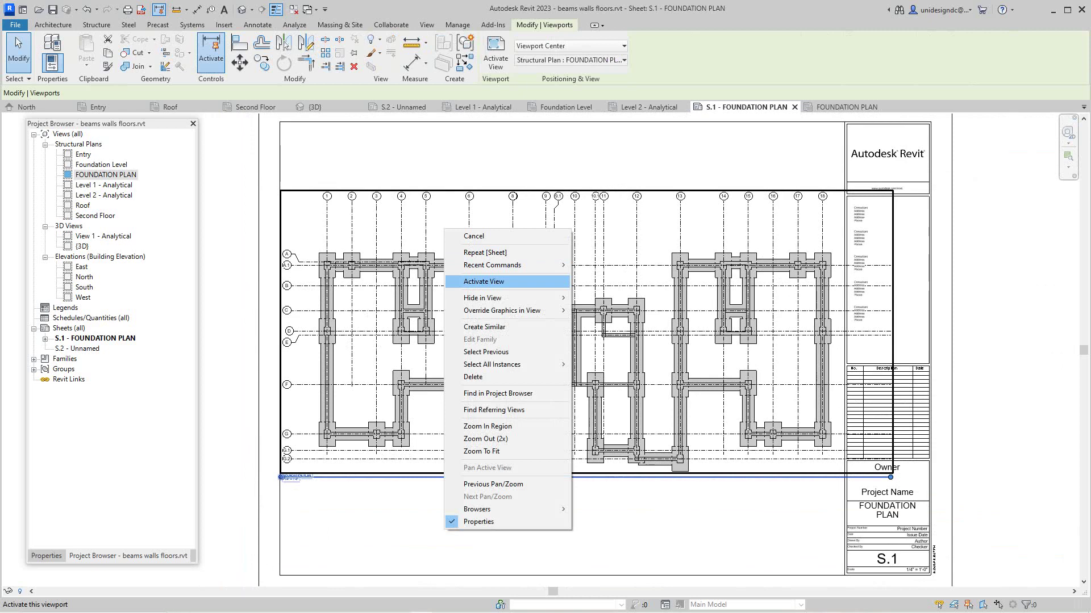
pyautogui.click(483, 282)
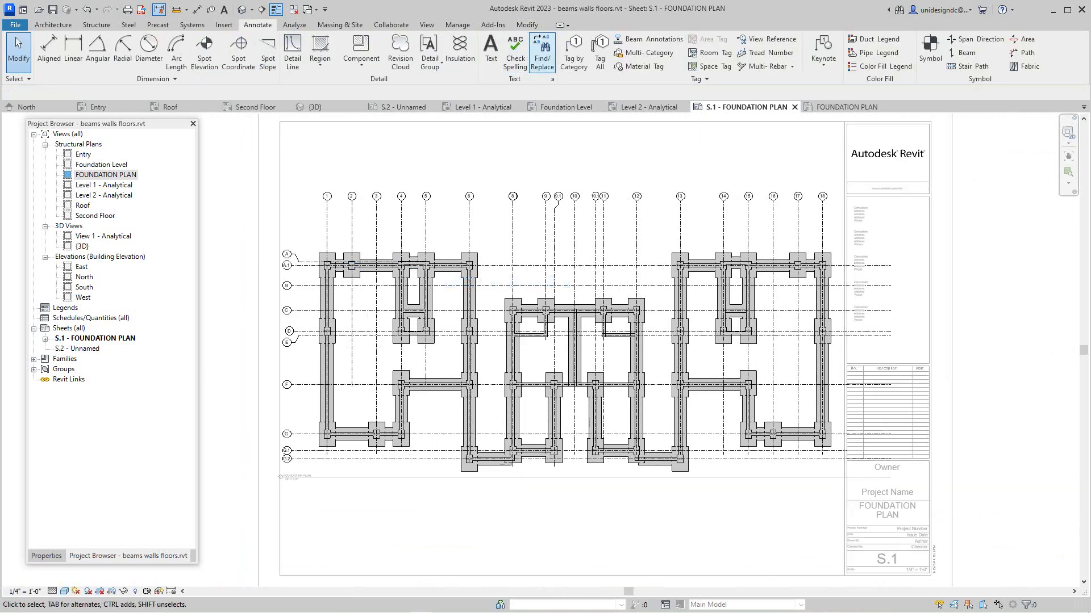
# Tag all untagged structural columns in the foundation plan with the Structural Column Tag, using horizontal orientation and no leader
pyautogui.click(599, 57)
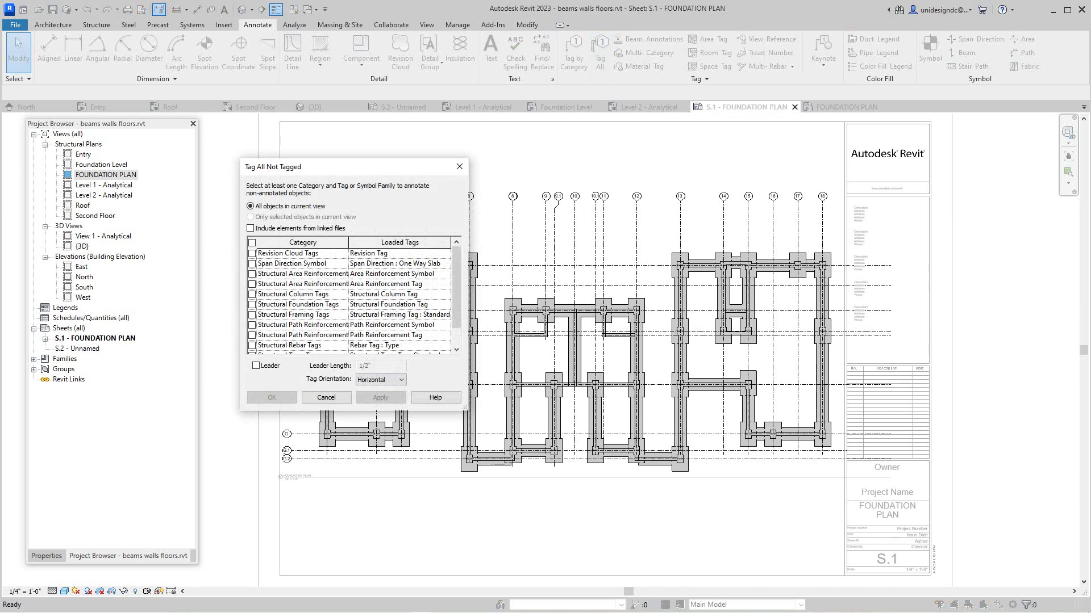
pyautogui.scroll(-1, 350, 295)
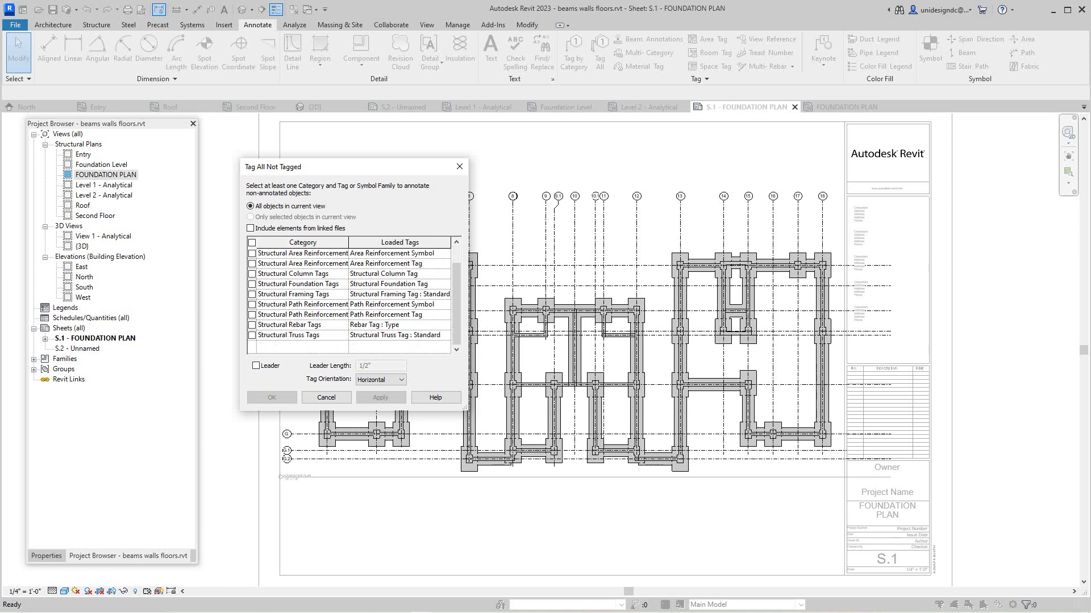
pyautogui.scroll(1, 350, 298)
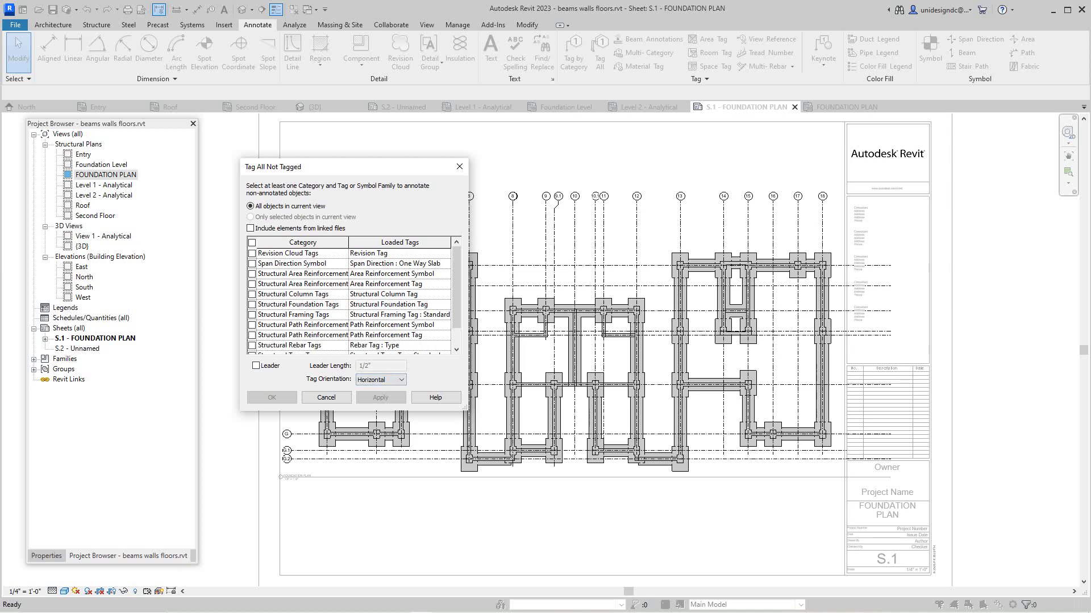
pyautogui.click(251, 295)
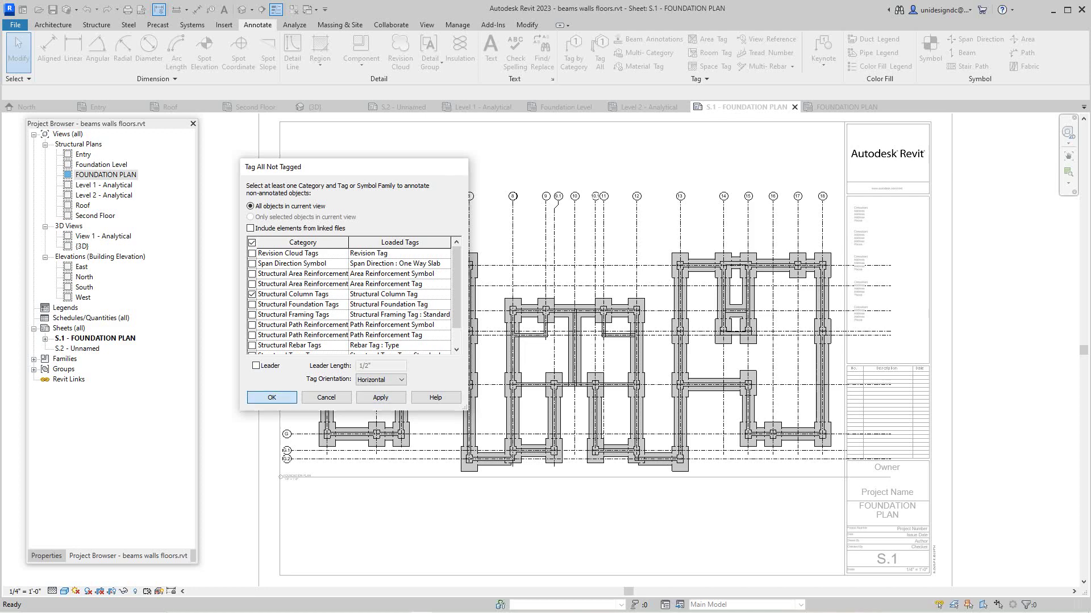
pyautogui.click(272, 397)
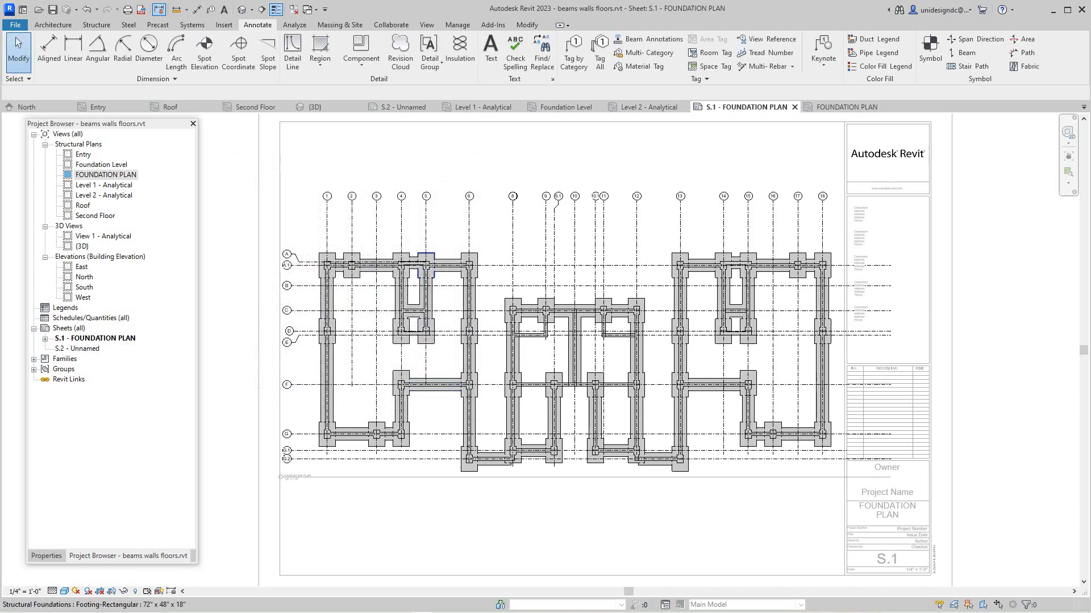
pyautogui.scroll(5, 413, 270)
pyautogui.scroll(2, 380, 263)
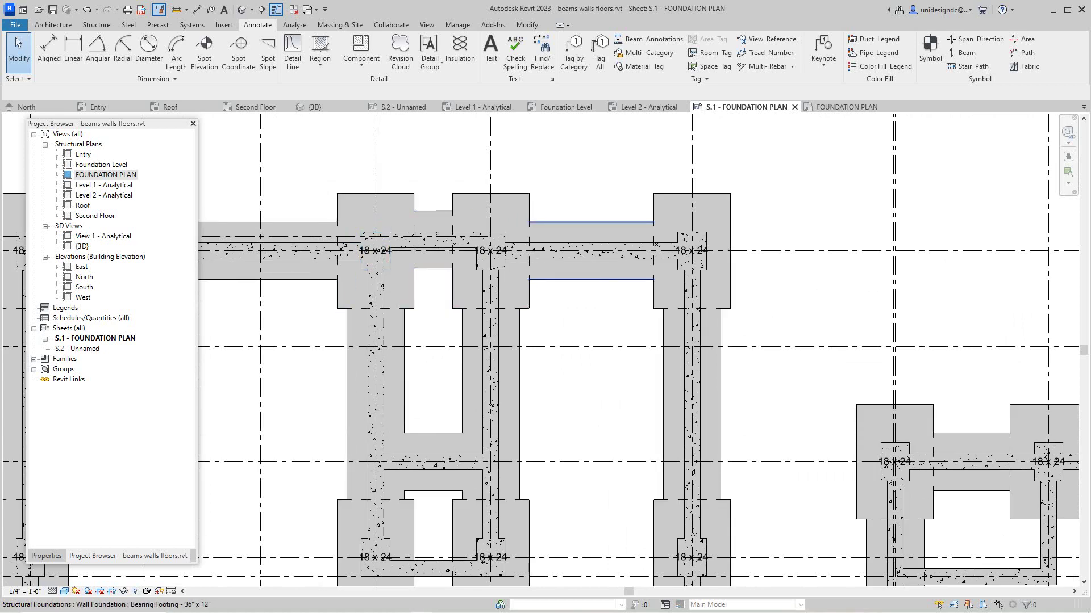
pyautogui.scroll(-7, 565, 278)
pyautogui.scroll(-2, 591, 274)
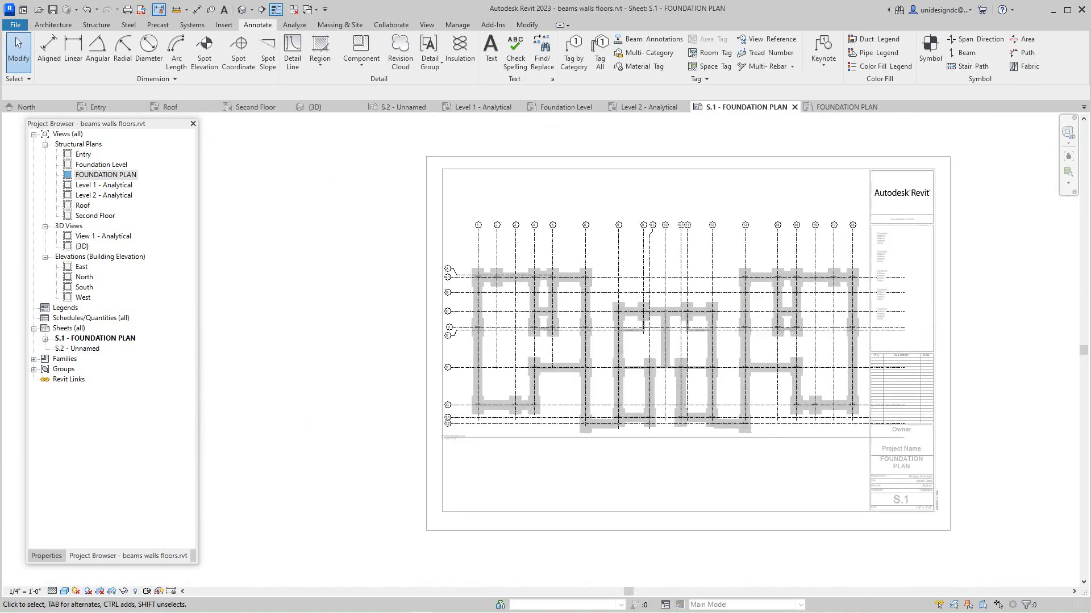
# Deactivate the foundation plan view on sheet S.1 and leave its viewport deselected
pyautogui.rightClick(635, 291)
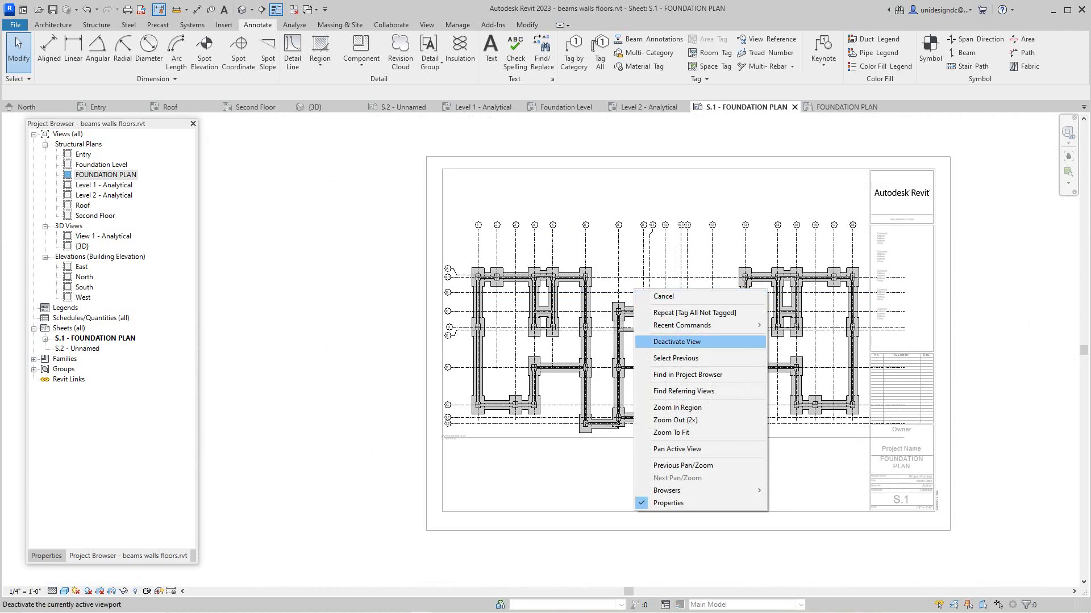
pyautogui.click(676, 342)
pyautogui.scroll(2, 520, 242)
pyautogui.rightClick(520, 243)
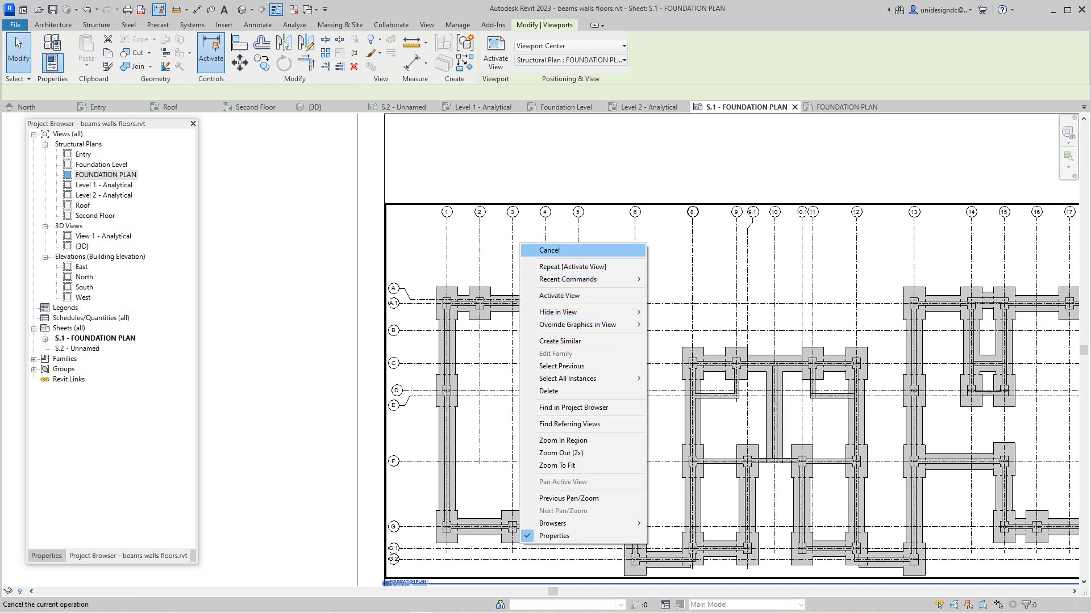
pyautogui.click(549, 251)
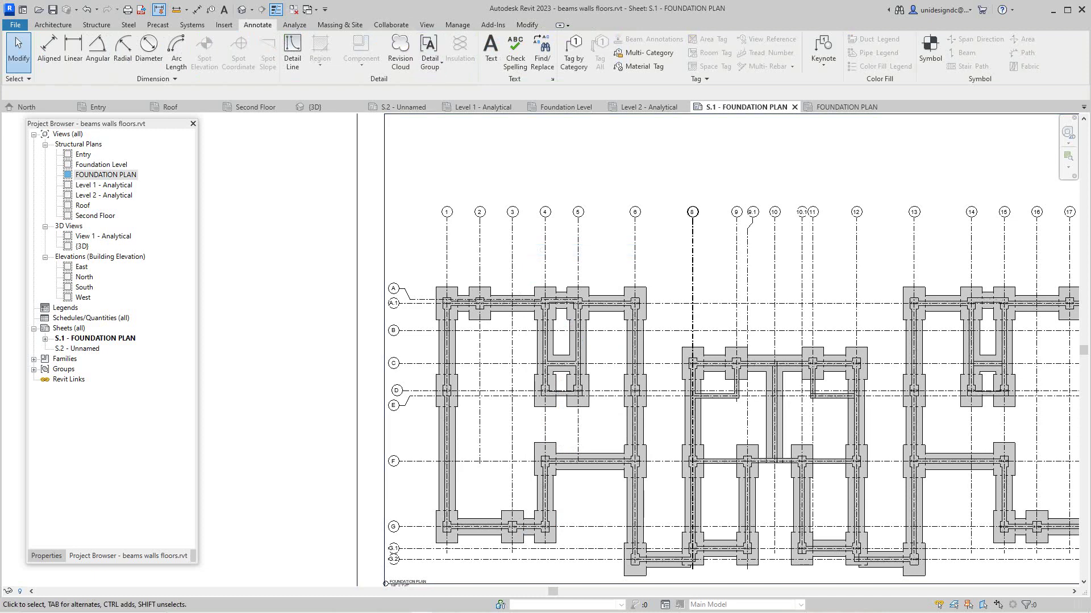
pyautogui.click(49, 50)
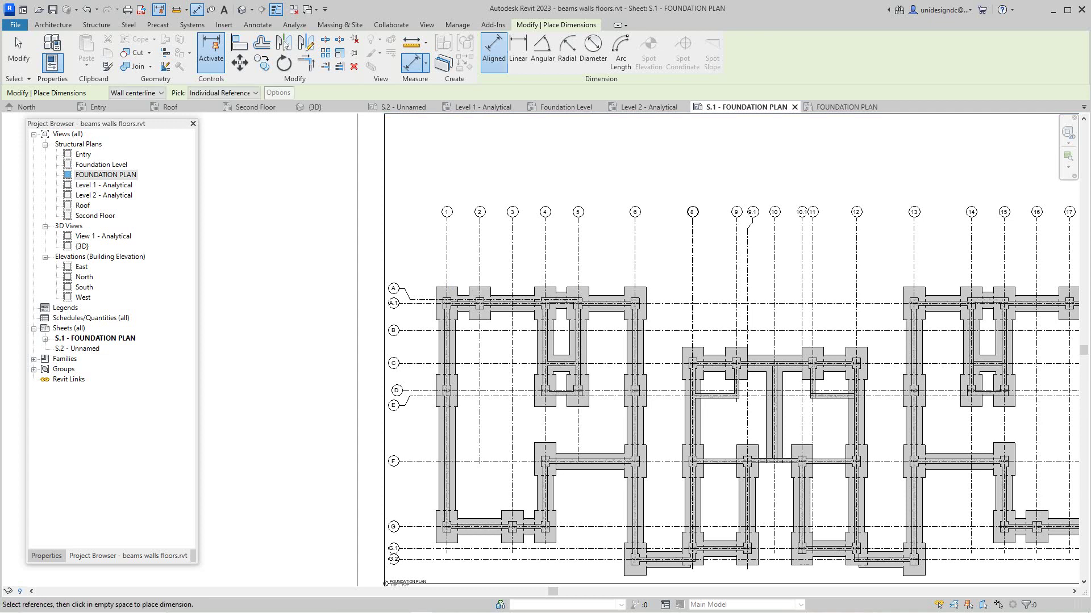
pyautogui.click(222, 93)
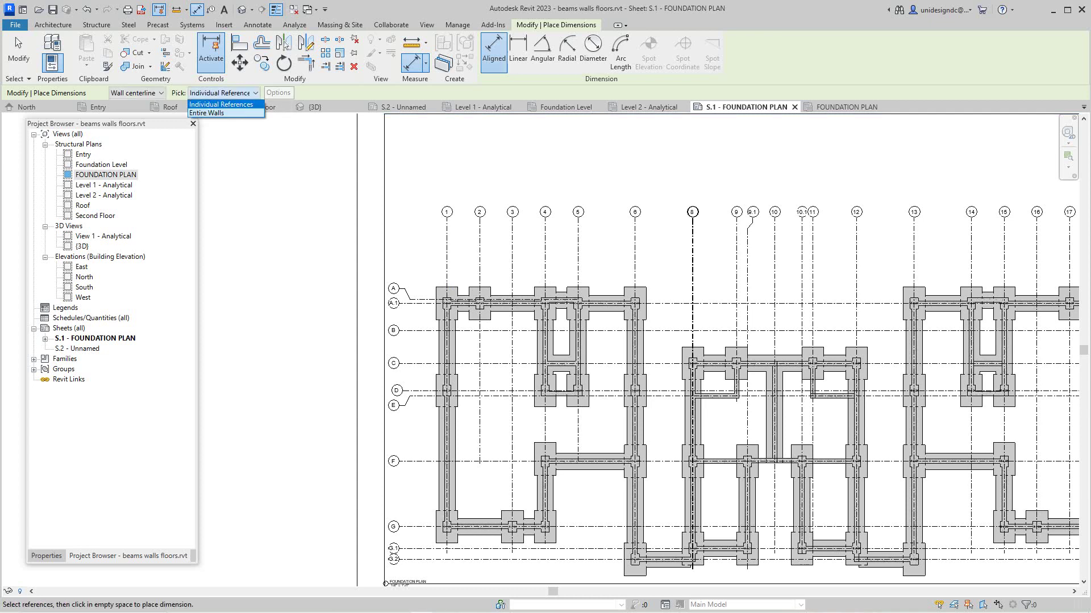
pyautogui.press('Escape')
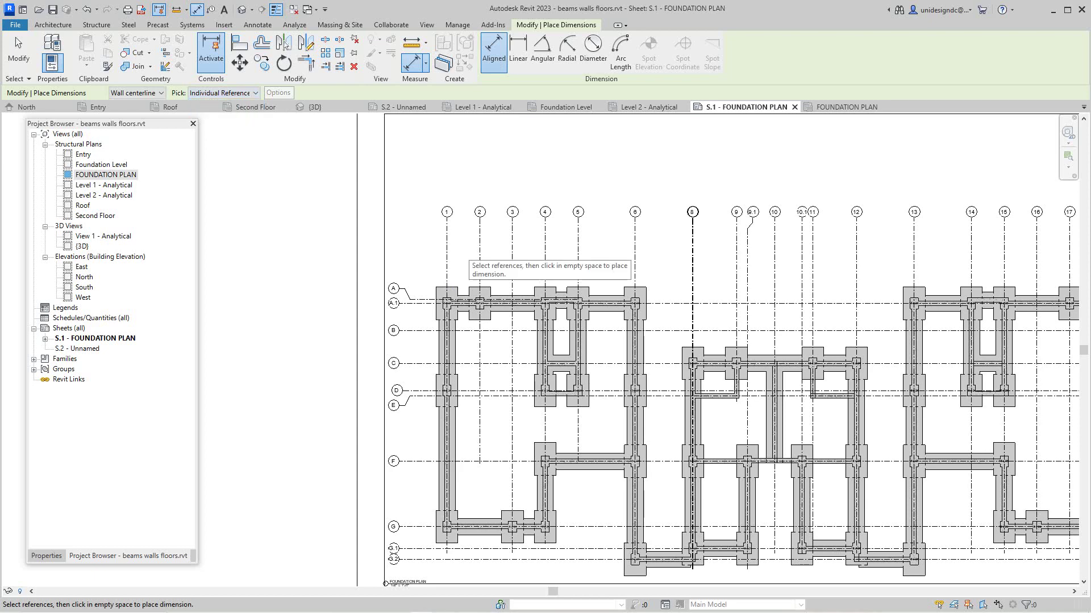
pyautogui.rightClick(468, 243)
pyautogui.click(487, 250)
# Activate the foundation plan view and set Aligned Dimension to pick Entire Walls, with only Intersecting Grids as automatic references
pyautogui.rightClick(446, 255)
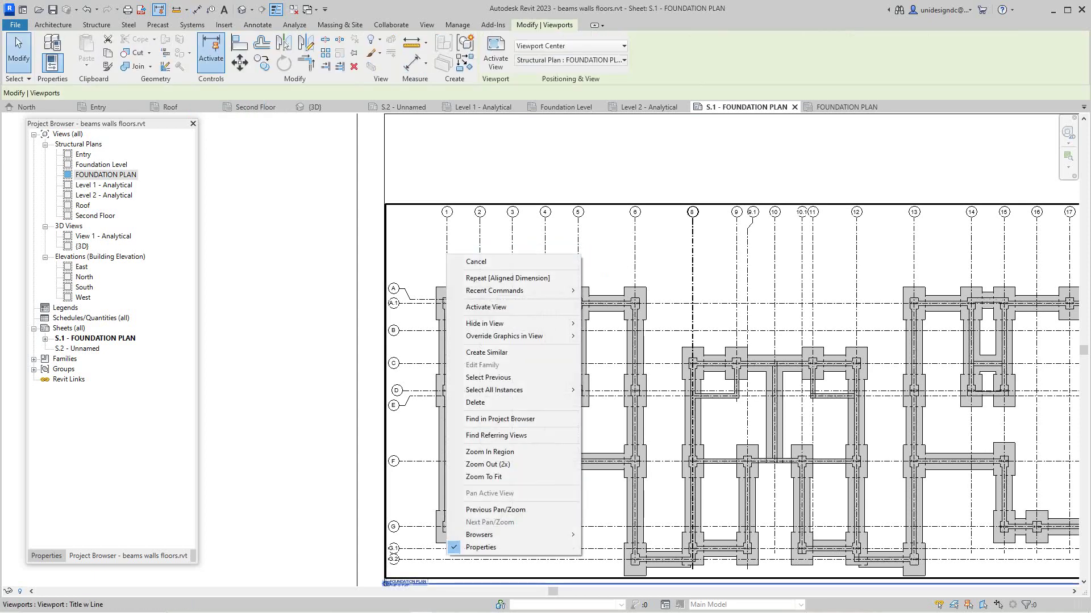
pyautogui.click(480, 307)
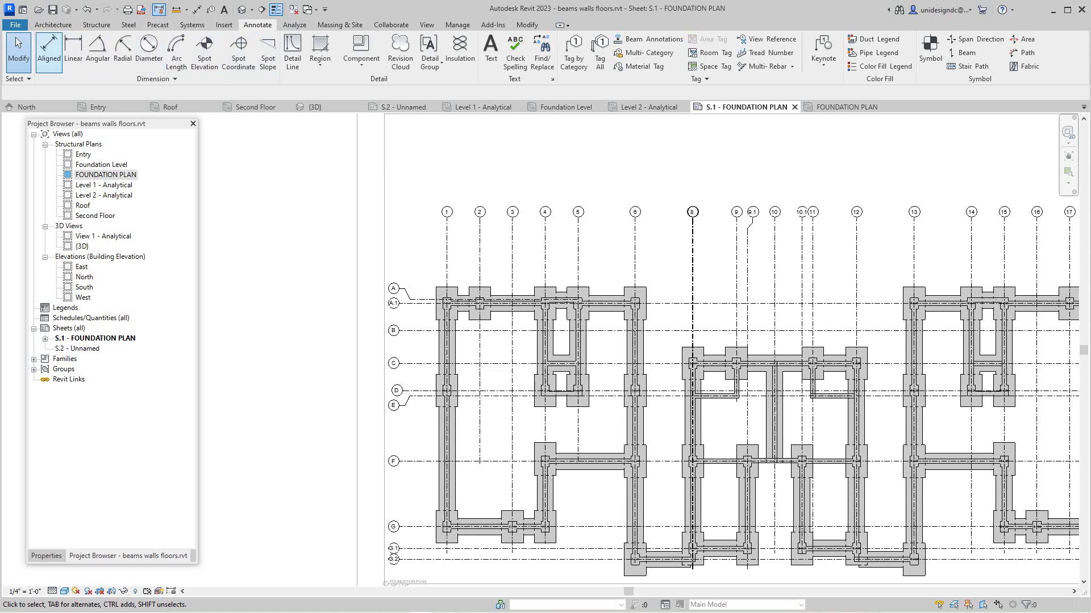
pyautogui.click(49, 48)
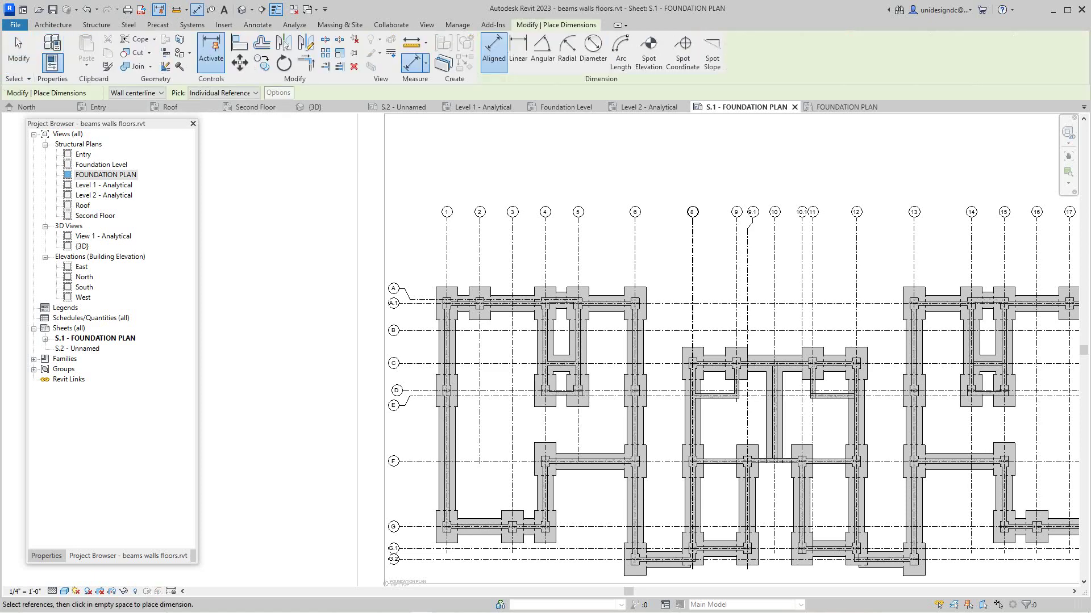
pyautogui.click(251, 93)
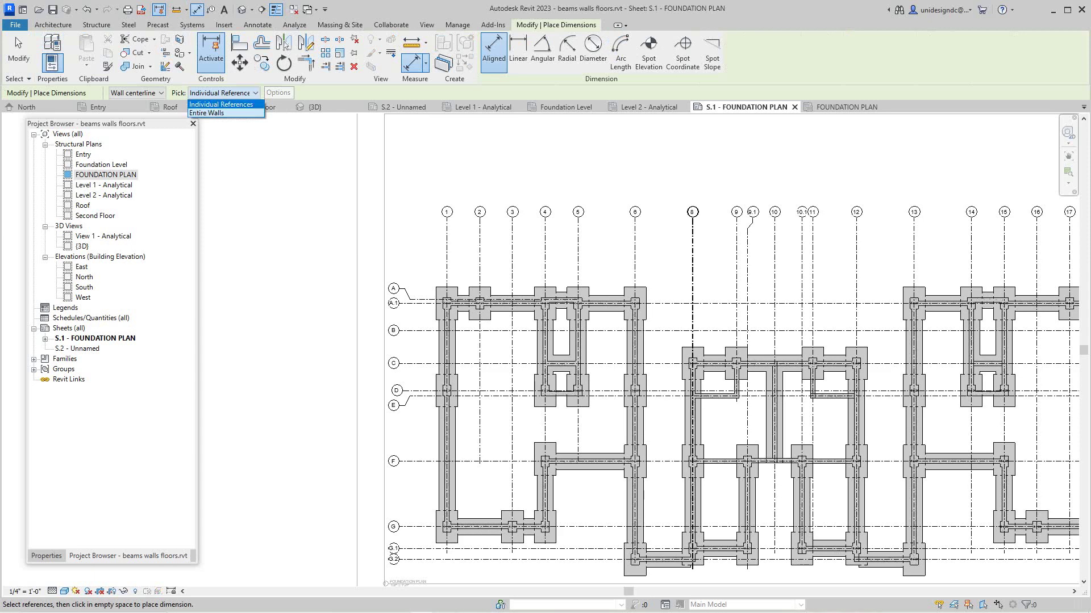
pyautogui.click(207, 113)
pyautogui.click(279, 92)
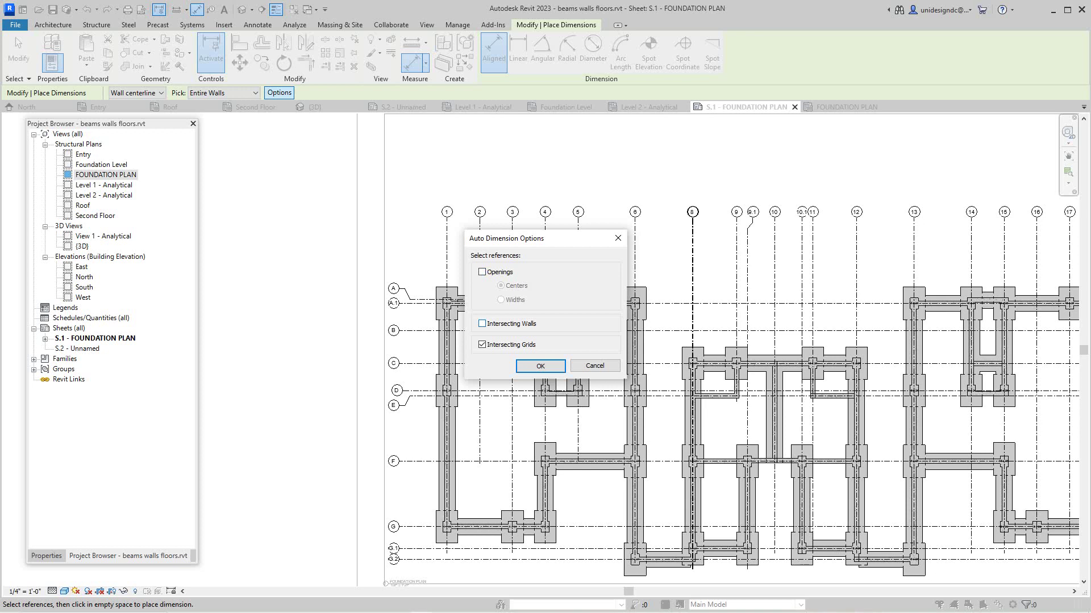
pyautogui.click(482, 324)
pyautogui.click(482, 323)
pyautogui.click(540, 366)
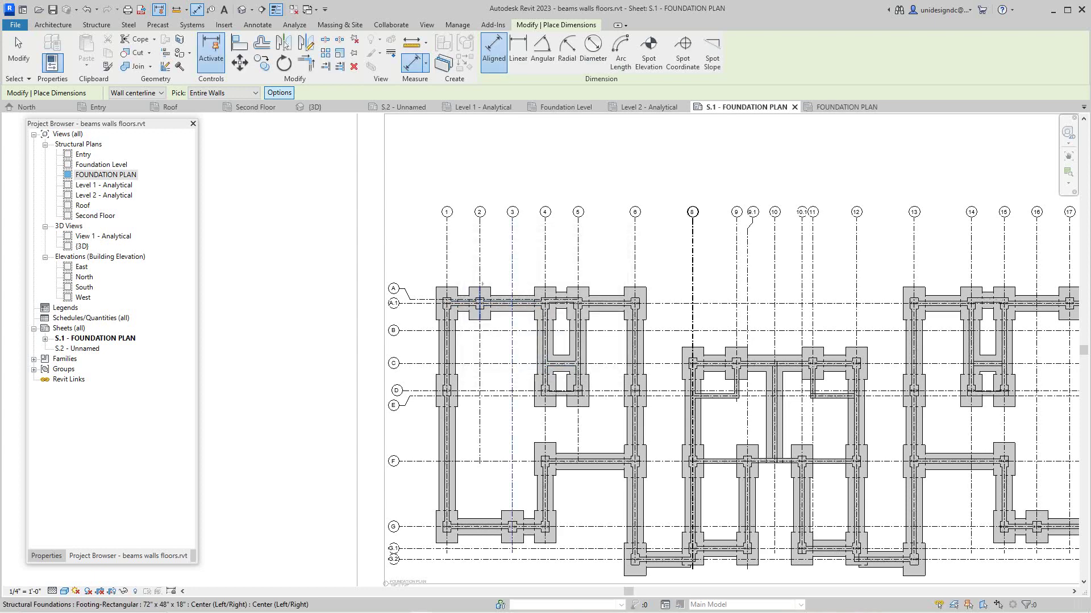
# Try to place an aligned dimension string from grid 1 across the foundation plan's vertical grid lines
pyautogui.click(447, 248)
pyautogui.rightClick(460, 248)
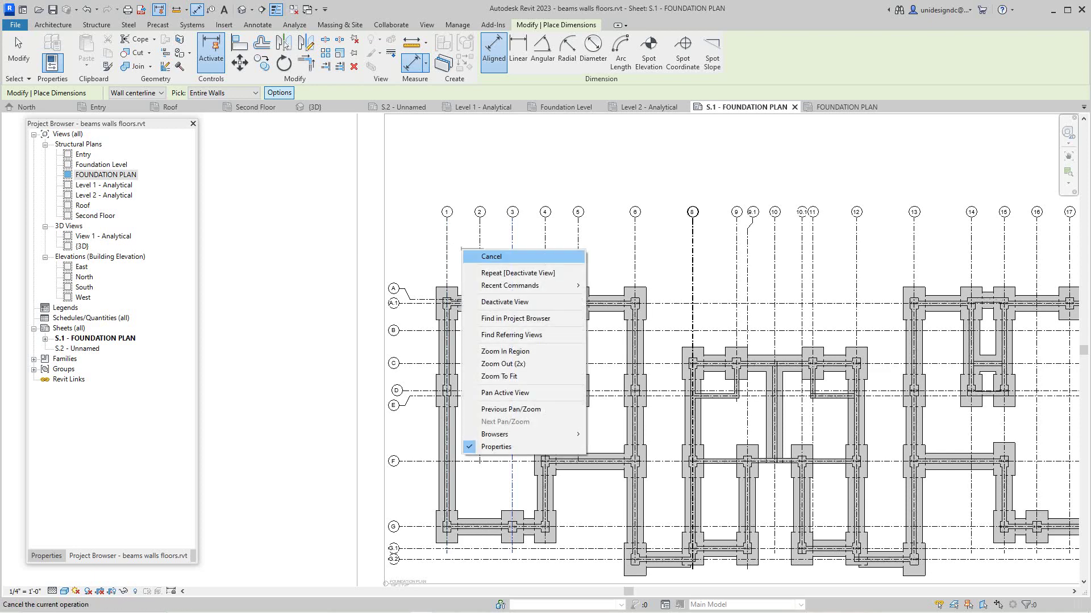
pyautogui.click(474, 254)
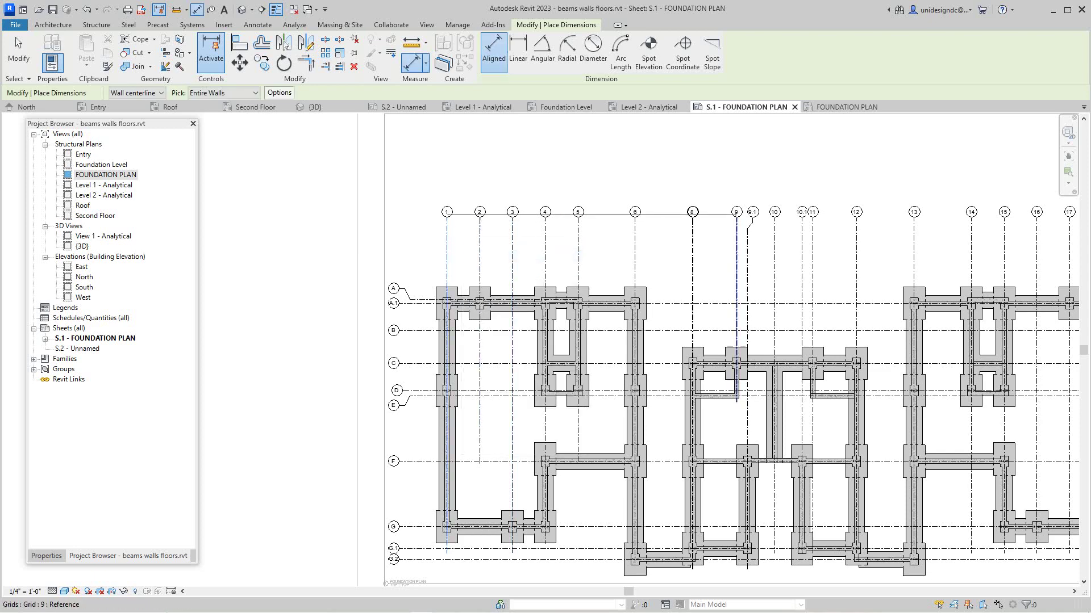
pyautogui.click(447, 250)
pyautogui.scroll(-3, 1013, 245)
pyautogui.scroll(1, 1013, 244)
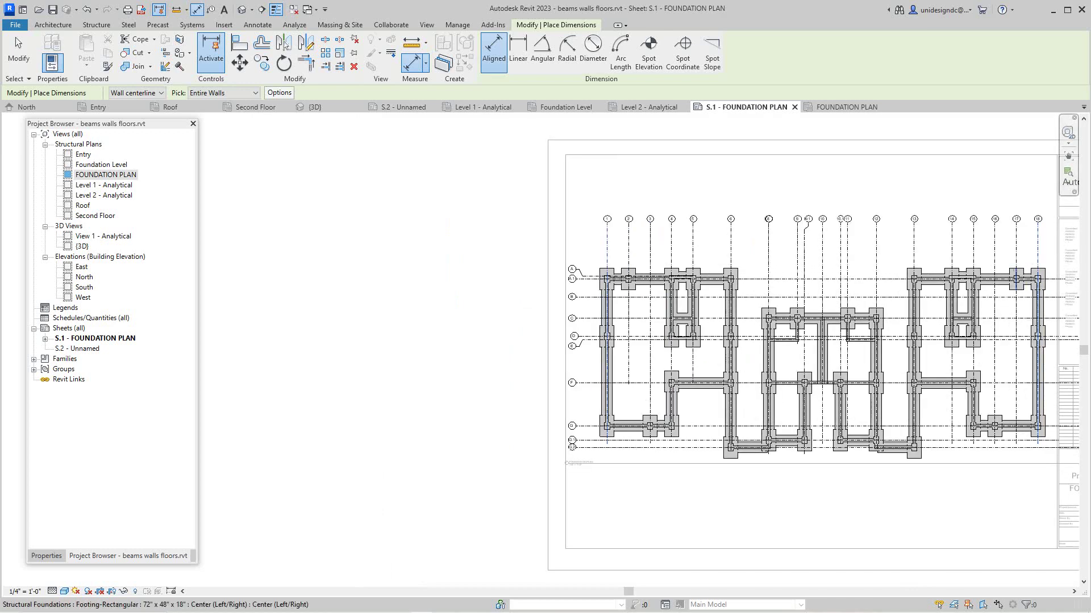
pyautogui.scroll(3, 910, 266)
pyautogui.scroll(-2, 648, 289)
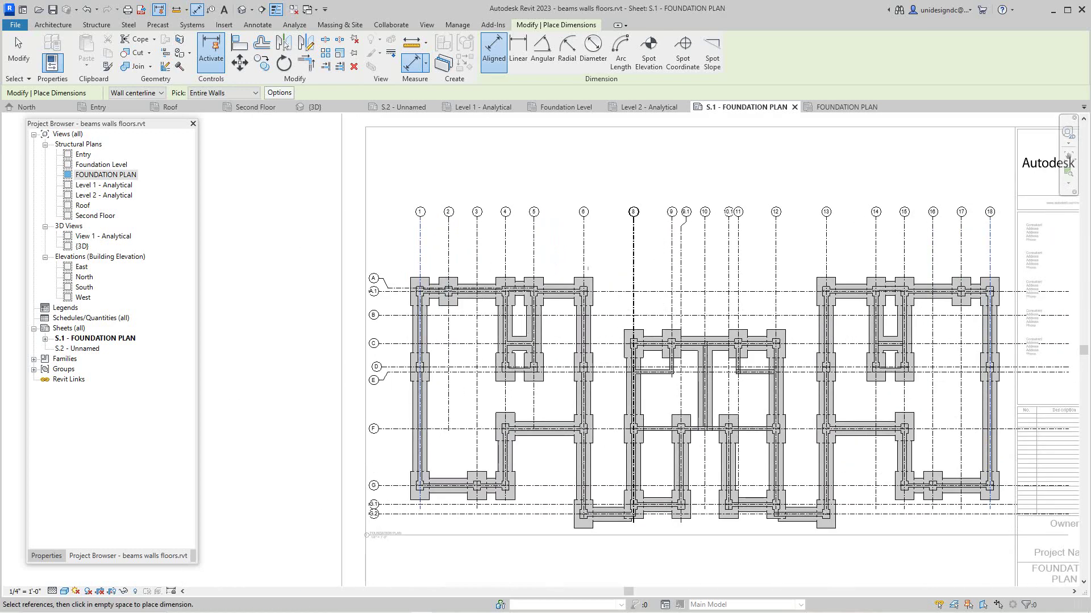
pyautogui.rightClick(619, 280)
pyautogui.click(648, 413)
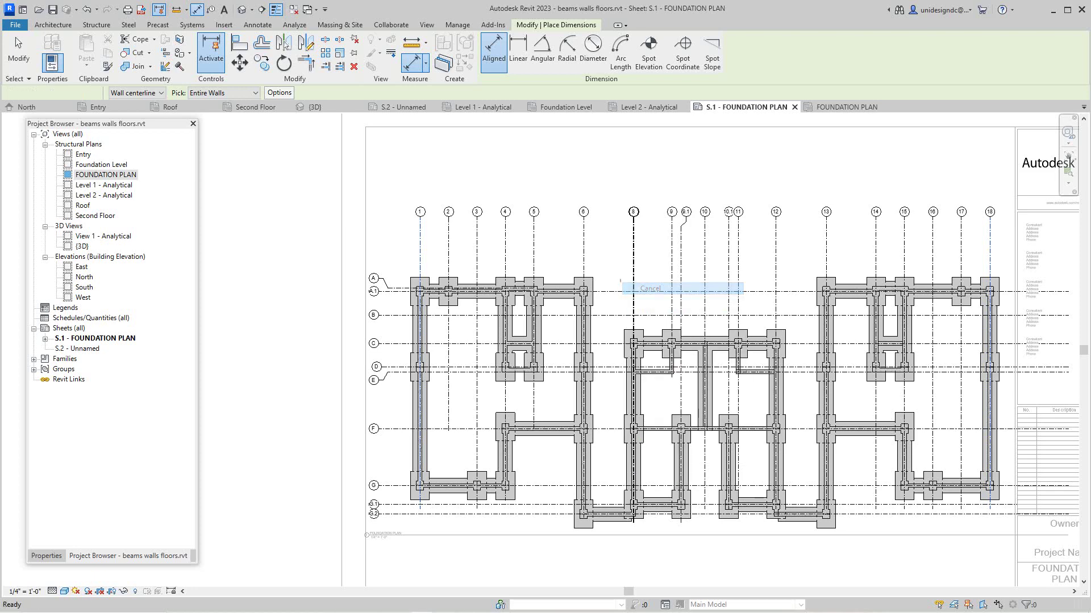
# Cancel the aligned dimension command and deactivate the foundation plan view on sheet S.1
pyautogui.scroll(2, 474, 244)
pyautogui.rightClick(518, 254)
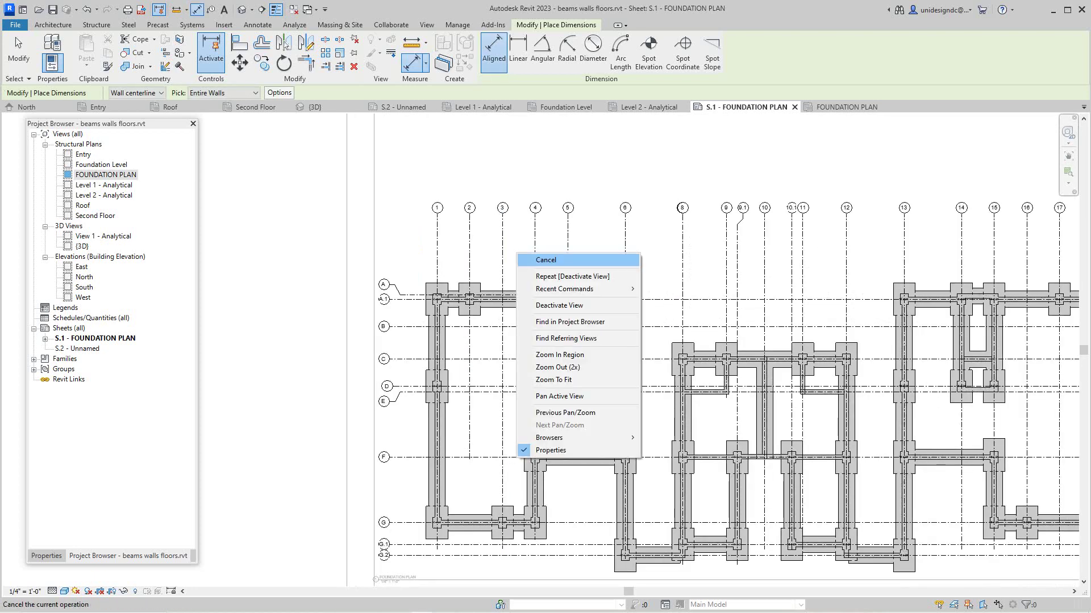
pyautogui.click(534, 258)
pyautogui.scroll(-2, 543, 268)
pyautogui.moveTo(543, 268); pyautogui.dragTo(368, 253, button='middle')
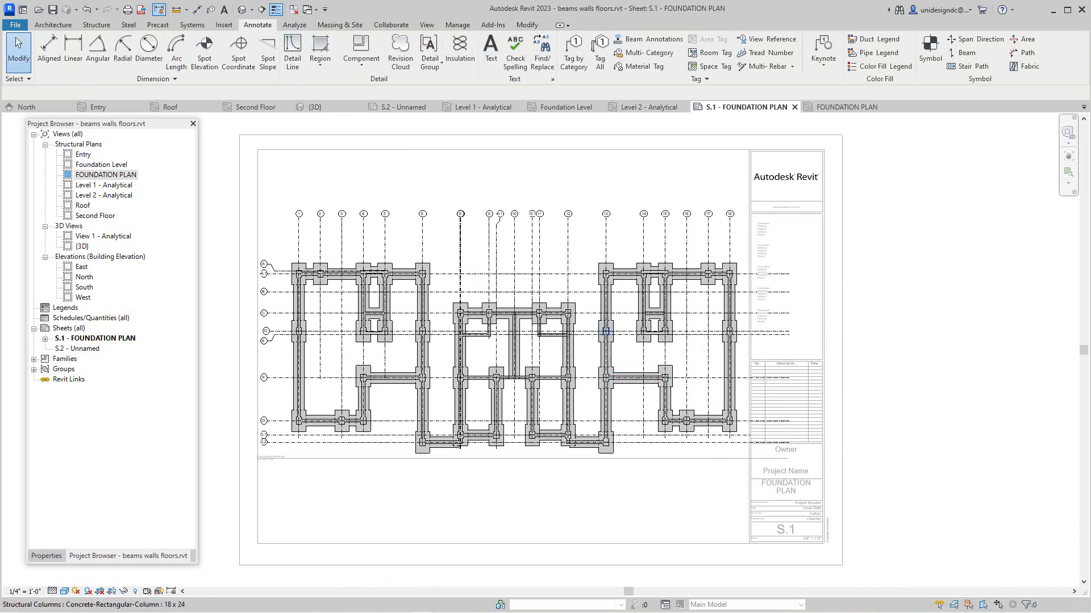
pyautogui.rightClick(523, 184)
pyautogui.click(537, 189)
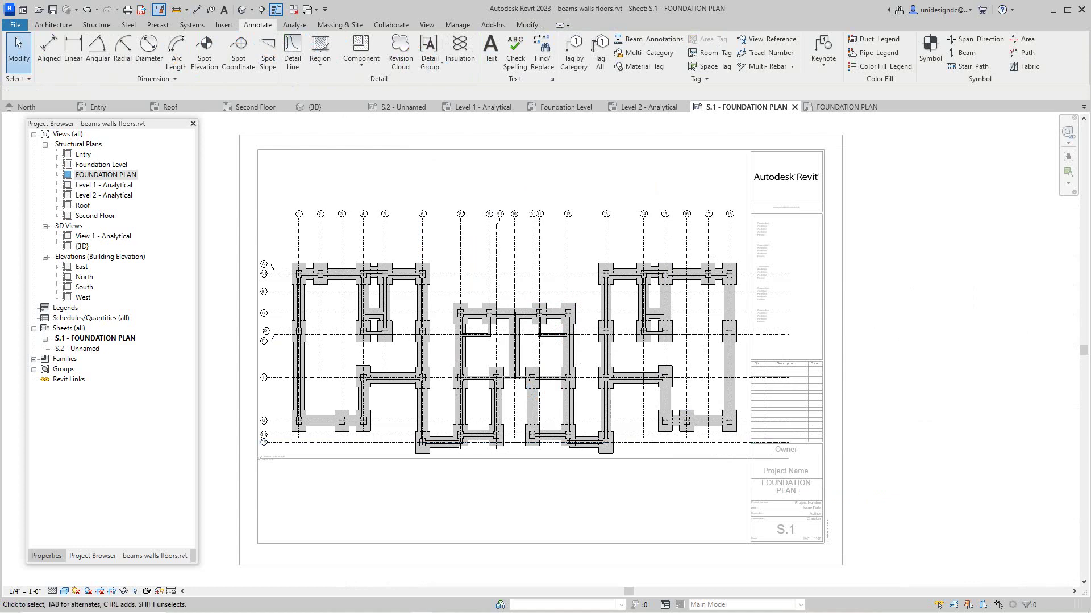
pyautogui.scroll(-2, 593, 369)
pyautogui.rightClick(366, 150)
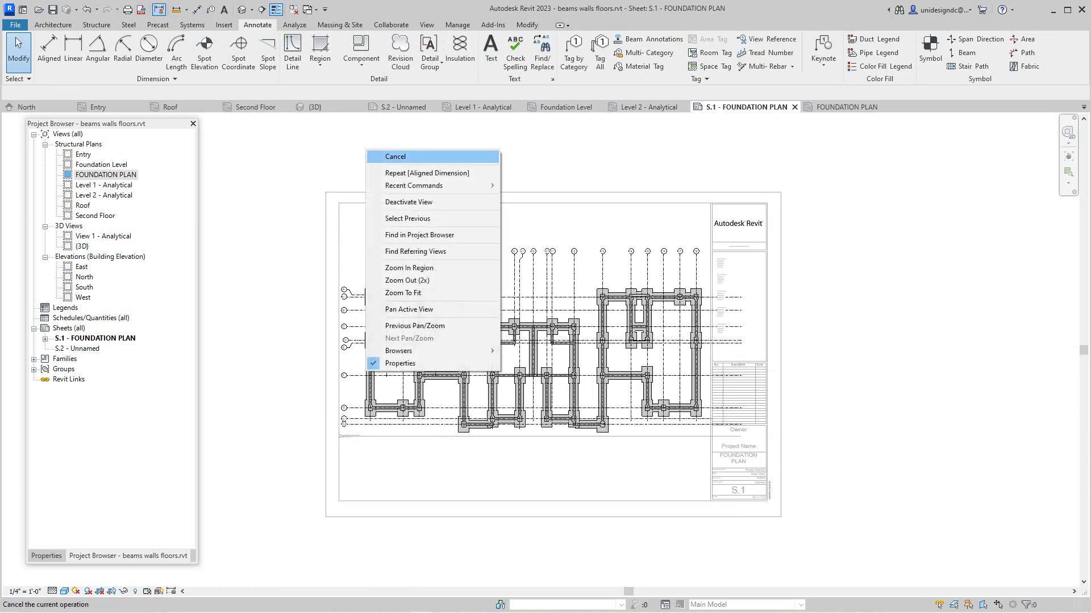
pyautogui.click(374, 156)
pyautogui.scroll(-3, 320, 163)
pyautogui.scroll(5, 407, 229)
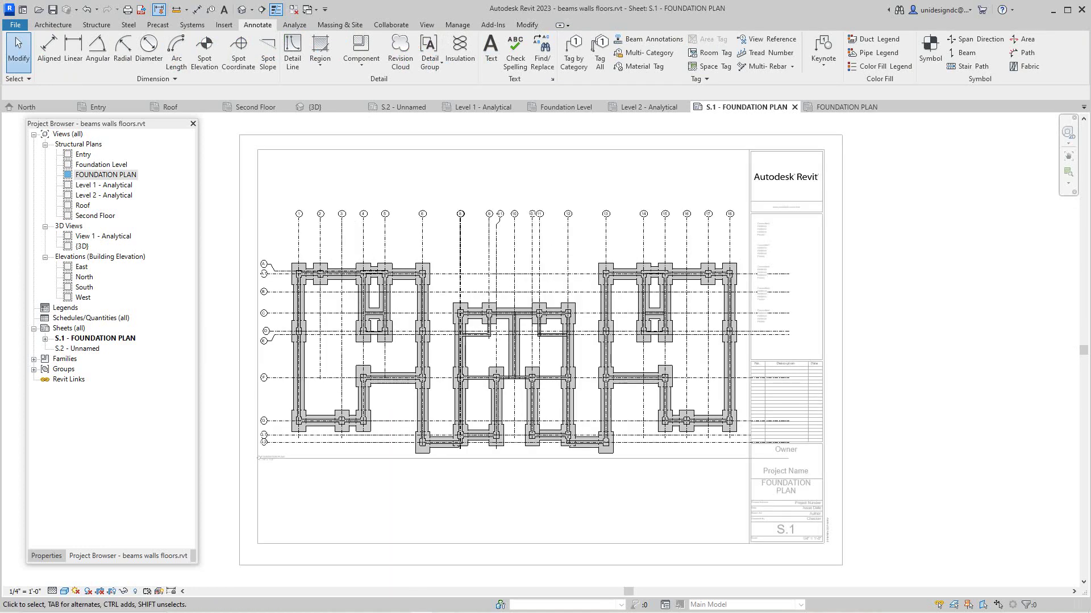
pyautogui.rightClick(365, 192)
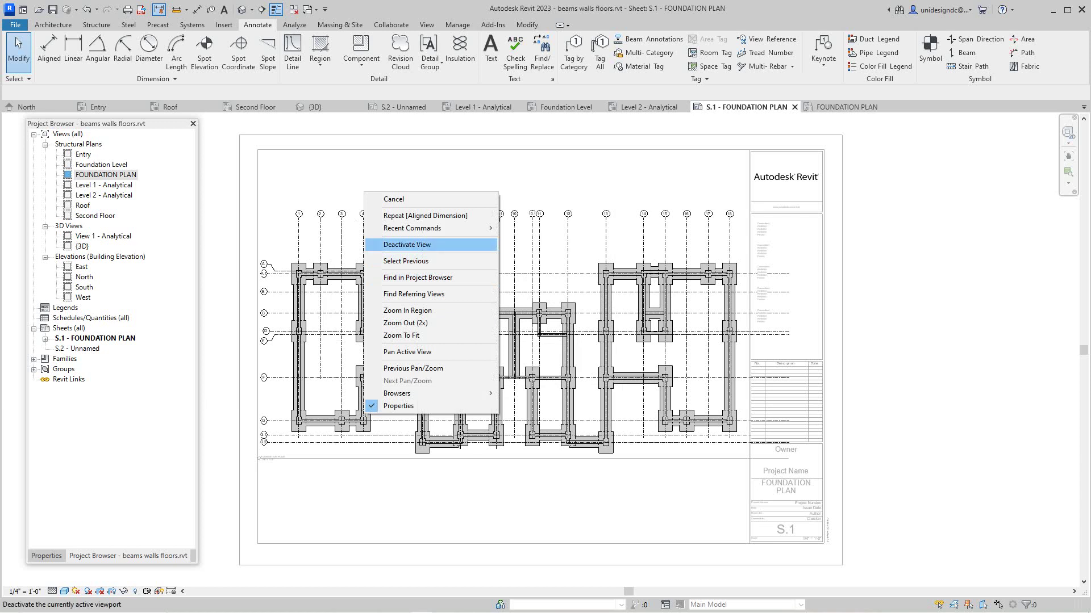
pyautogui.click(407, 245)
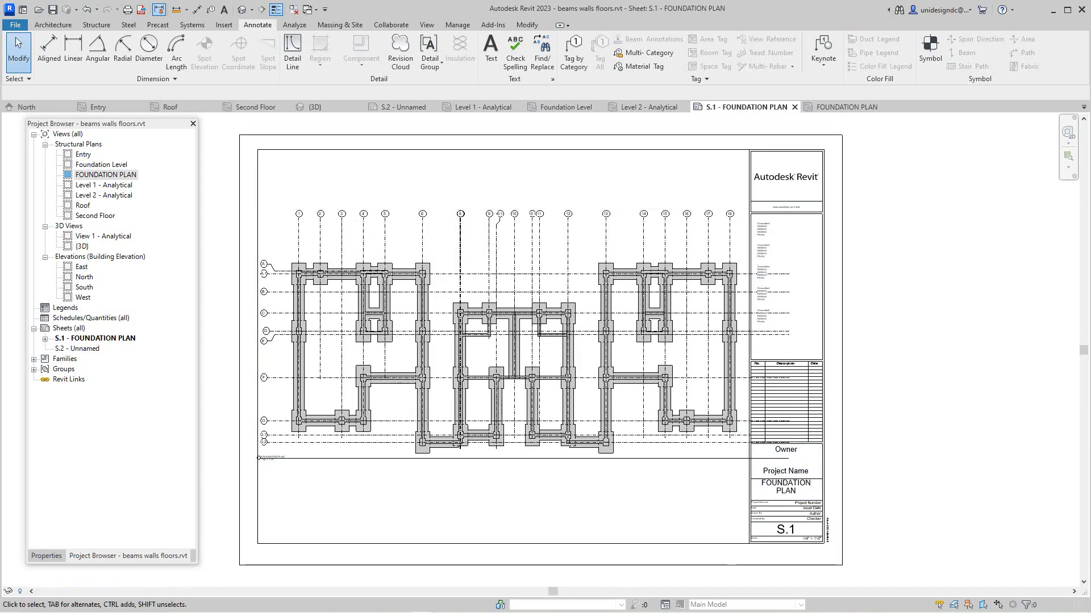
# Look through sheets S.2 and S.1 and the Level 1 - Analytical plan, ending on the Second Floor structural plan
pyautogui.doubleClick(78, 348)
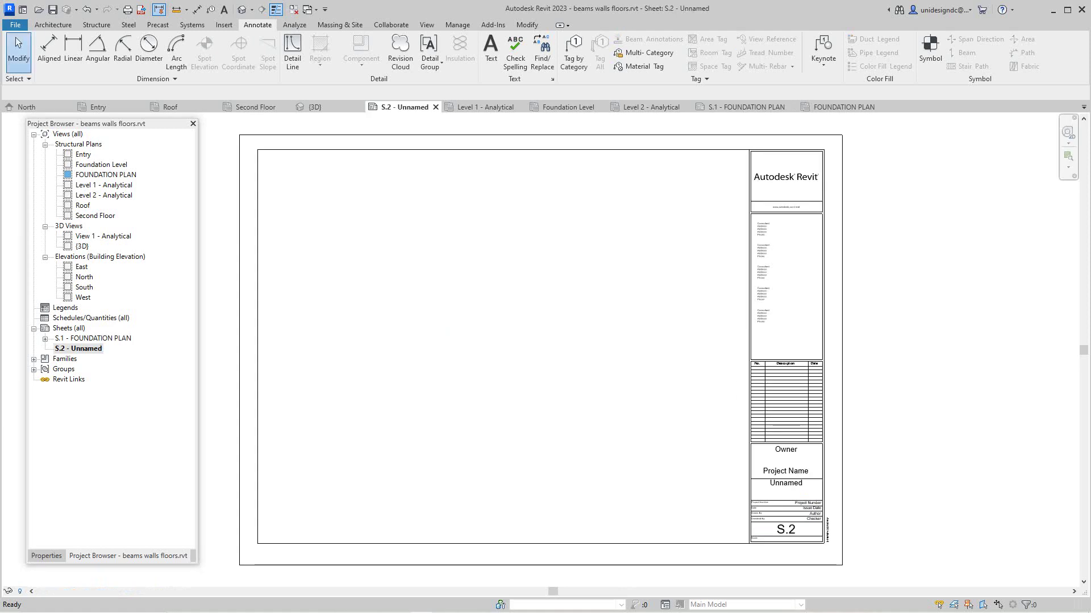
pyautogui.doubleClick(93, 339)
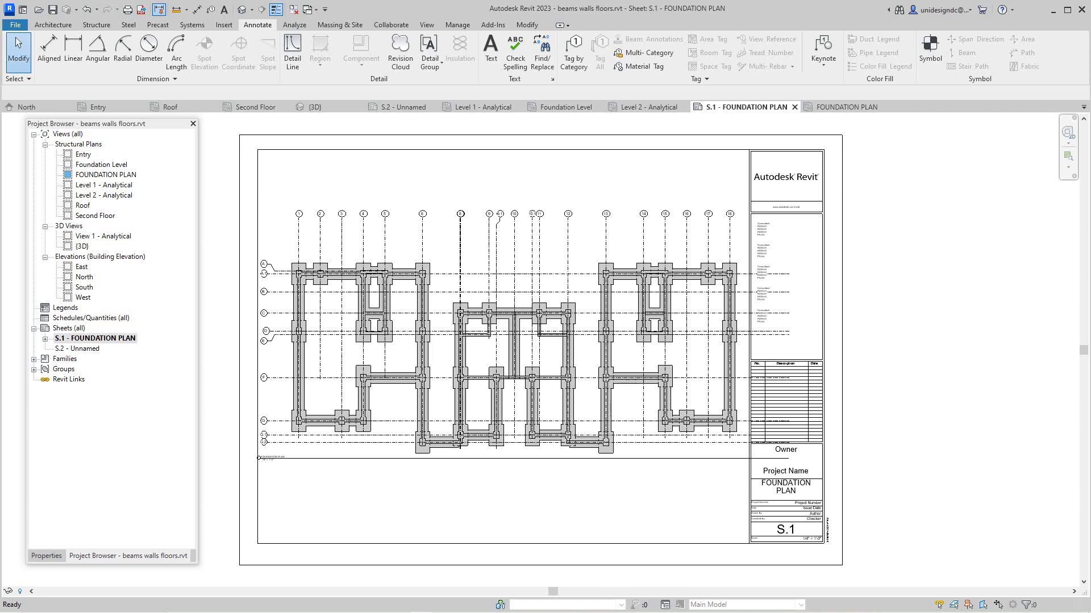
pyautogui.doubleClick(104, 185)
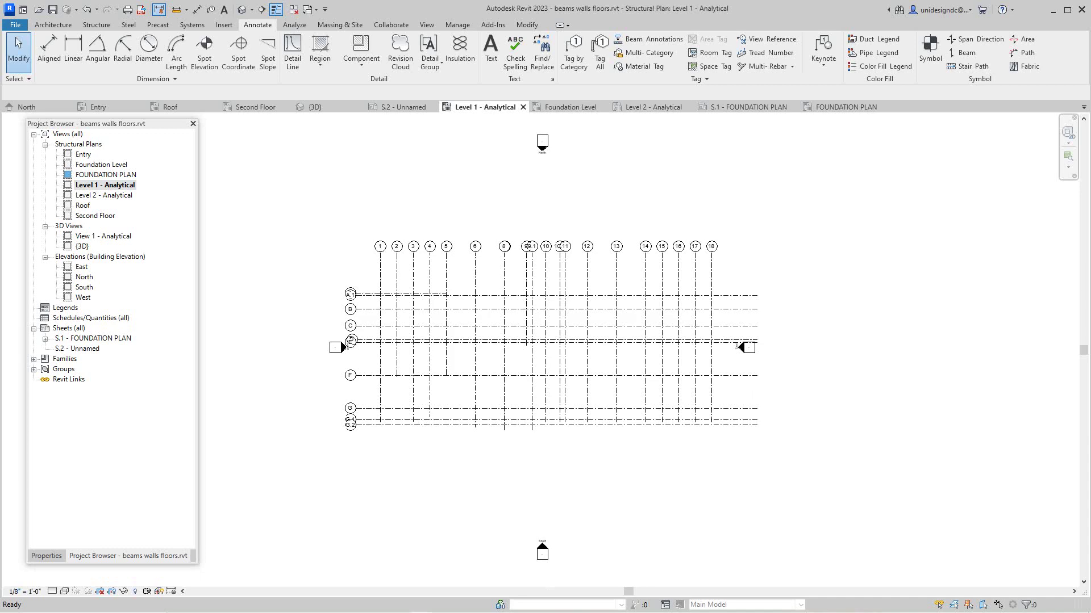
pyautogui.doubleClick(95, 216)
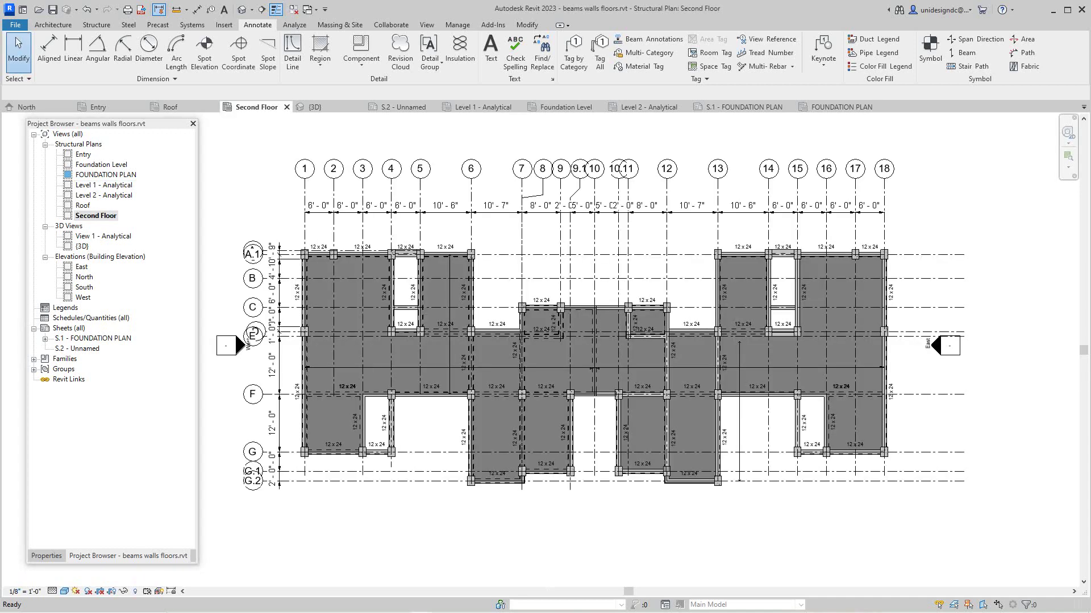
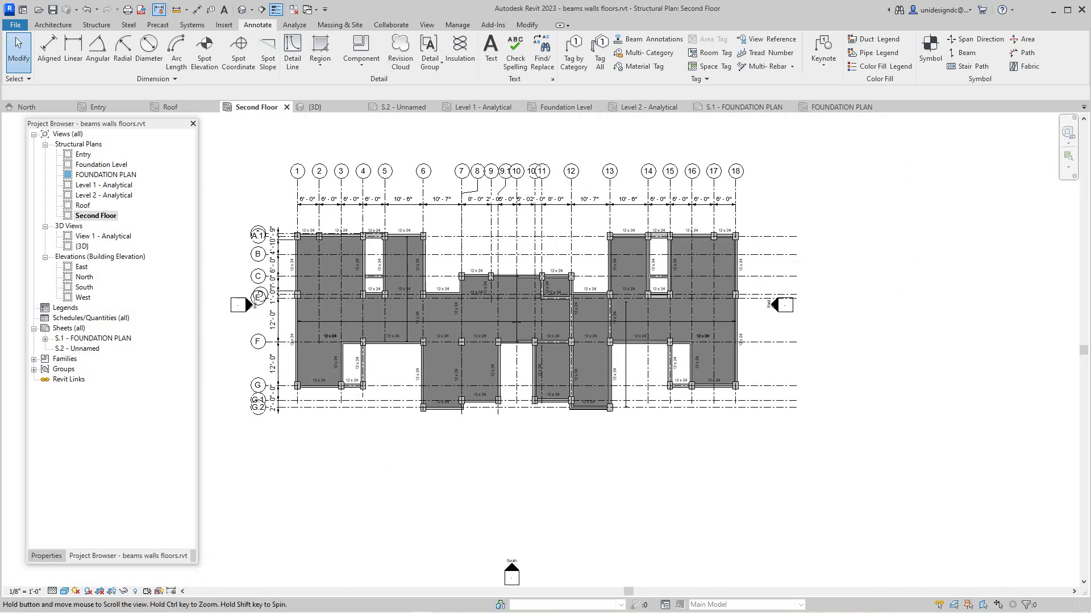
pyautogui.scroll(2, 260, 180)
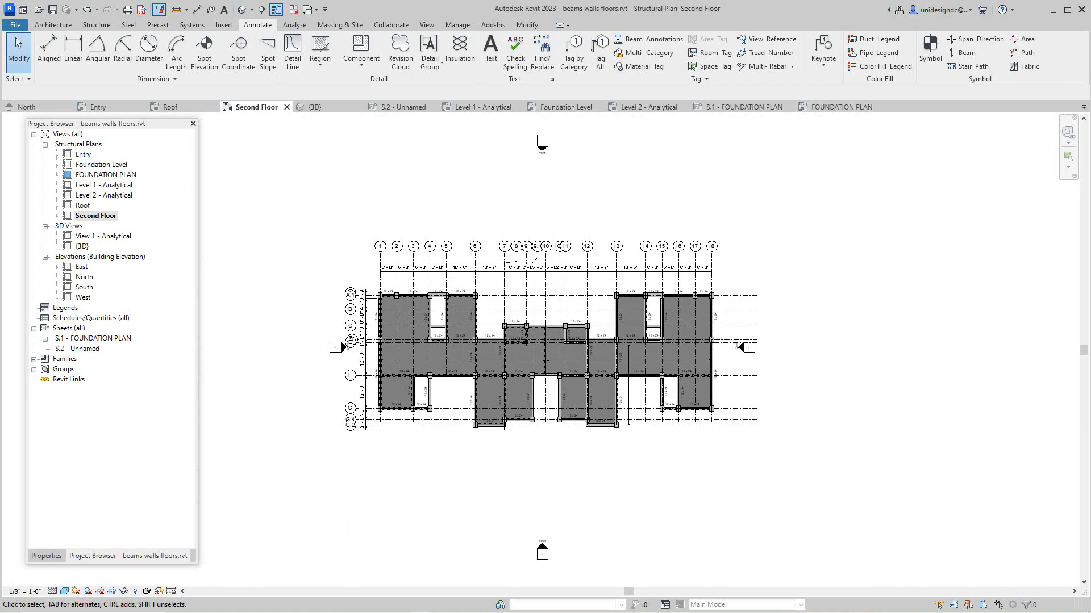
# Tile all open views, zoom every one to fit, and move the Project Browser aside to uncover them
pyautogui.press('w')
pyautogui.press('t')
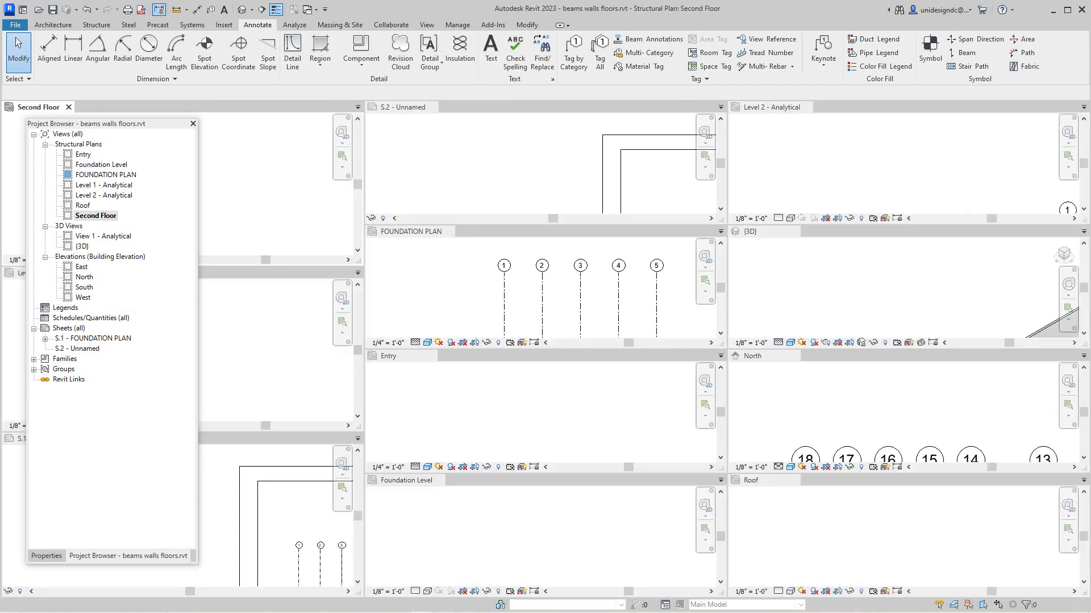
pyautogui.press('z')
pyautogui.press('a')
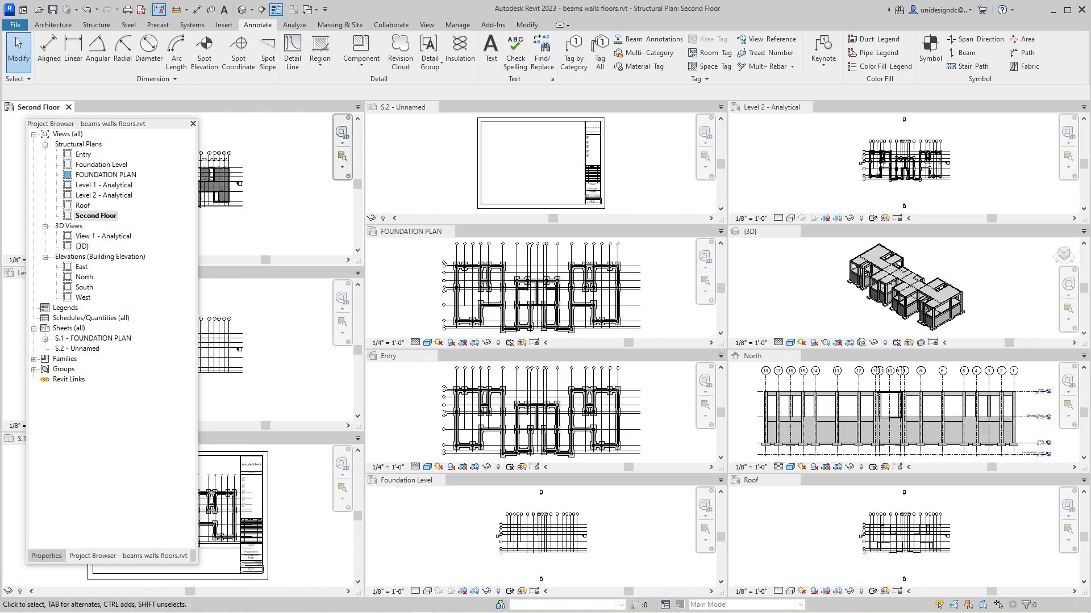
pyautogui.moveTo(153, 130); pyautogui.dragTo(108, 168)
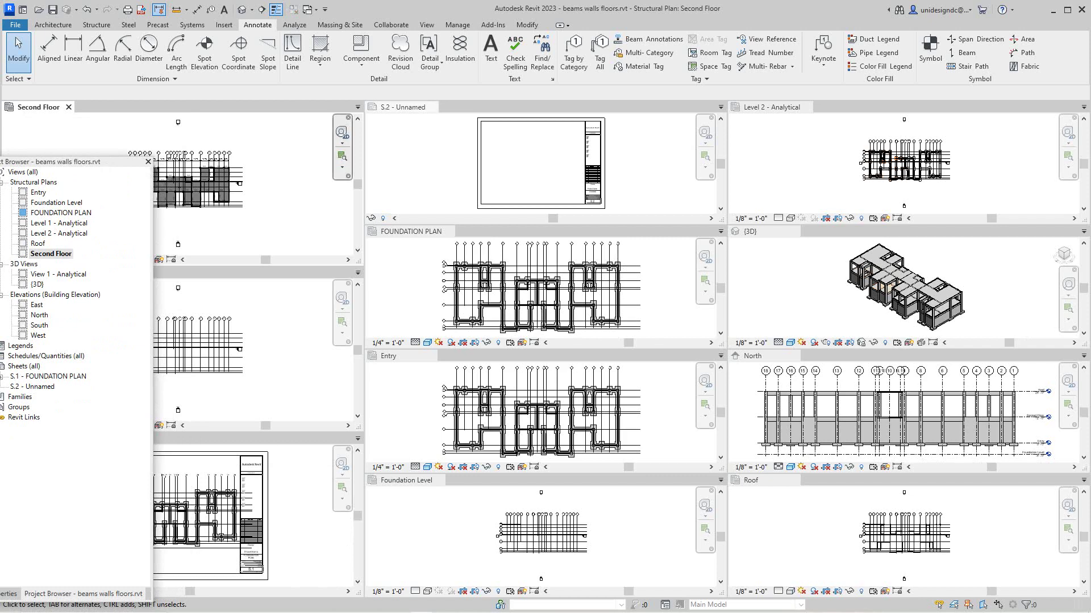
# Close the S.2 sheet view, return the remaining windows to tabbed views, and fit the Second Floor plan
pyautogui.click(433, 107)
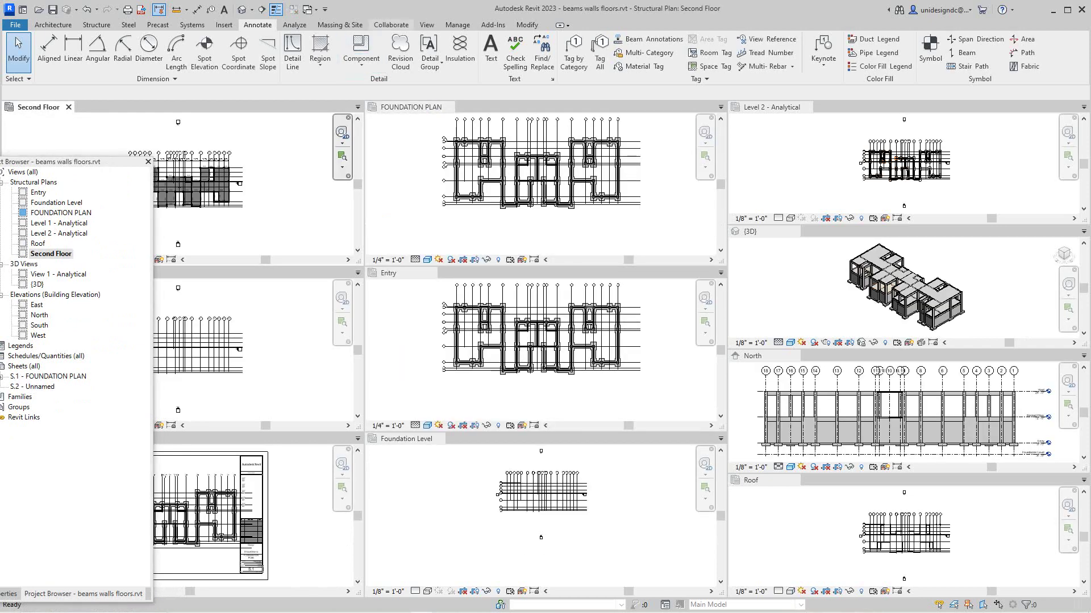
pyautogui.click(426, 25)
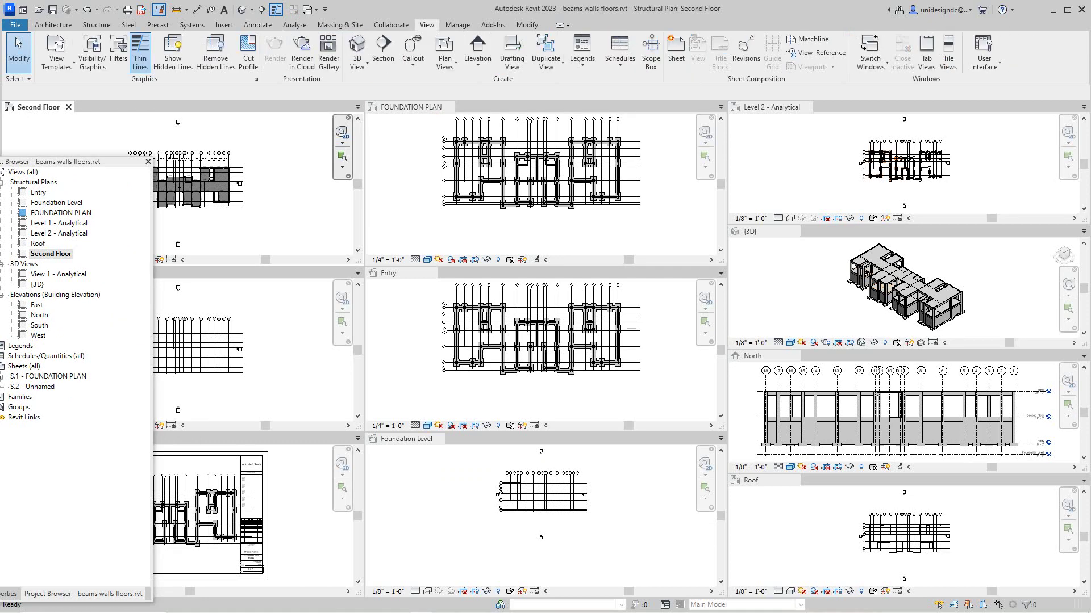
pyautogui.click(926, 51)
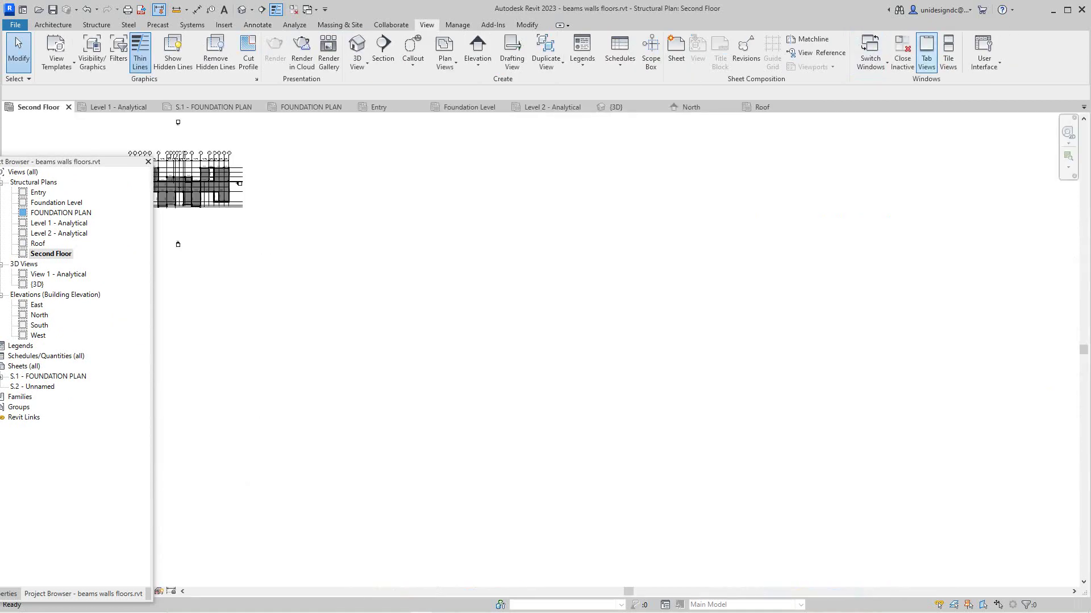
pyautogui.press('z')
pyautogui.press('a')
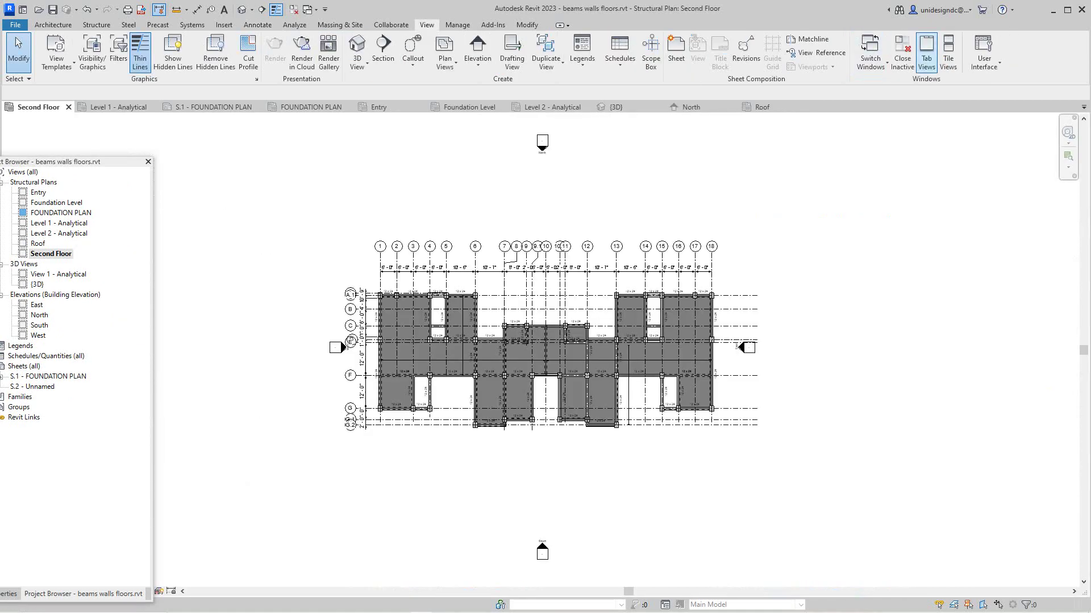
# Close all inactive views so that only the Second Floor plan stays open
pyautogui.scroll(5, 518, 332)
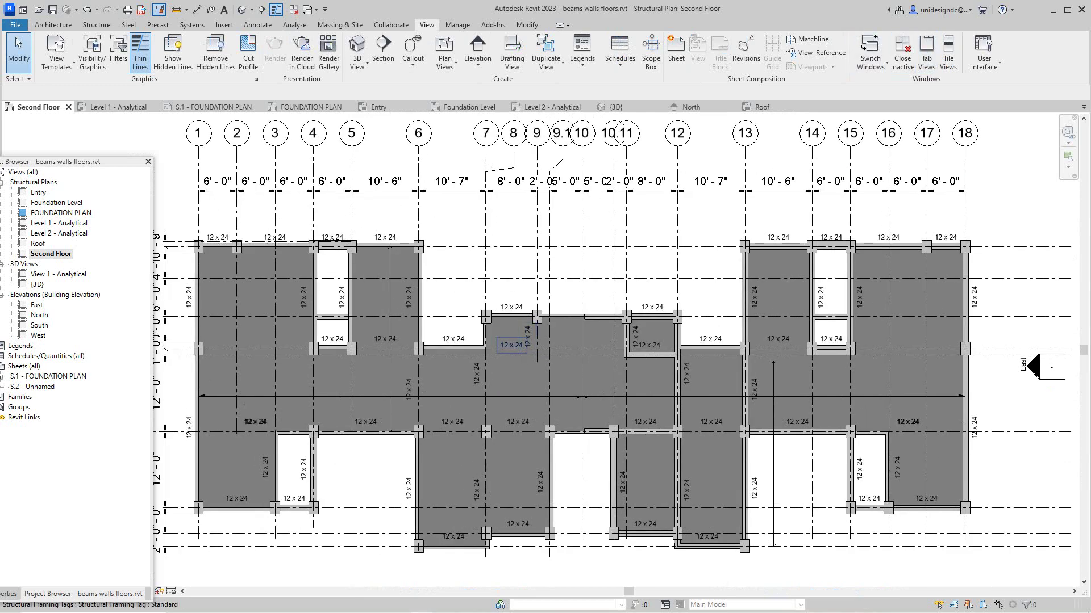
pyautogui.scroll(-3, 581, 397)
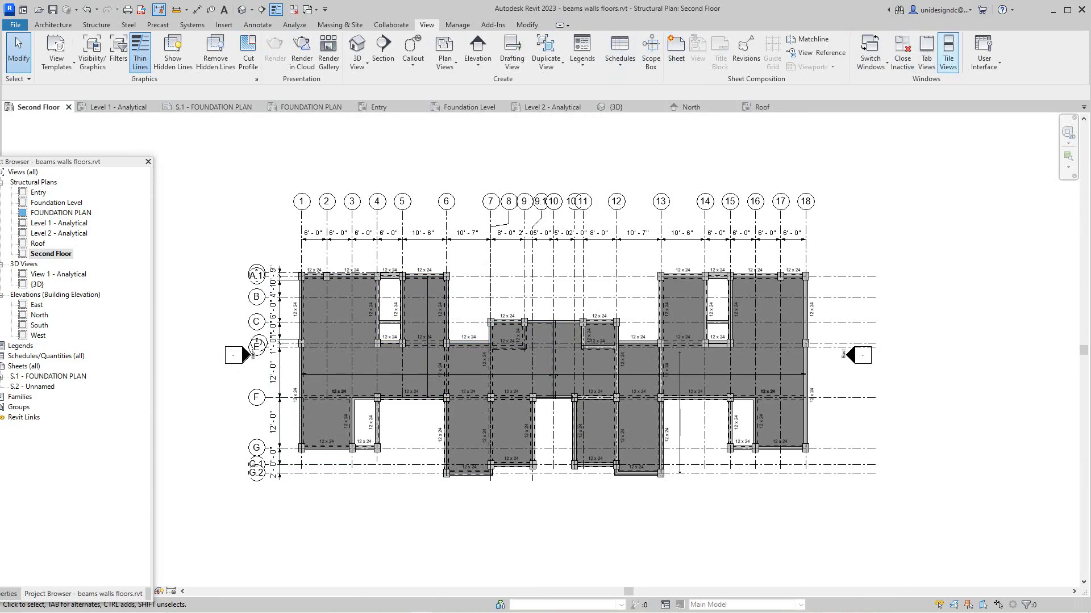
pyautogui.click(902, 57)
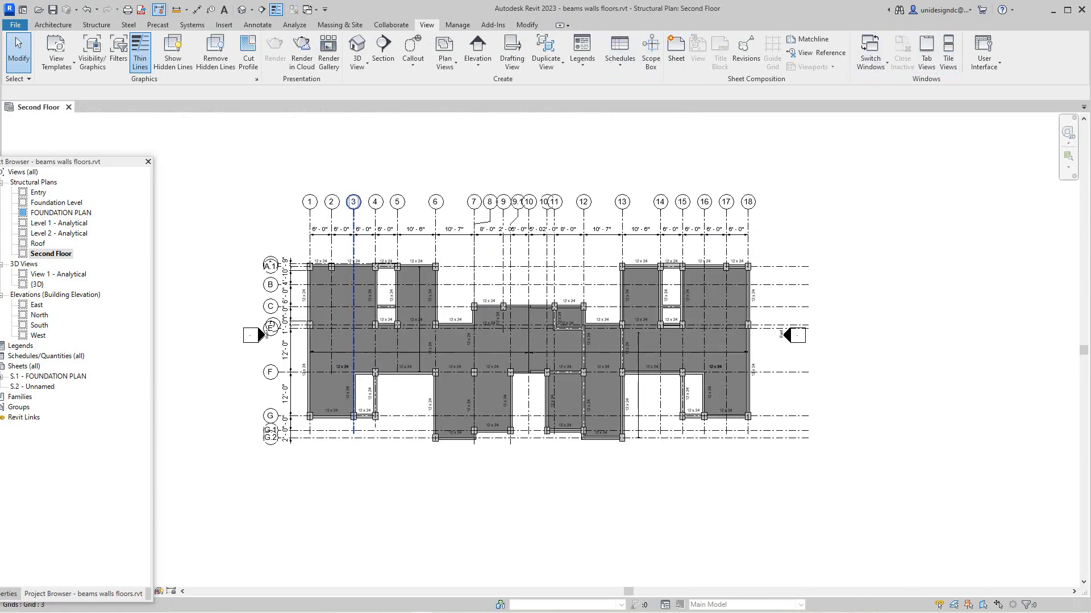
pyautogui.scroll(2, 344, 188)
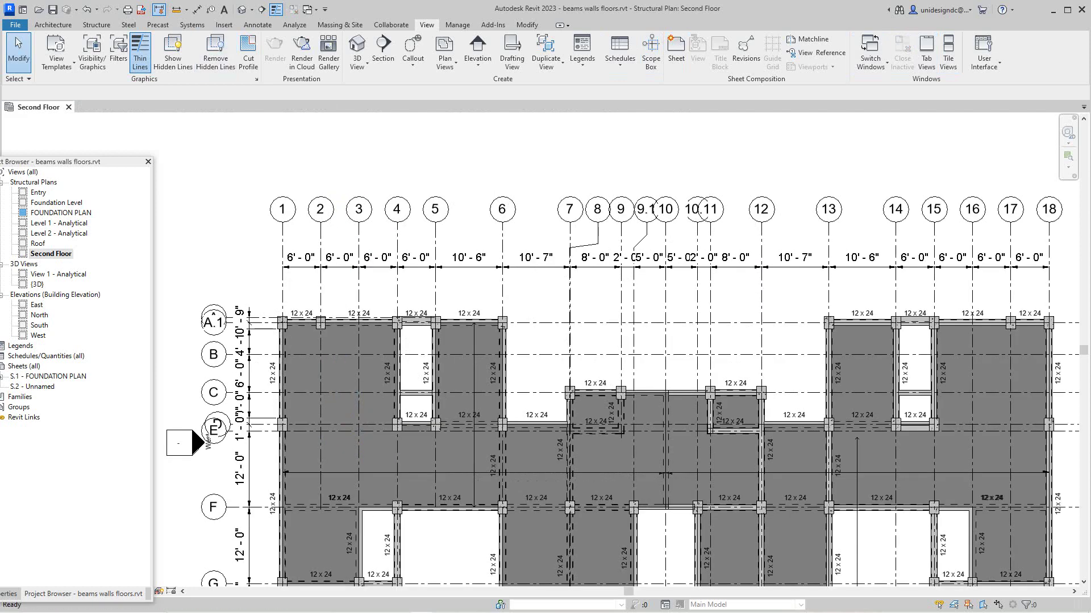
# Open the default 3D view and the North elevation alongside the Second Floor plan
pyautogui.click(241, 9)
pyautogui.scroll(3, 455, 227)
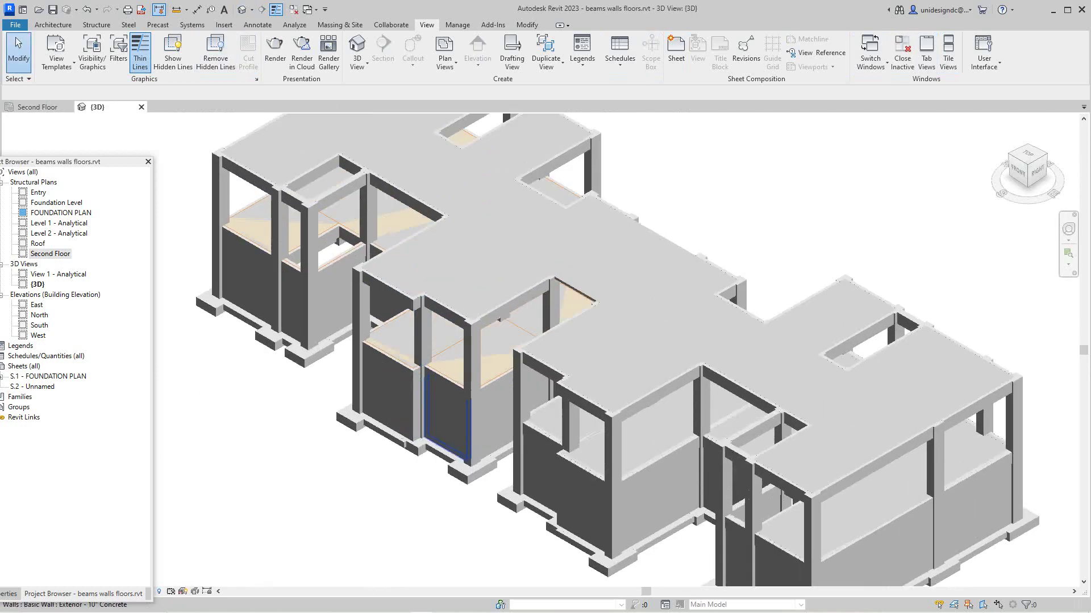
pyautogui.scroll(-3, 438, 361)
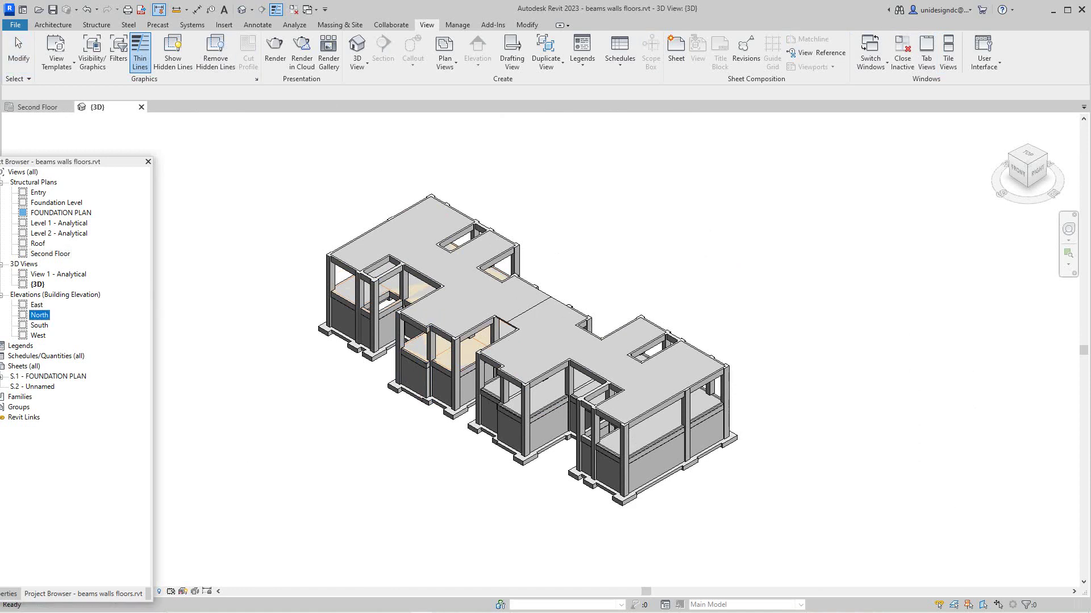
pyautogui.doubleClick(40, 315)
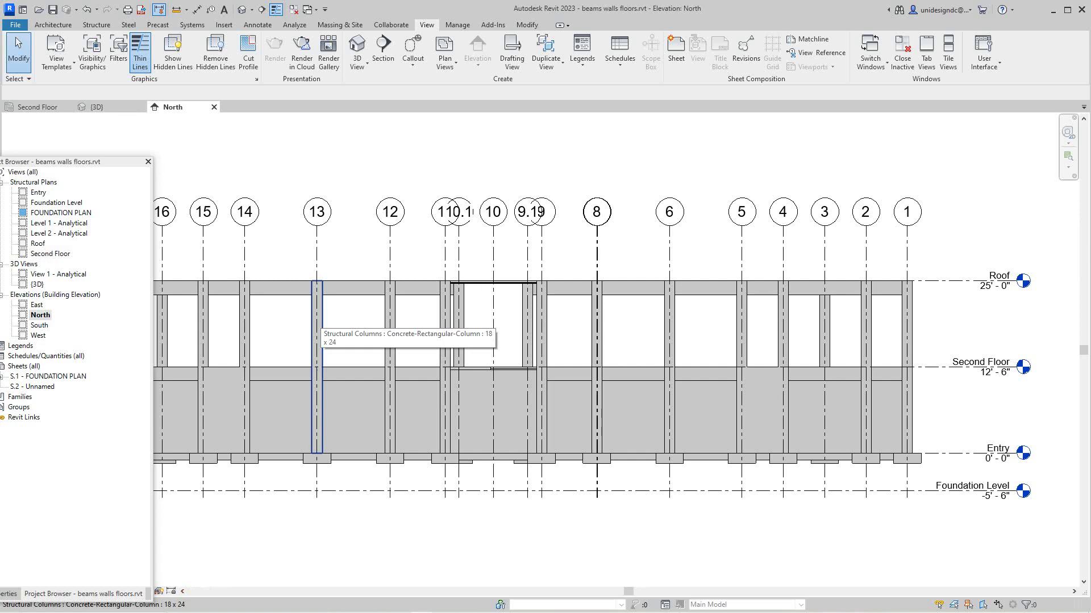
# Tile the North elevation, 3D and Second Floor views, and zoom all of them to fit
pyautogui.press('w')
pyautogui.press('t')
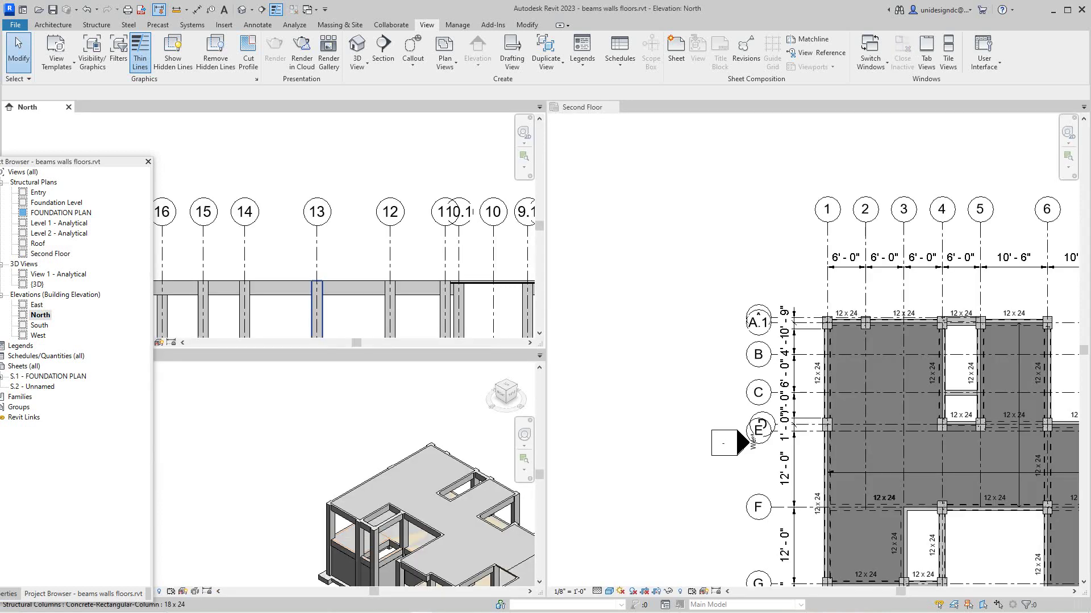
pyautogui.press('z')
pyautogui.press('a')
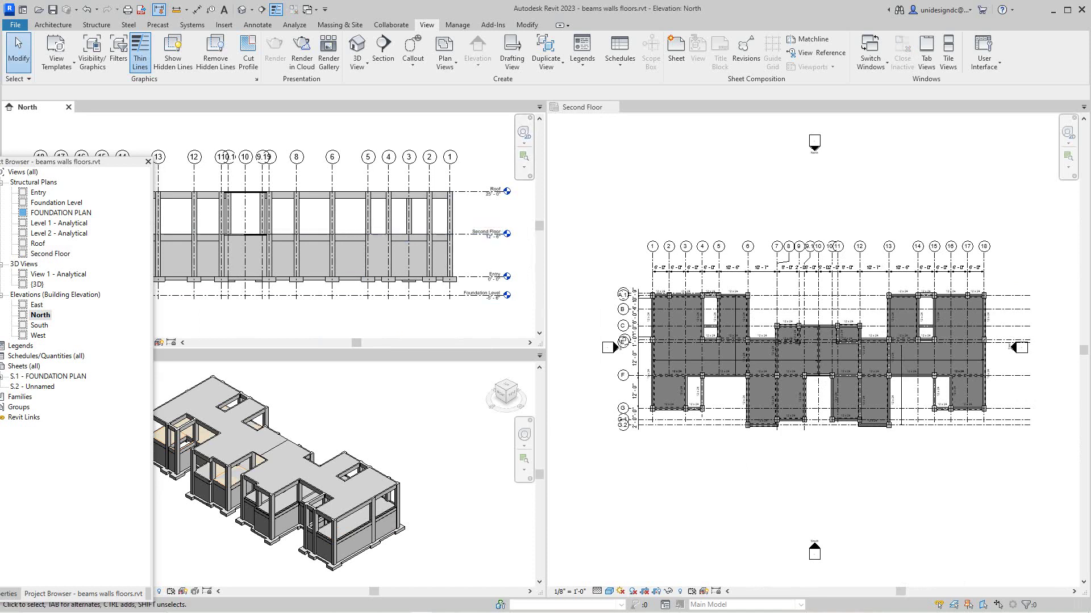
# Select the roof floor slab in the 3D view, examine it in the North elevation, and clear the selection
pyautogui.click(435, 446)
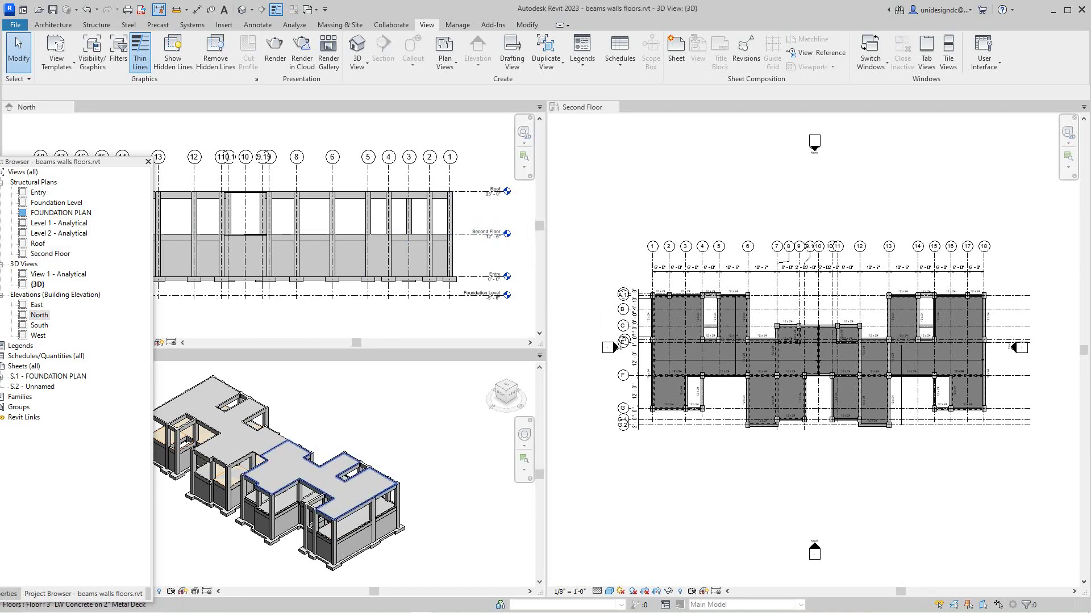
pyautogui.click(368, 487)
pyautogui.scroll(4, 480, 234)
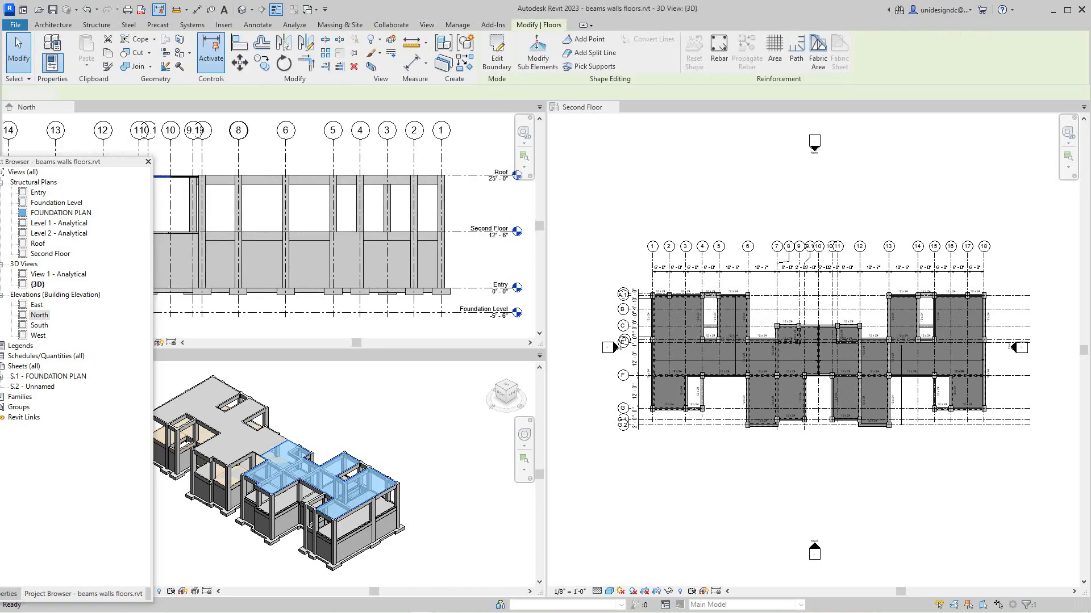
pyautogui.scroll(-2, 480, 234)
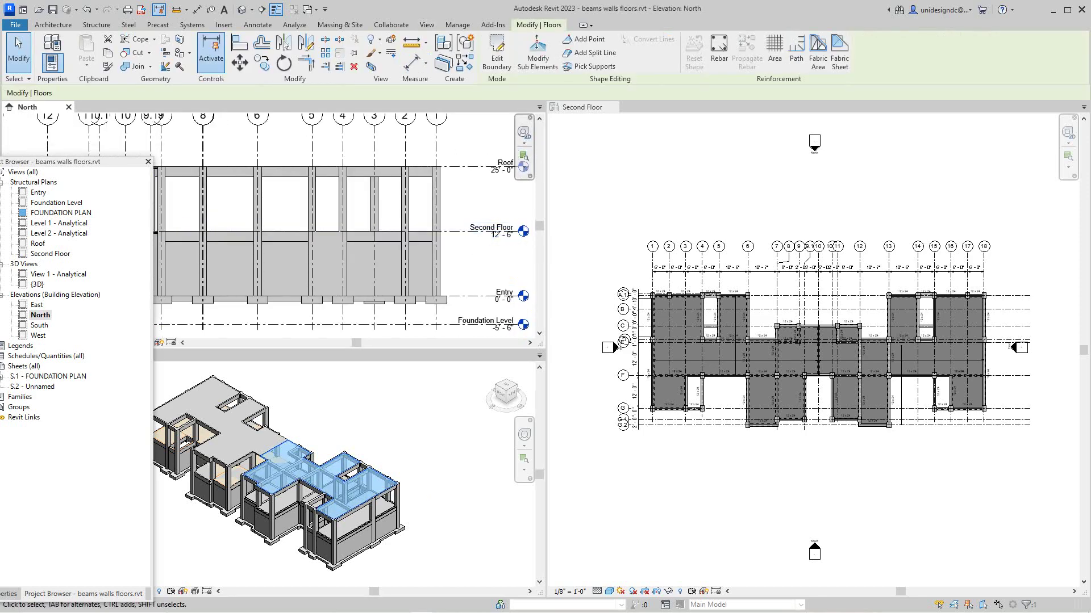
pyautogui.scroll(1, 446, 297)
pyautogui.click(440, 445)
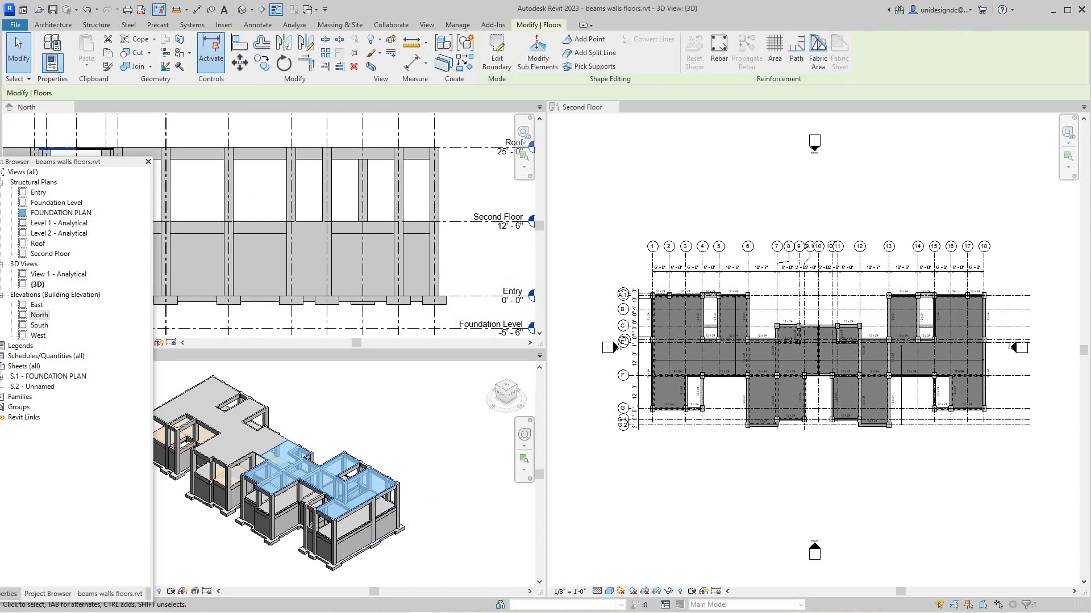
pyautogui.click(440, 446)
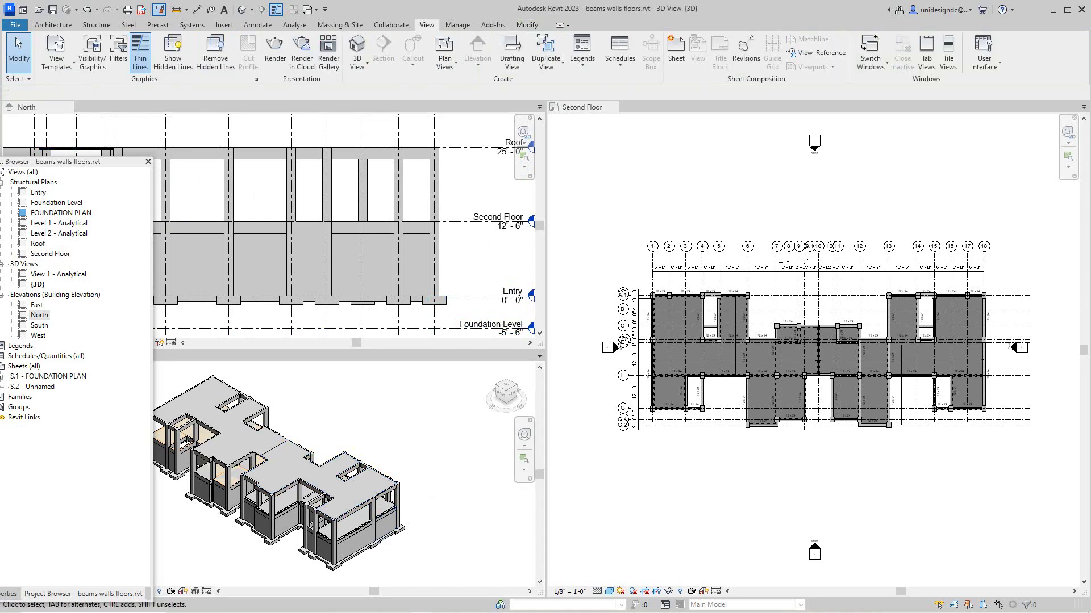
pyautogui.moveTo(342, 541); pyautogui.dragTo(364, 453, button='middle')
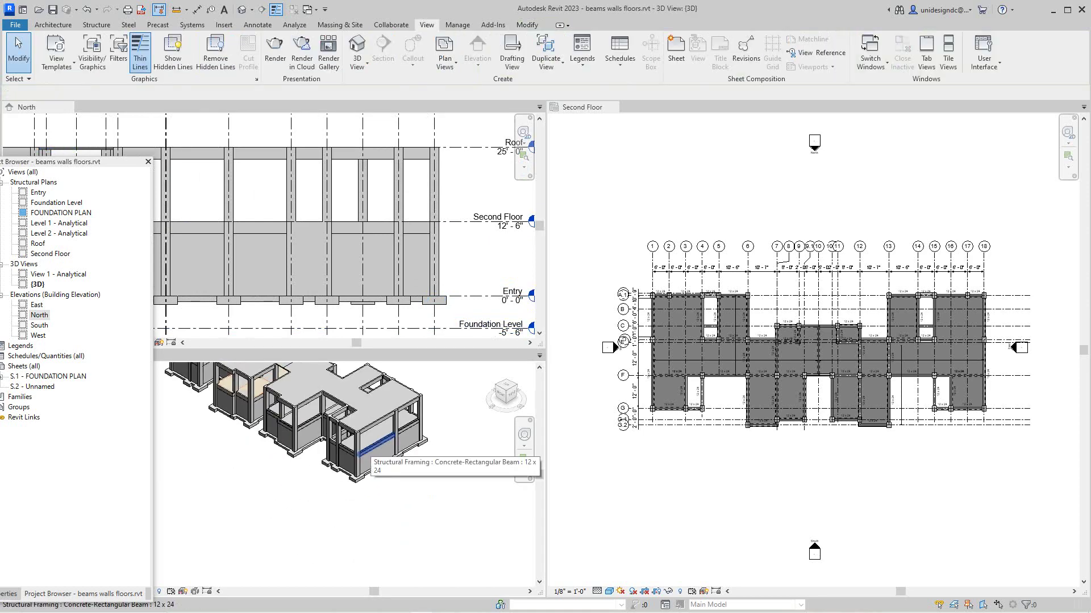
pyautogui.moveTo(379, 388); pyautogui.dragTo(380, 402, button='middle')
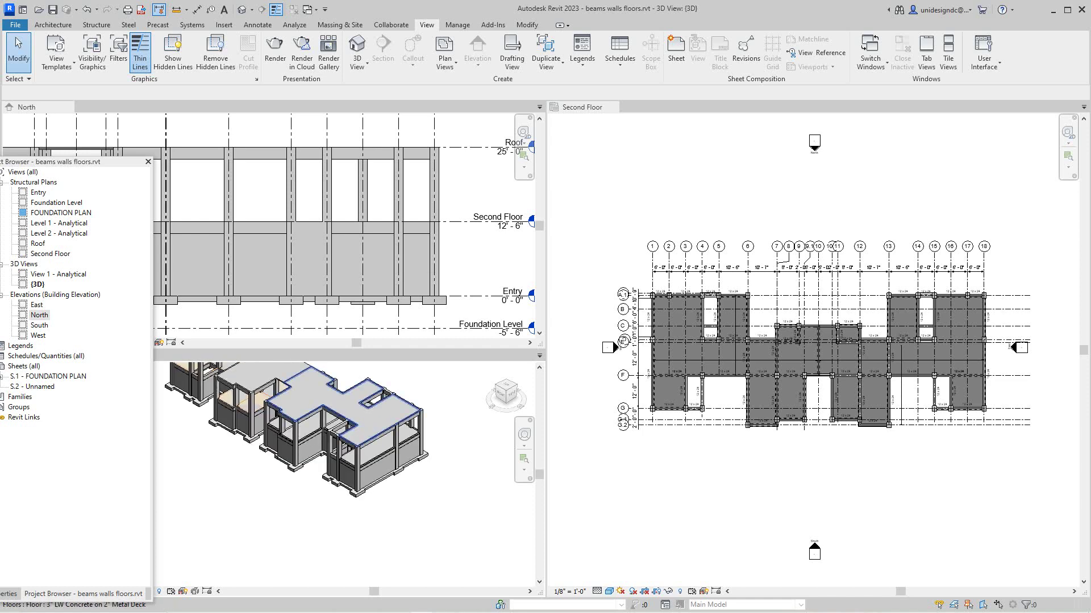
pyautogui.scroll(-3, 380, 423)
pyautogui.middleClick(379, 423)
pyautogui.middleClick(380, 423)
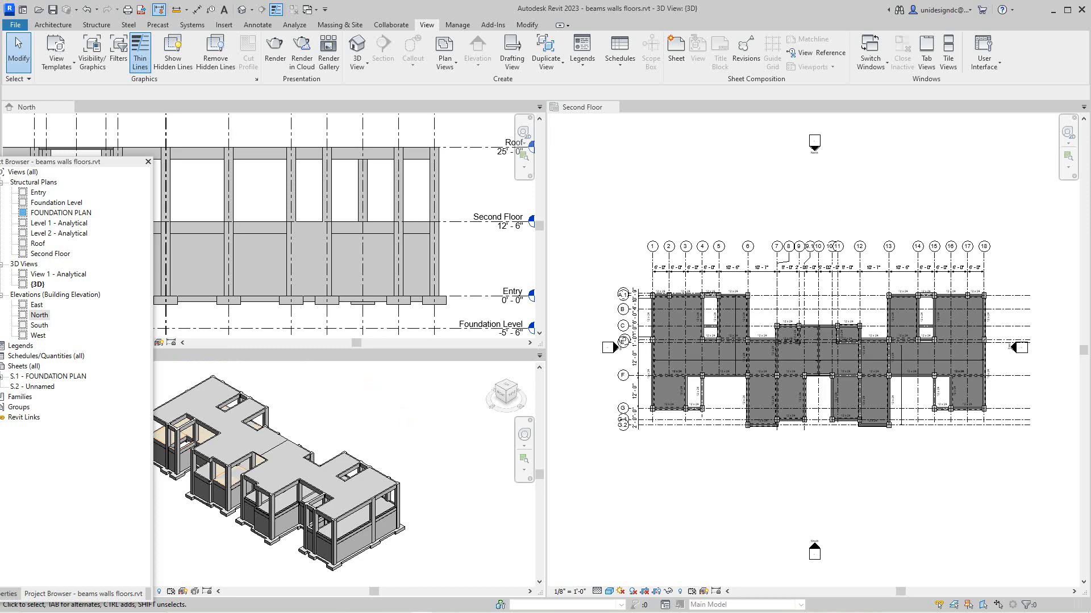
pyautogui.scroll(-2, 644, 442)
pyautogui.scroll(2, 644, 441)
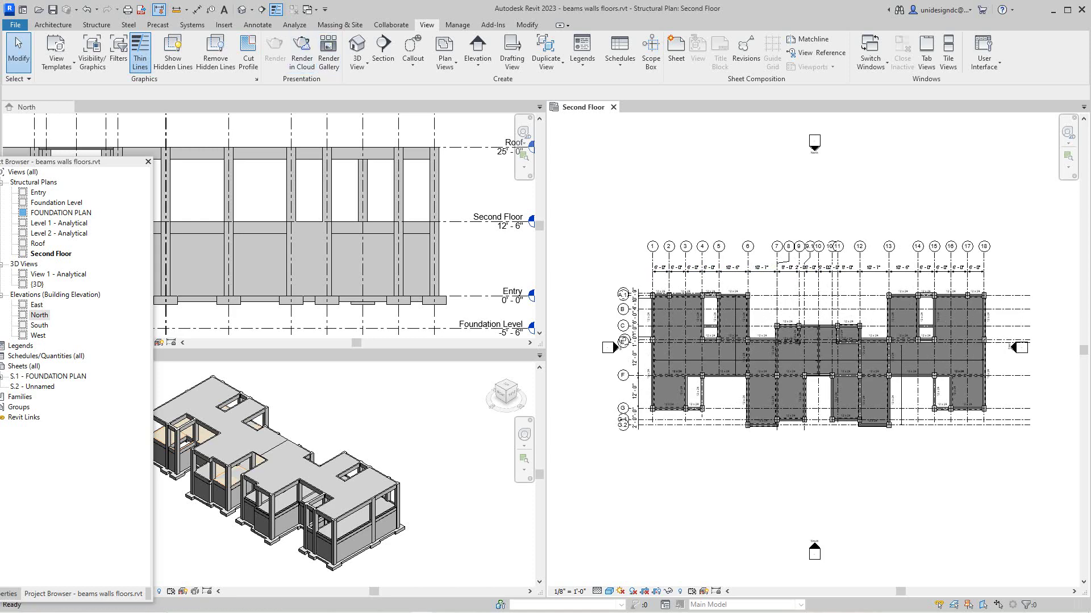
# Combine the tiled Second Floor, 3D and North views into tabs in one window and zoom all to fit
pyautogui.click(926, 52)
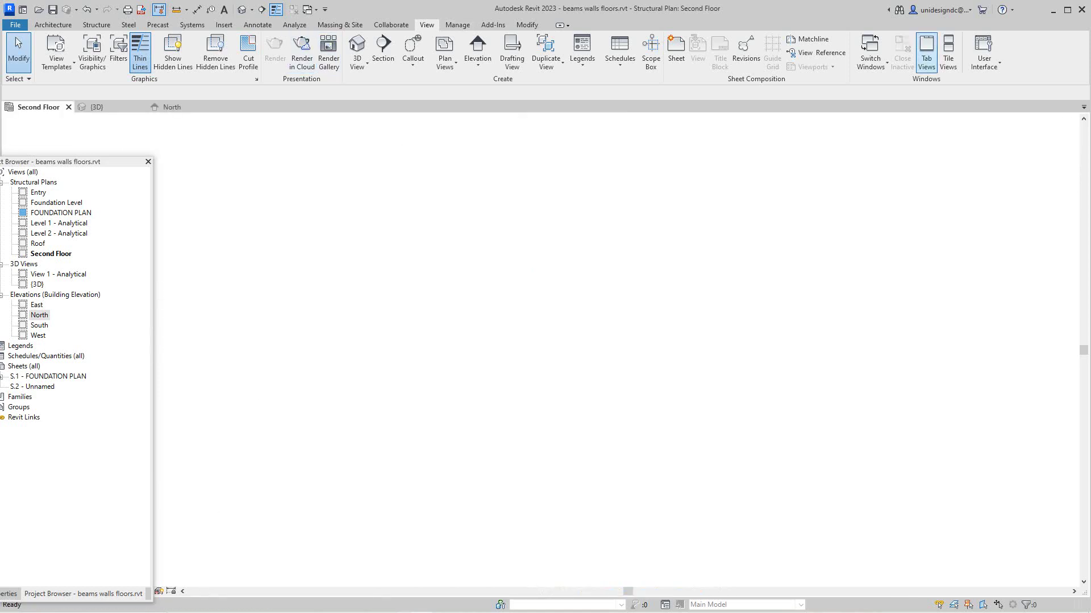
pyautogui.press('z')
pyautogui.press('a')
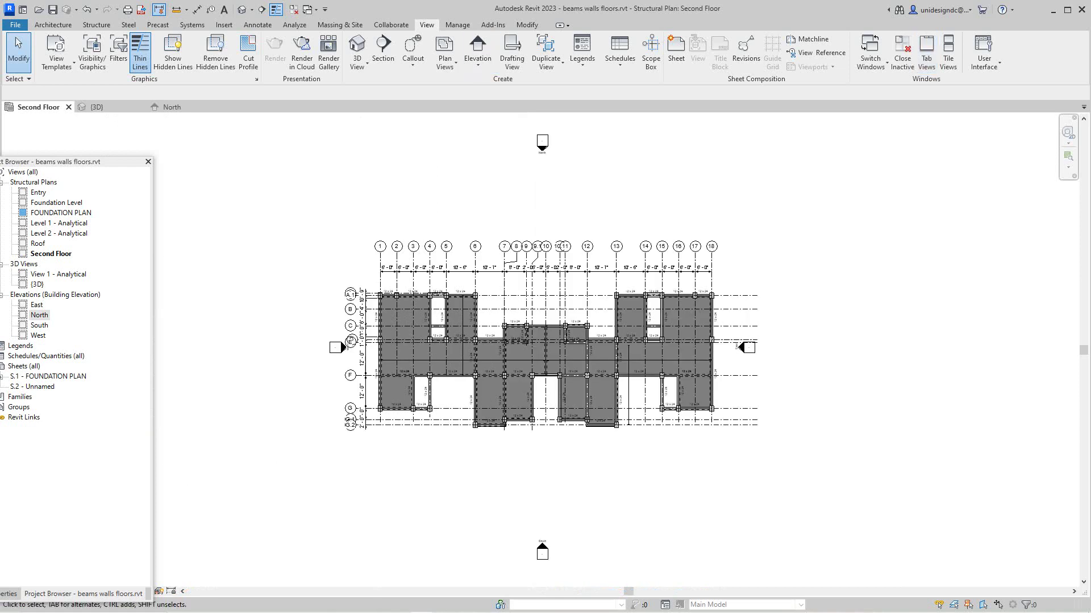
# Open the unnamed sheet S.2 and rename it FRAMING PLAN, keeping the sheet number S.2
pyautogui.doubleClick(33, 387)
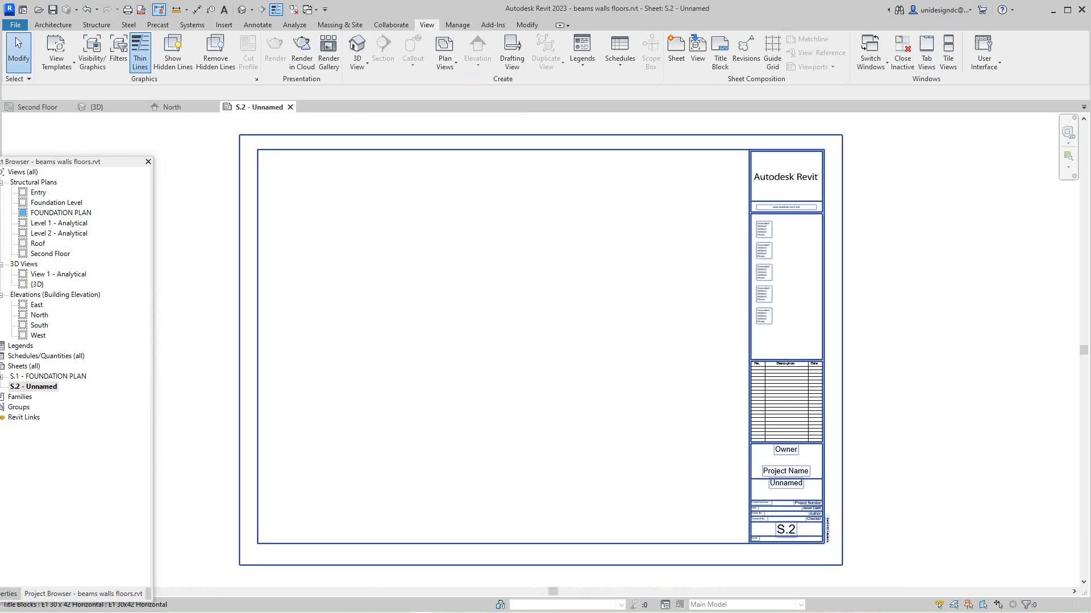
pyautogui.rightClick(45, 387)
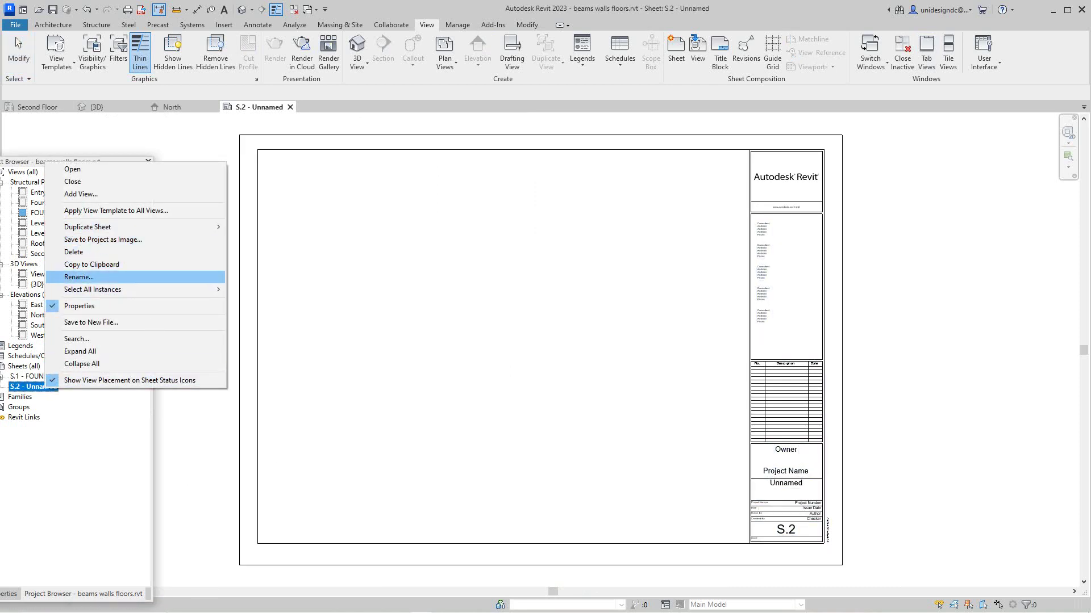
pyautogui.click(79, 276)
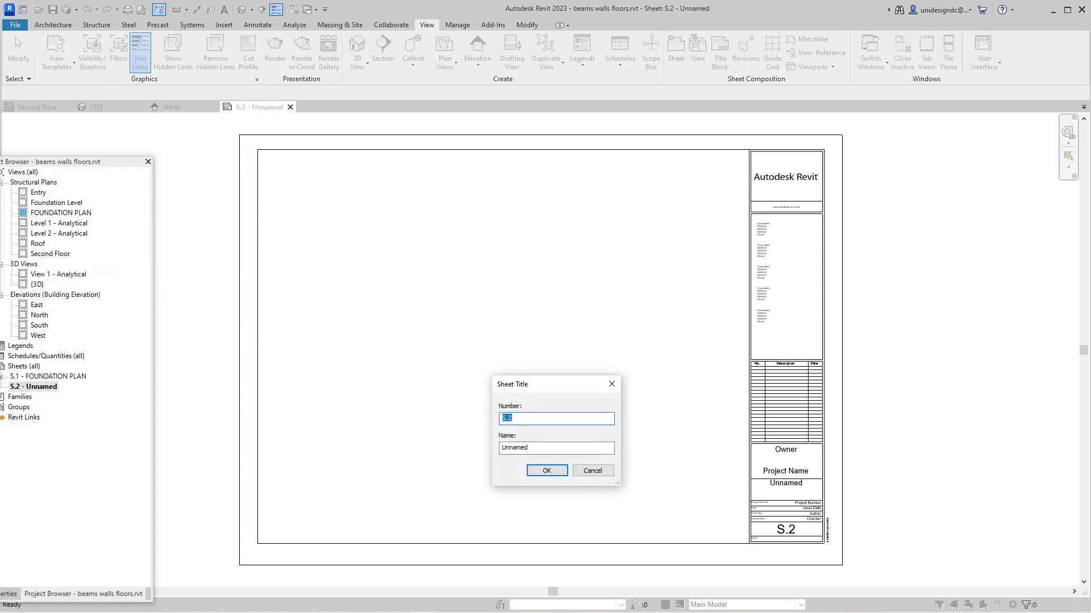
pyautogui.press('Tab')
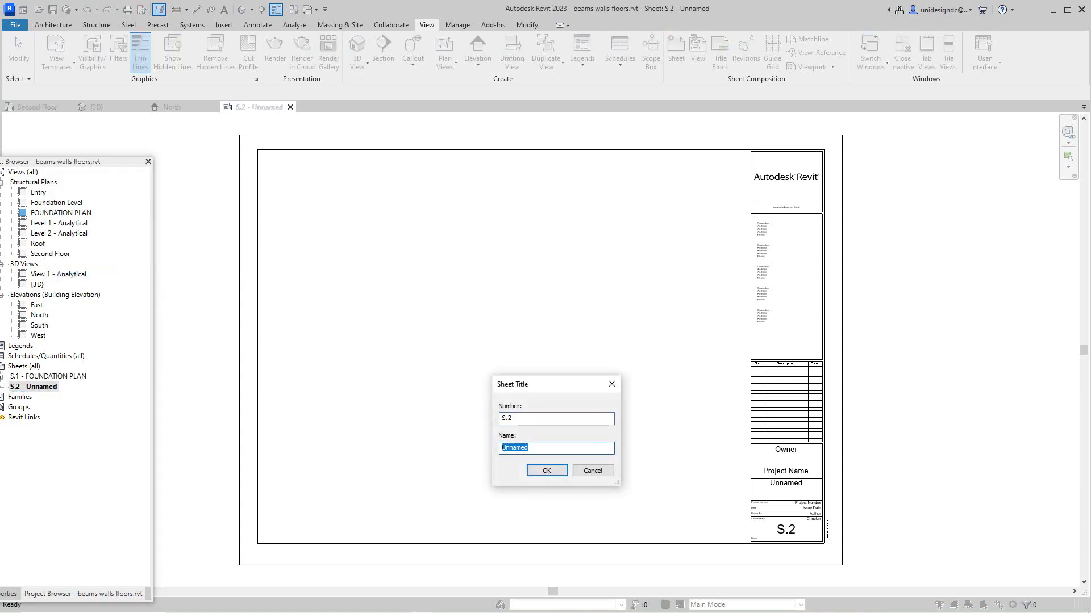
pyautogui.write('FIRST FLOO')
pyautogui.press('BackSpace')
pyautogui.press('BackSpace')
pyautogui.press('BackSpace')
pyautogui.press('BackSpace')
pyautogui.press('BackSpace')
pyautogui.press('BackSpace')
pyautogui.press('BackSpace')
pyautogui.write('FR')
pyautogui.write('AMING PLAN')
pyautogui.press('Return')
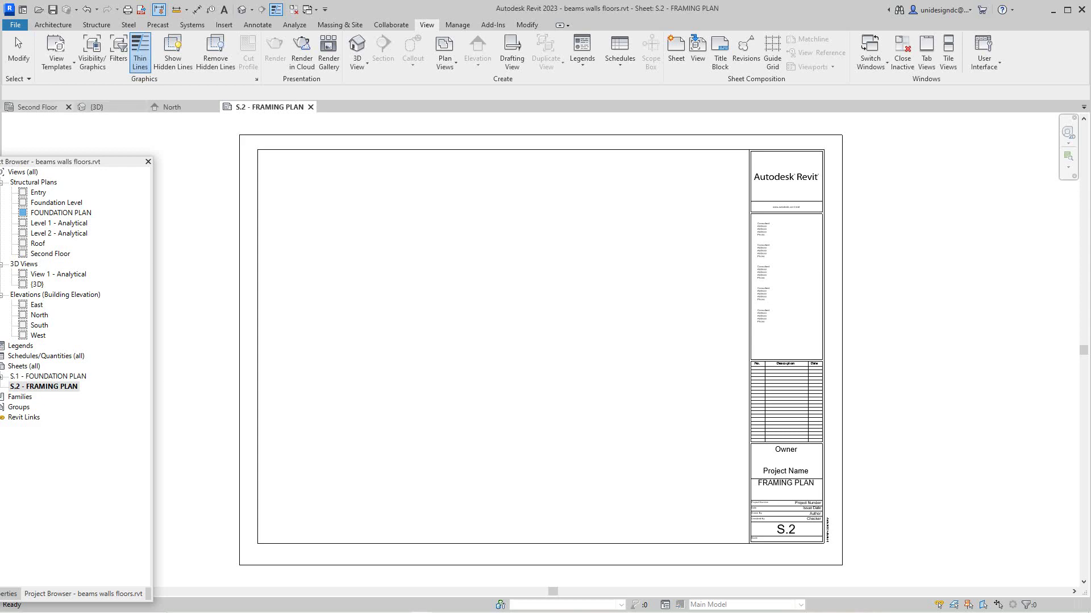
# Review the Second Floor structural plan and place it inside the drawing area of sheet S.2 - FRAMING PLAN
pyautogui.click(37, 107)
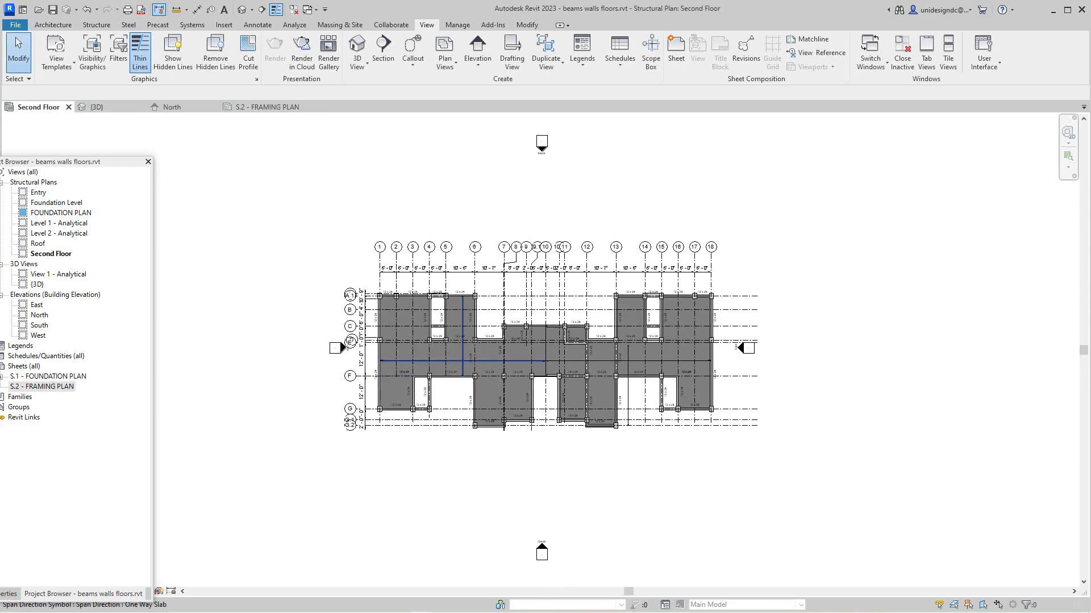
pyautogui.scroll(3, 328, 123)
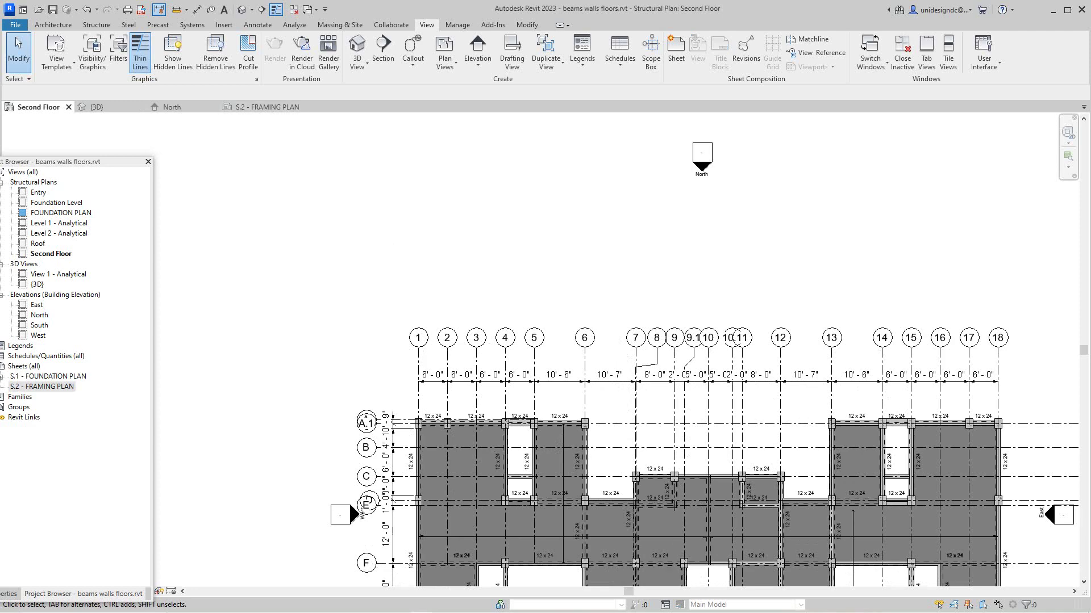
pyautogui.scroll(-3, 329, 117)
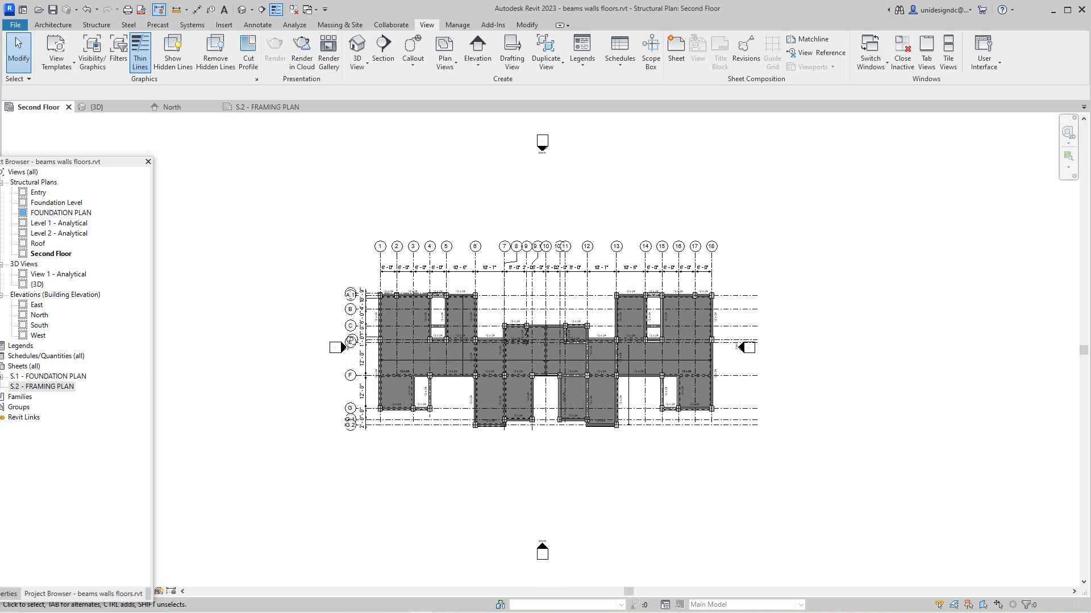
pyautogui.doubleClick(42, 386)
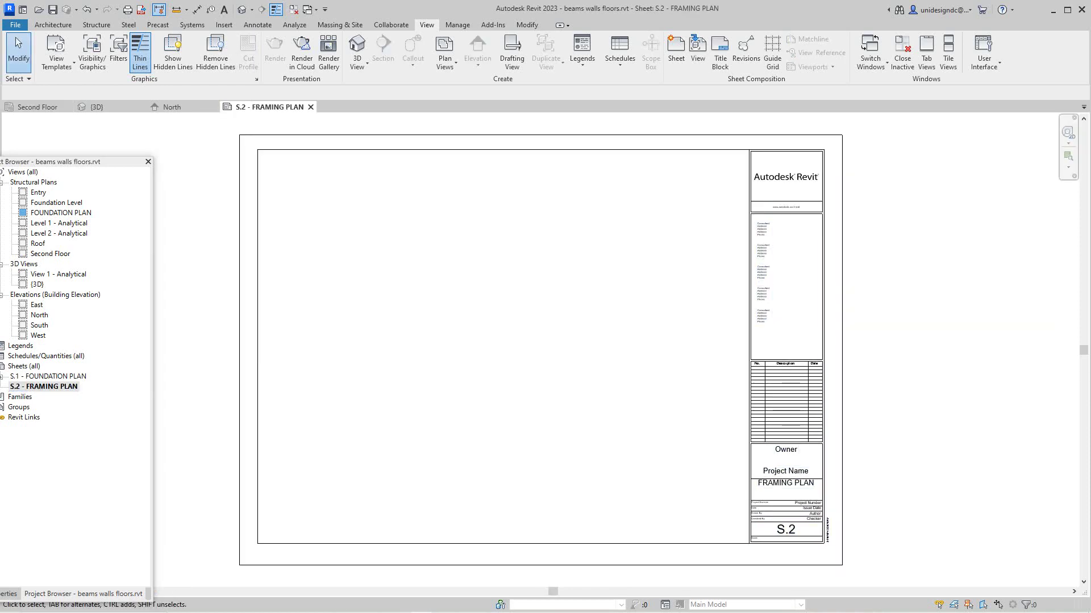
pyautogui.moveTo(50, 254); pyautogui.dragTo(413, 307)
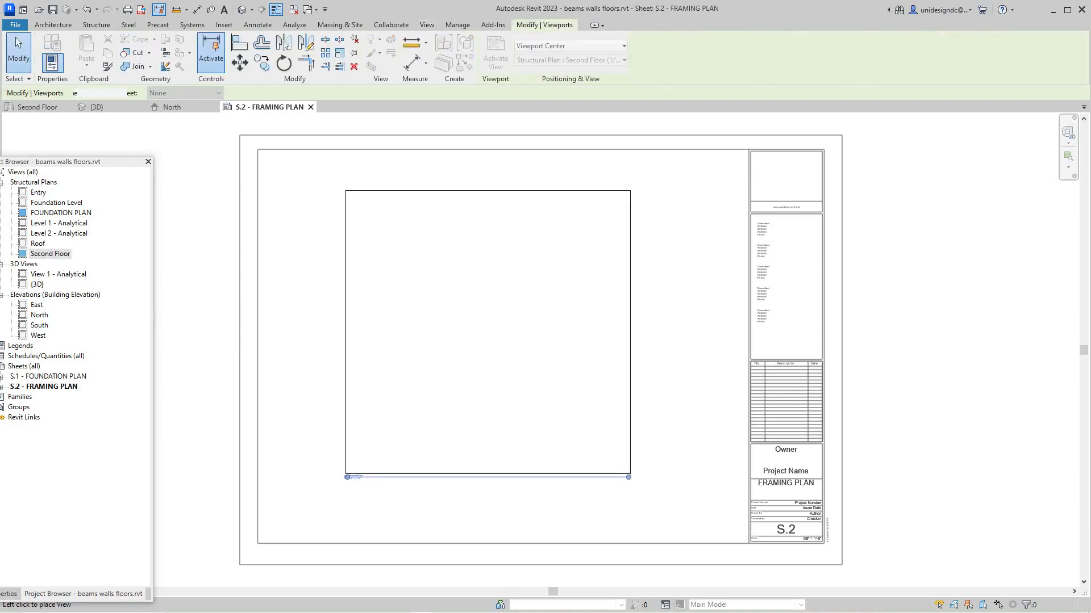
pyautogui.click(487, 333)
# Activate the Second Floor viewport on the sheet, set its view scale to 1/4" = 1'-0", and deactivate the view
pyautogui.scroll(2, 512, 354)
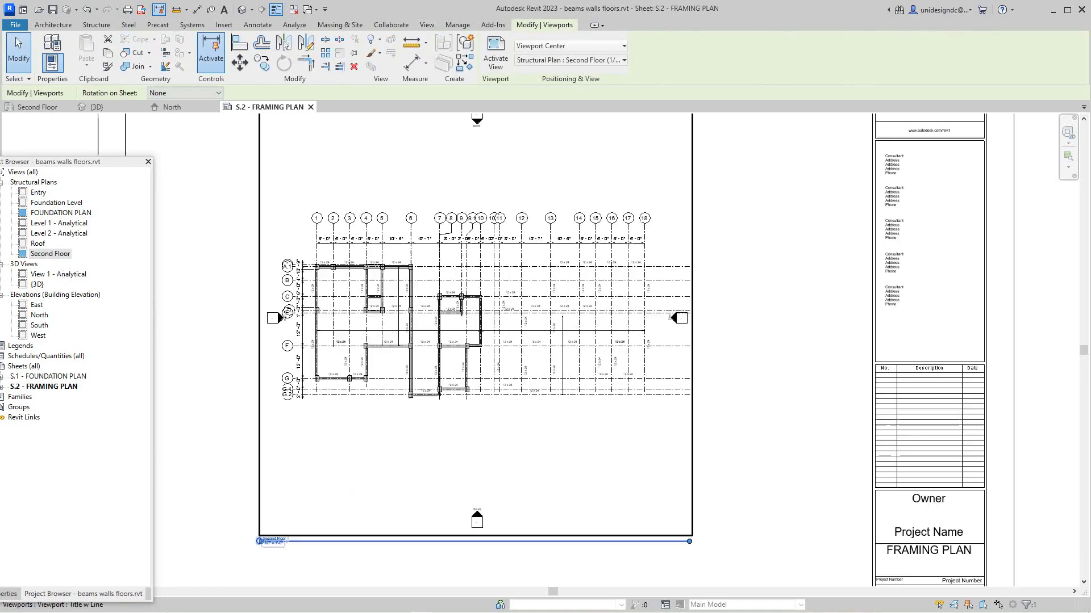
pyautogui.scroll(-2, 191, 480)
pyautogui.rightClick(319, 151)
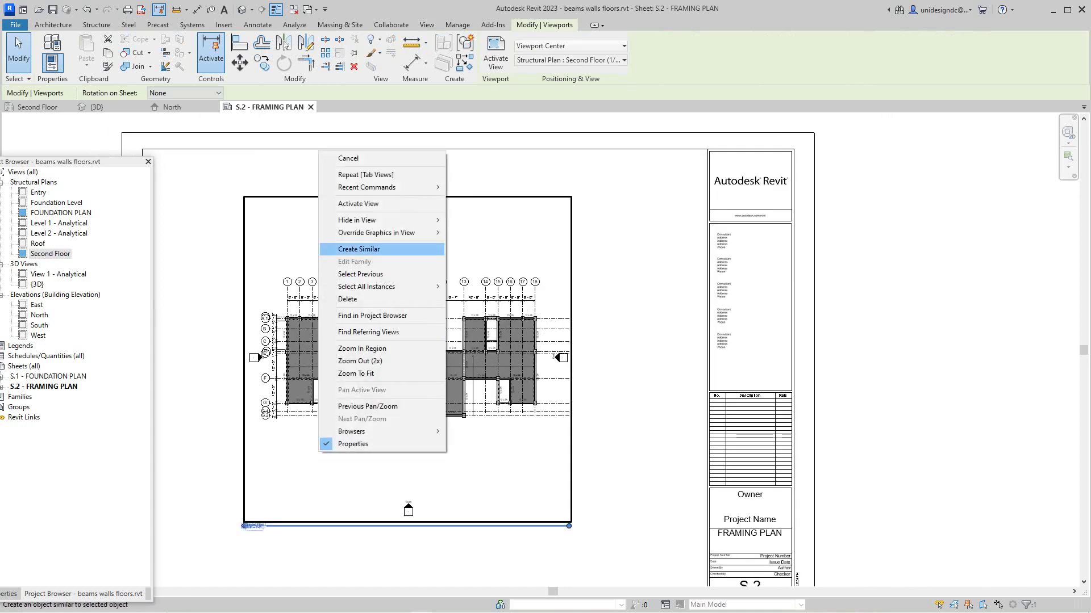
pyautogui.click(358, 203)
pyautogui.scroll(-3, 681, 163)
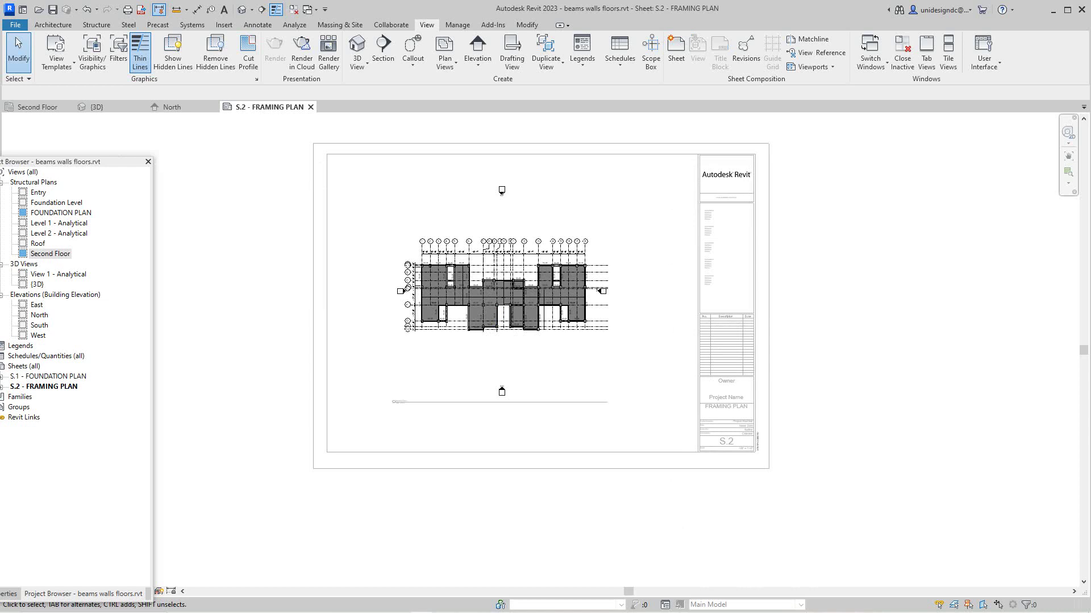
pyautogui.click(24, 591)
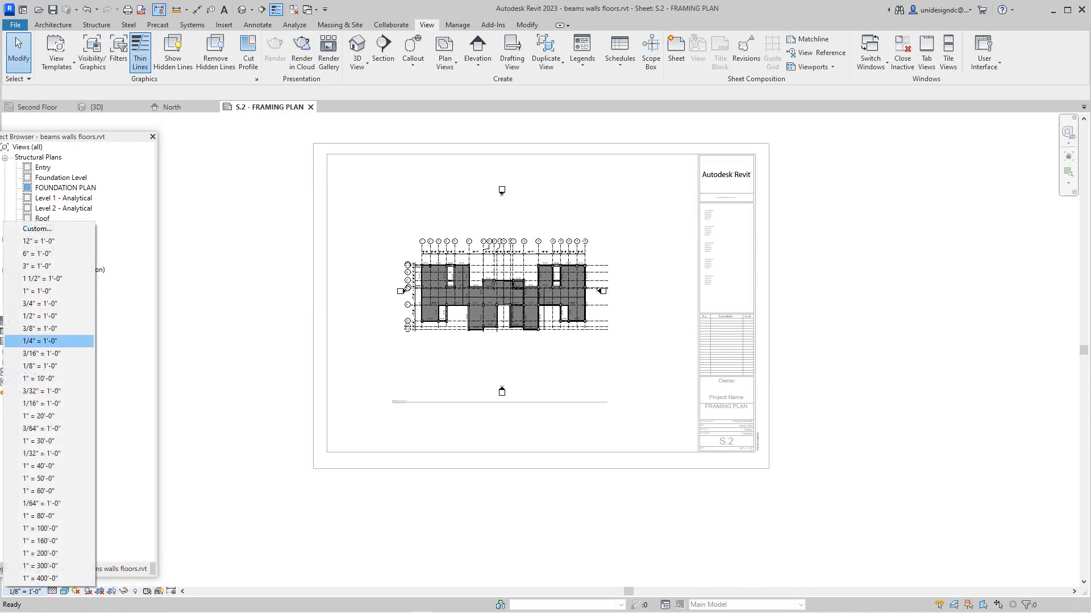
pyautogui.click(40, 342)
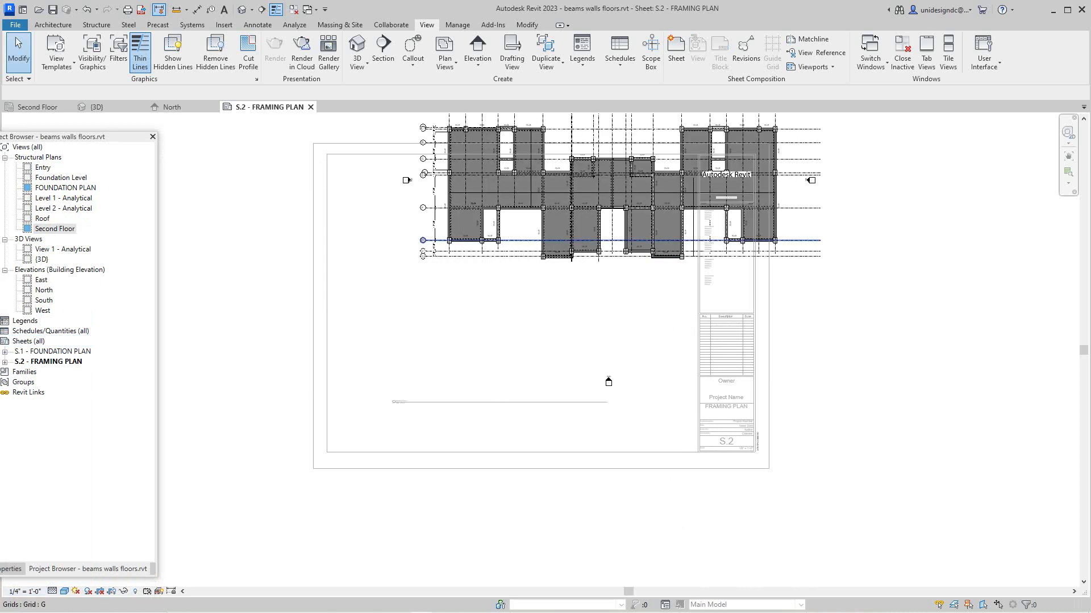
pyautogui.scroll(-3, 599, 342)
pyautogui.rightClick(954, 252)
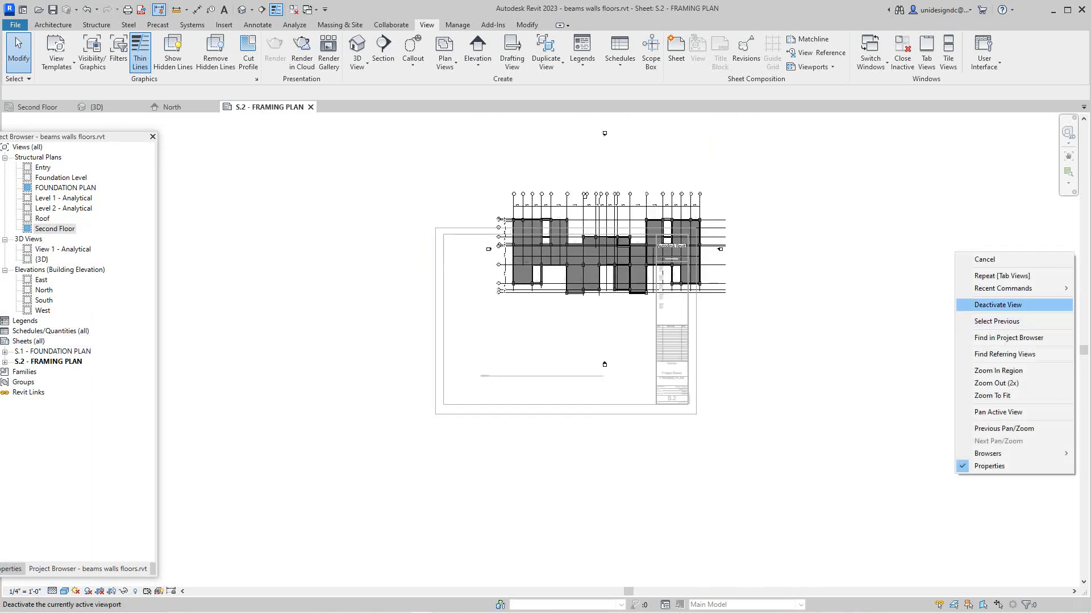
pyautogui.click(997, 305)
# Move the enlarged Second Floor viewport so the plan sits within the sheet border beside the title block, and clear the selection
pyautogui.moveTo(614, 284); pyautogui.dragTo(563, 355)
pyautogui.scroll(3, 606, 345)
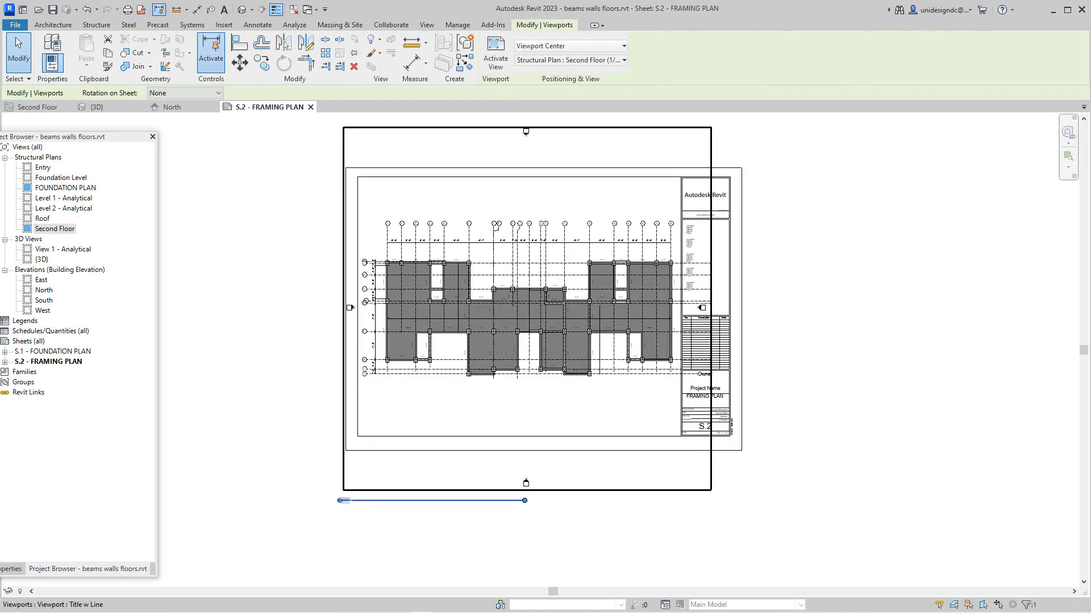
pyautogui.click(849, 352)
pyautogui.scroll(-1, 849, 352)
pyautogui.scroll(2, 601, 360)
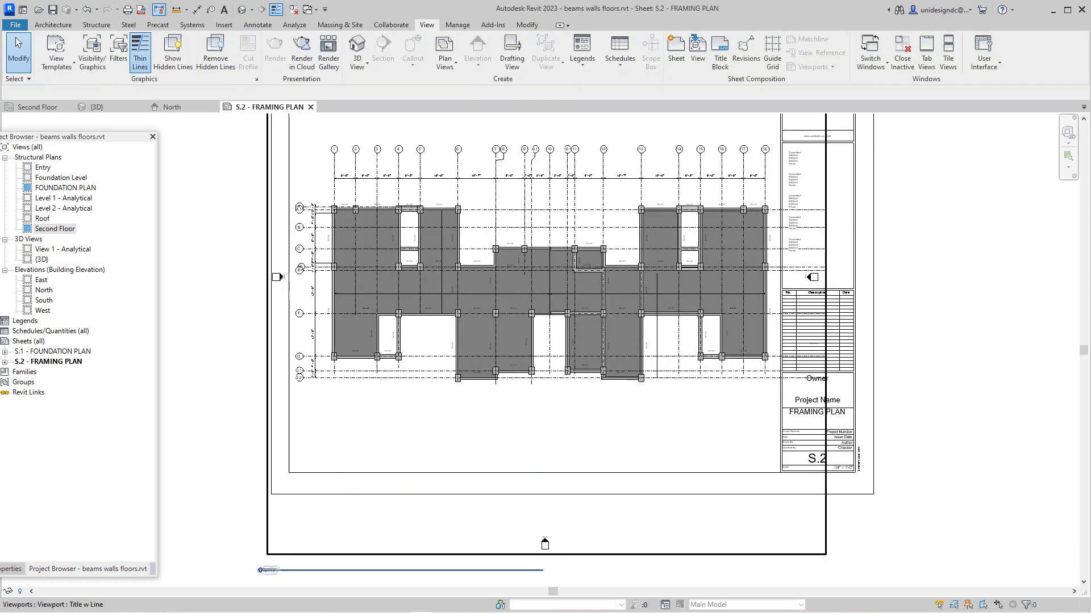
pyautogui.scroll(-1, 552, 383)
# Select the Second Floor viewport on sheet S.2, activate its view, and deactivate it again
pyautogui.click(552, 380)
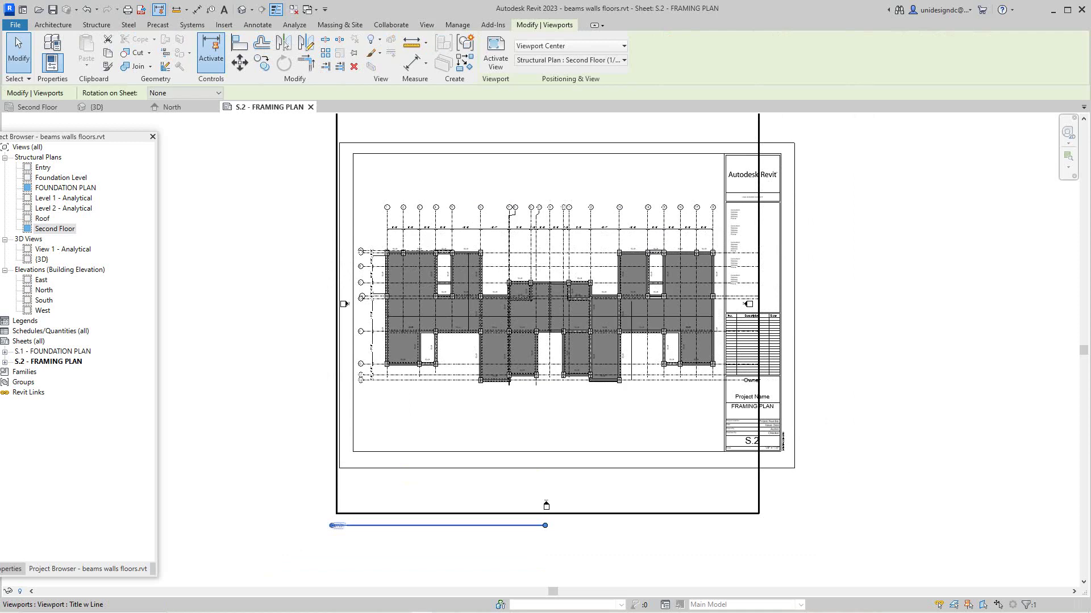
pyautogui.scroll(-2, 545, 445)
pyautogui.scroll(3, 616, 366)
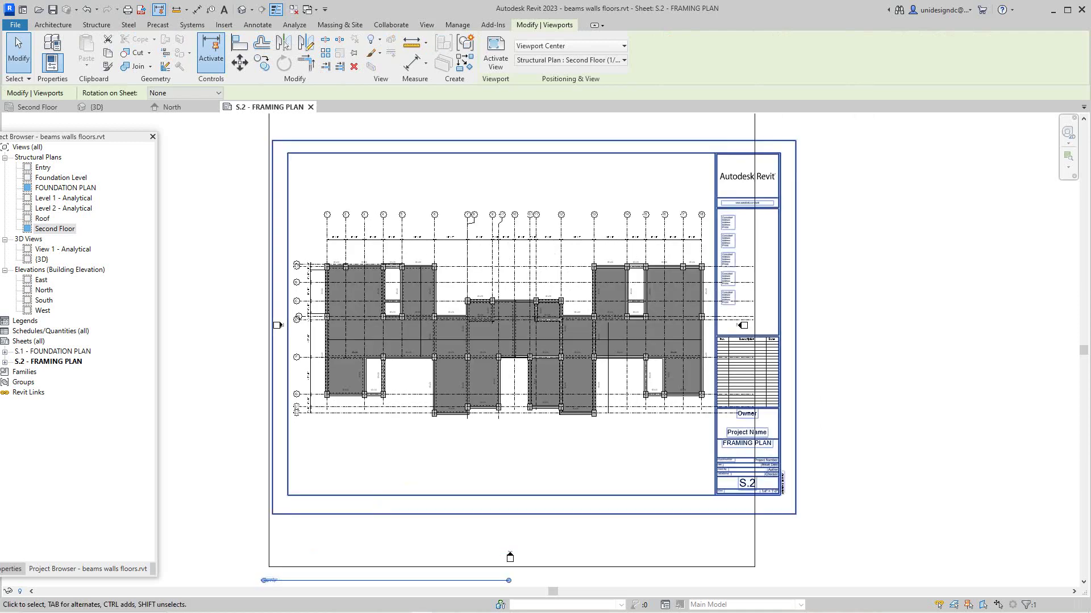
pyautogui.scroll(3, 780, 453)
pyautogui.scroll(-5, 543, 384)
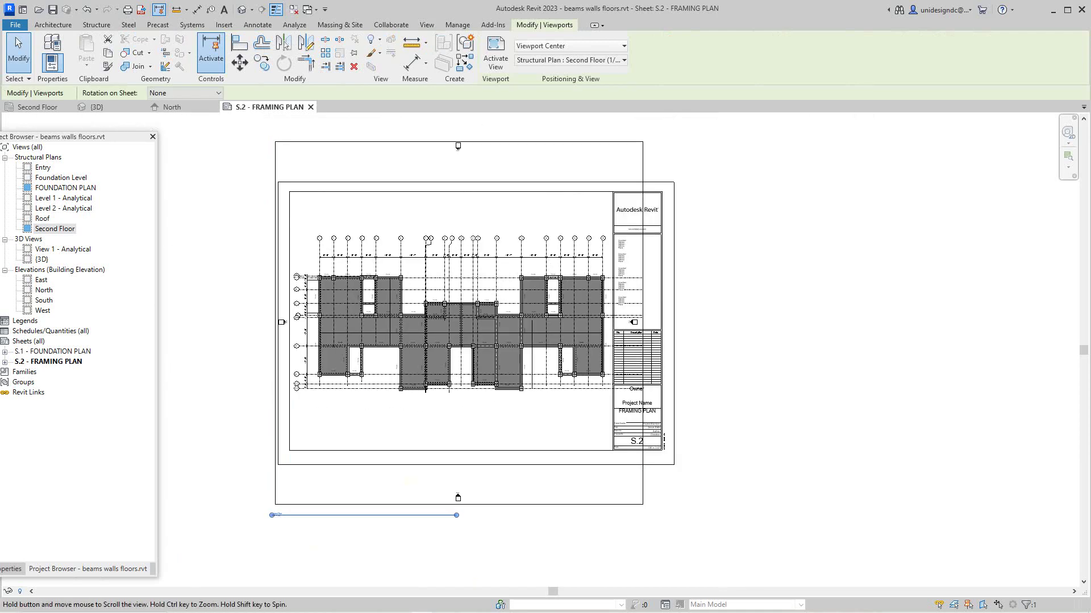
pyautogui.scroll(1, 850, 307)
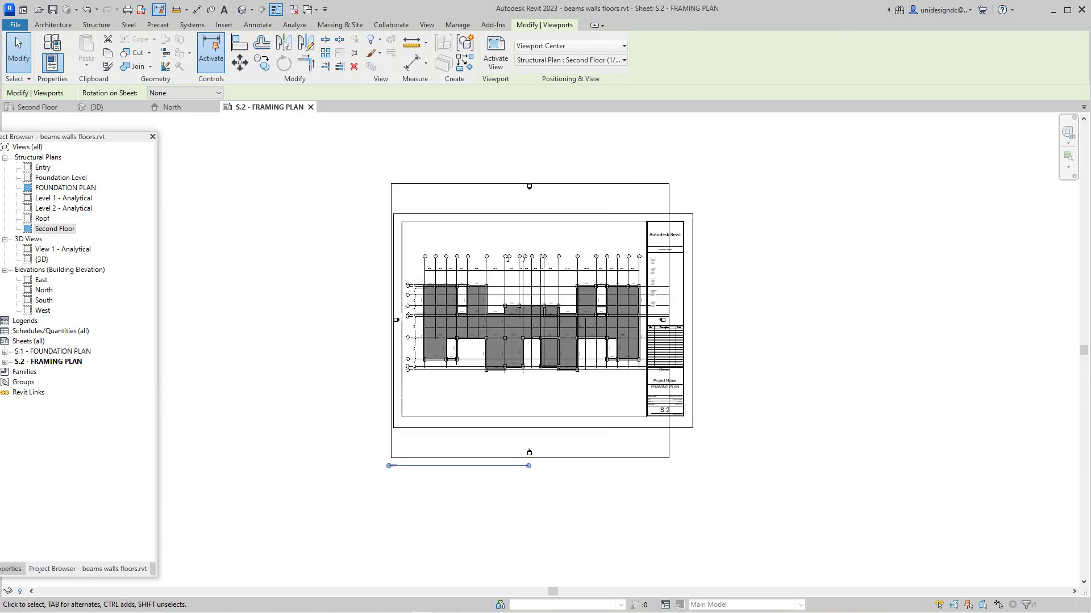
pyautogui.scroll(2, 541, 350)
pyautogui.rightClick(776, 348)
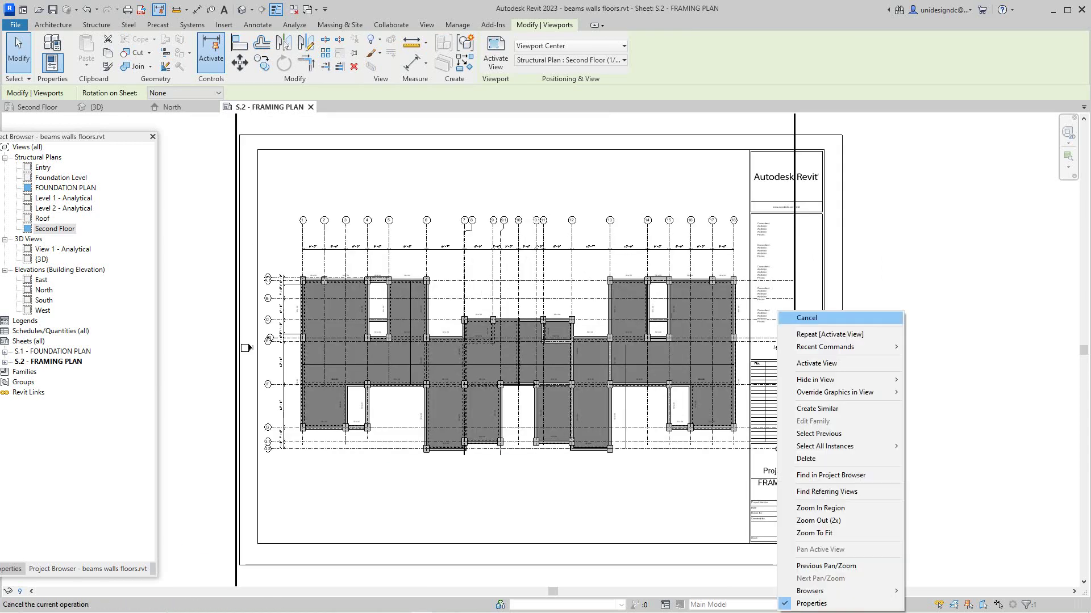
pyautogui.click(816, 363)
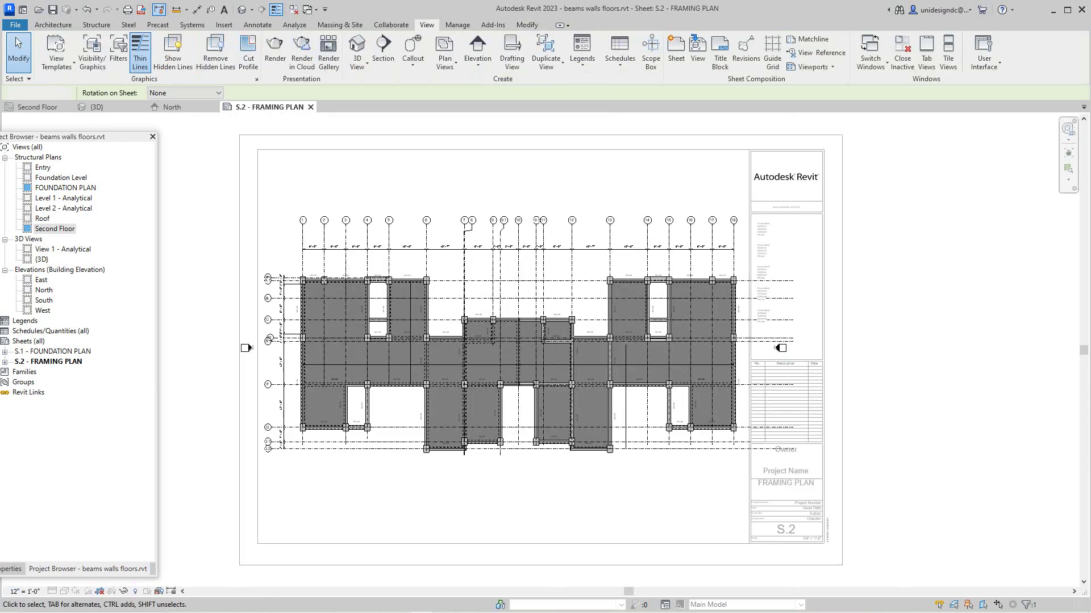
pyautogui.scroll(-2, 886, 319)
pyautogui.middleClick(887, 320)
pyautogui.middleClick(887, 319)
pyautogui.rightClick(887, 319)
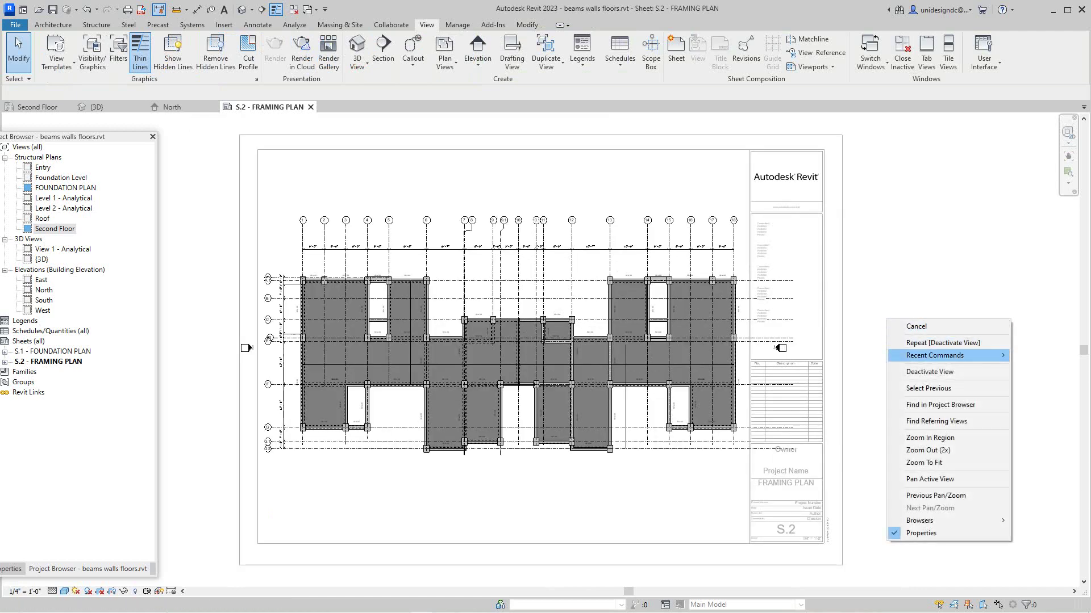
pyautogui.click(928, 371)
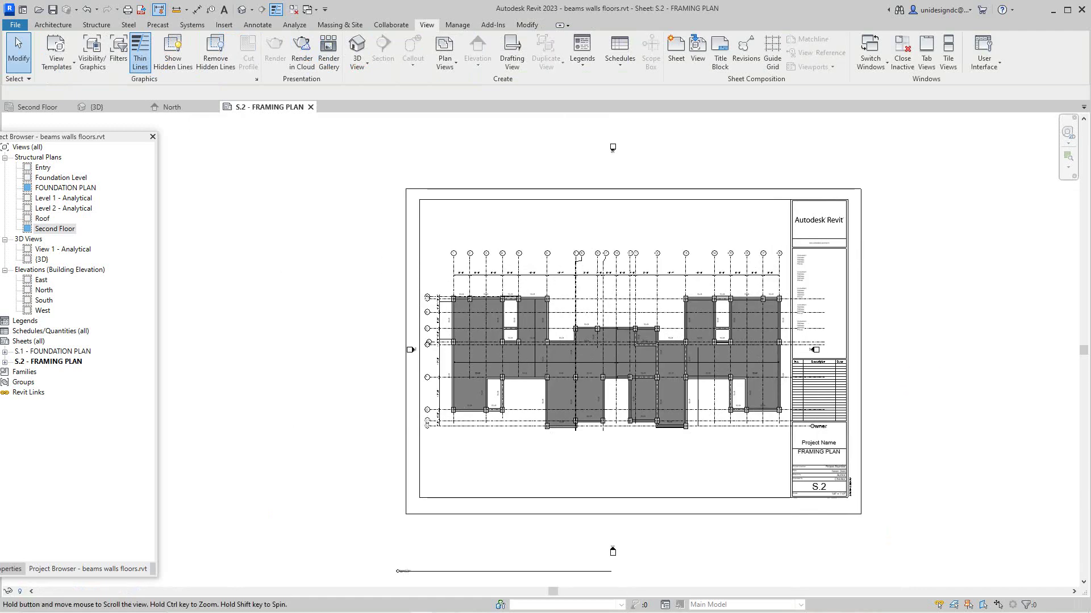
# Inspect the beams, slabs and grid labels of the Second Floor plan placed on sheet S.2
pyautogui.scroll(4, 606, 332)
pyautogui.scroll(2, 450, 319)
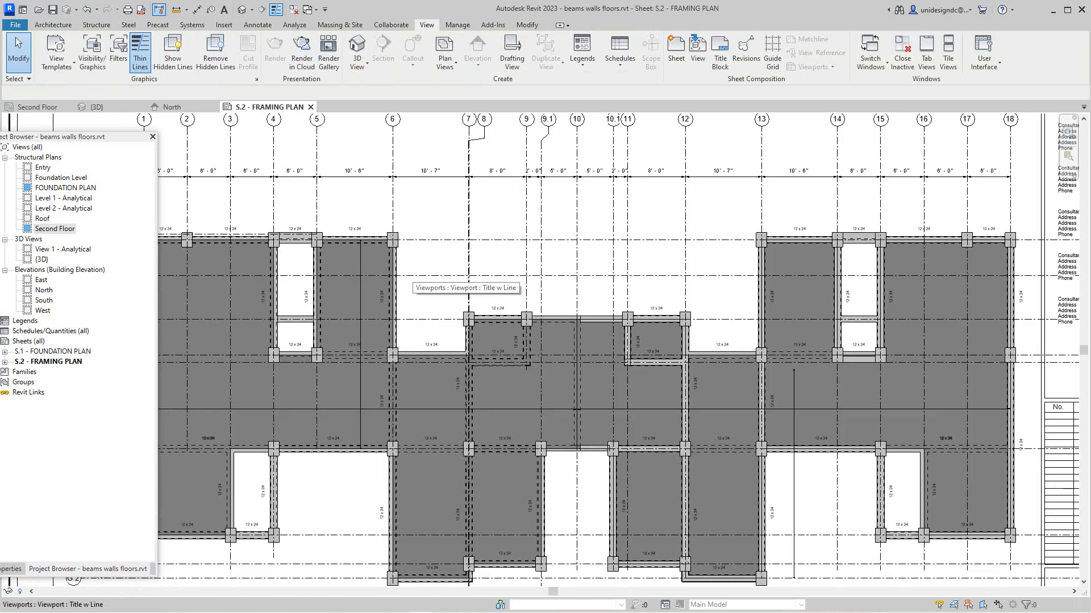
pyautogui.scroll(-3, 409, 237)
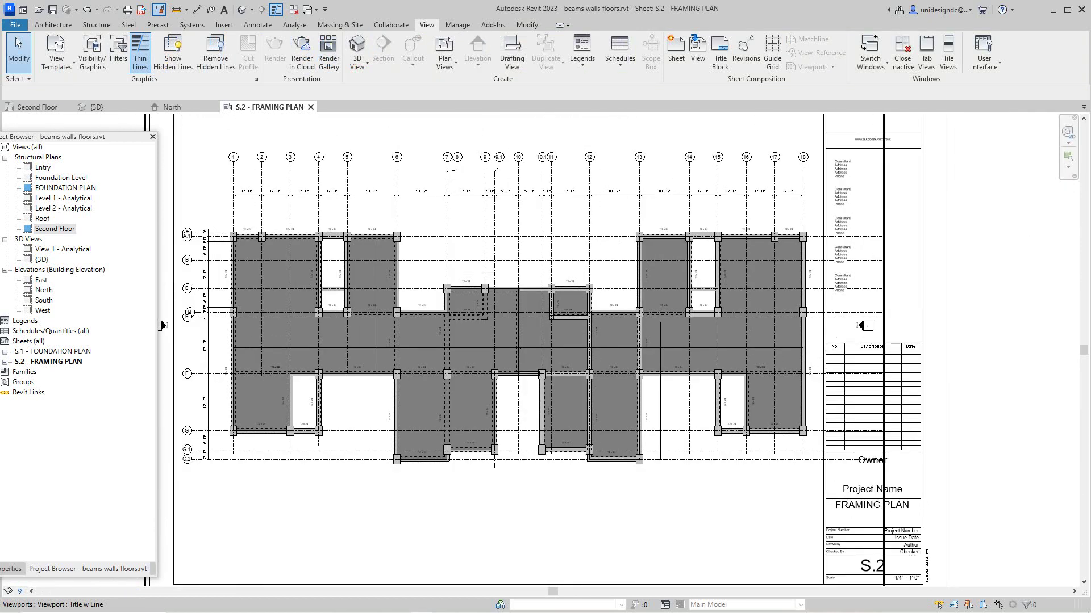
pyautogui.scroll(3, 572, 406)
pyautogui.scroll(-1, 572, 406)
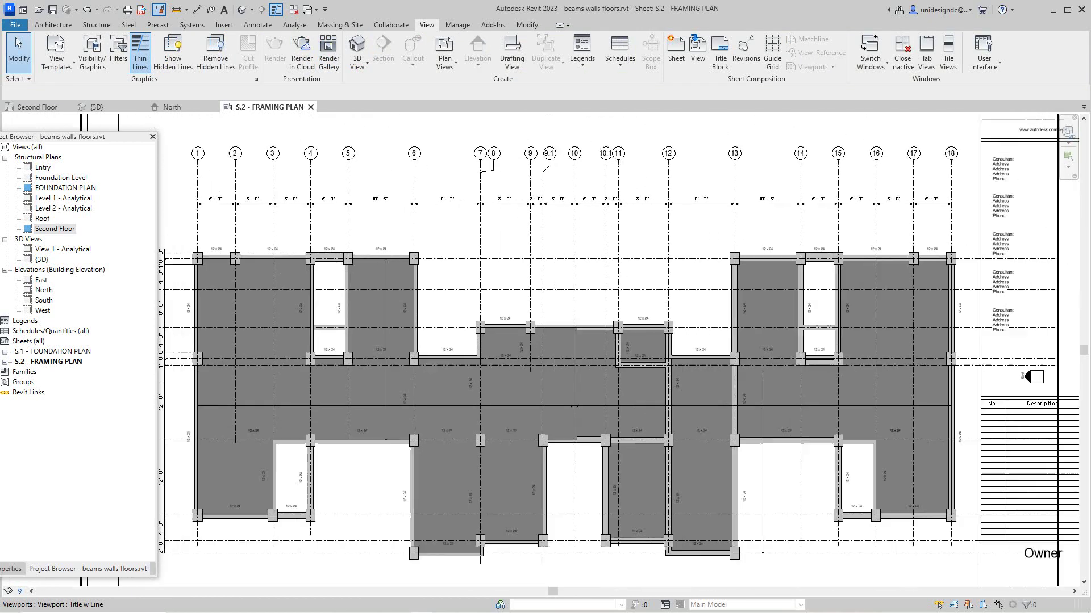
pyautogui.scroll(-3, 572, 406)
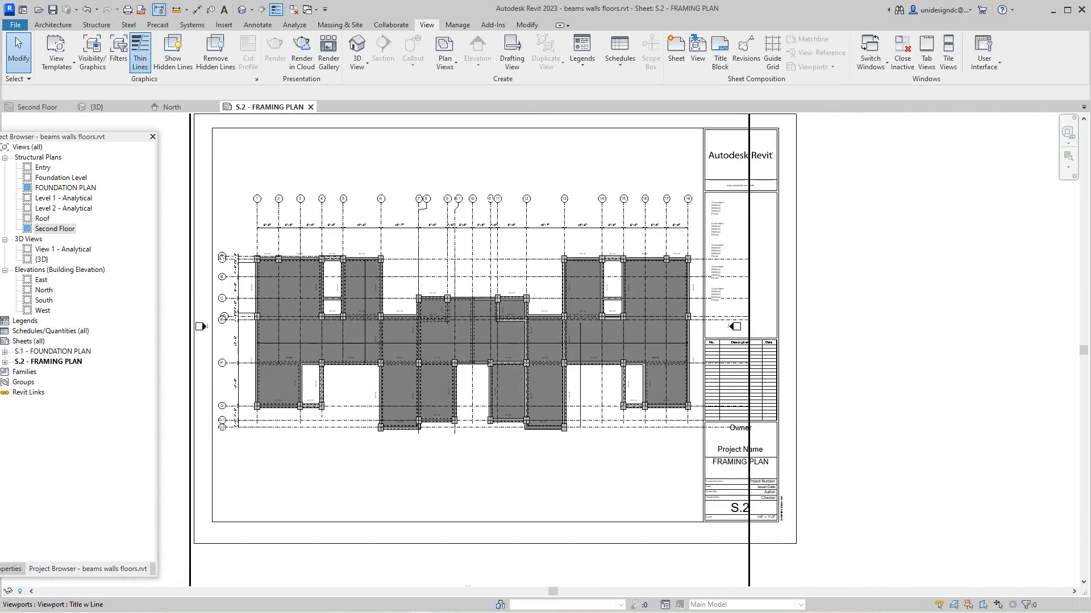
# Compare the plan layouts on sheets S.1 - FOUNDATION PLAN and S.2 - FRAMING PLAN, ending with the whole S.2 sheet in view
pyautogui.scroll(-1, 475, 555)
pyautogui.scroll(1, 482, 531)
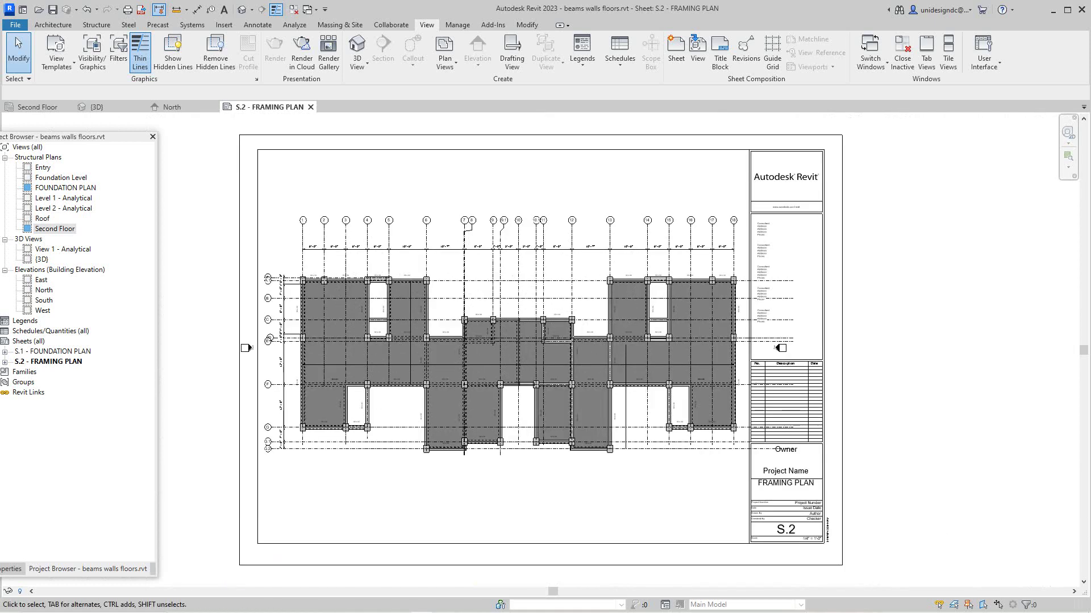
pyautogui.scroll(-1, 545, 341)
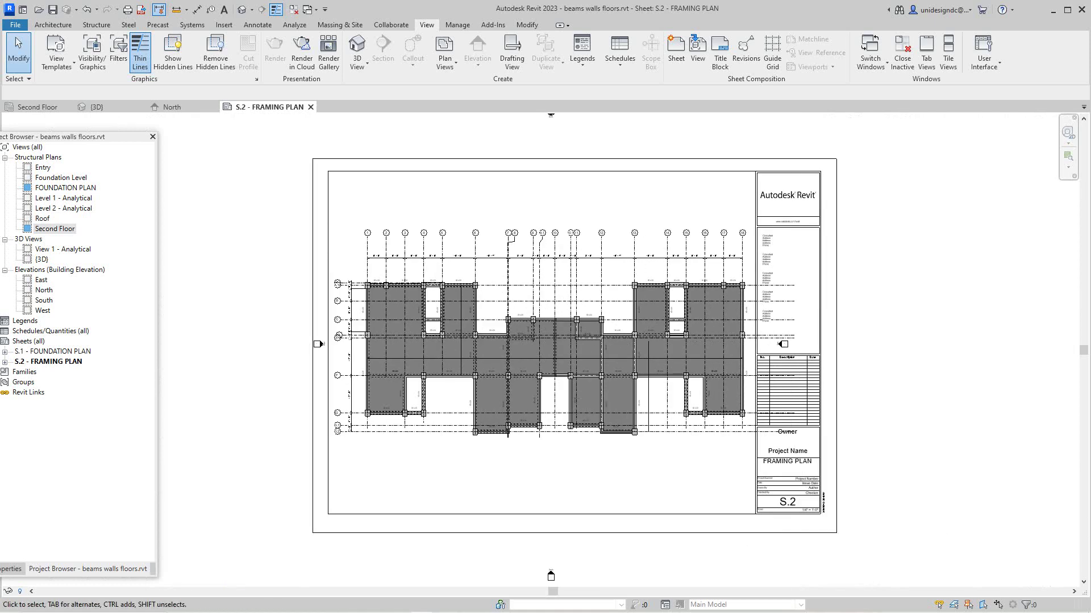
pyautogui.click(53, 352)
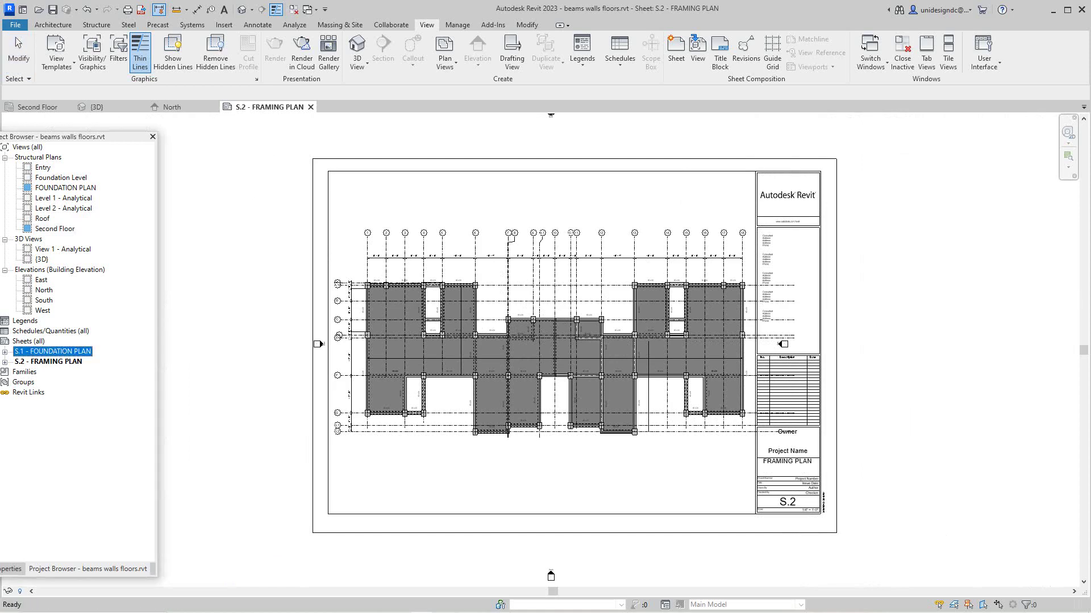
pyautogui.doubleClick(52, 351)
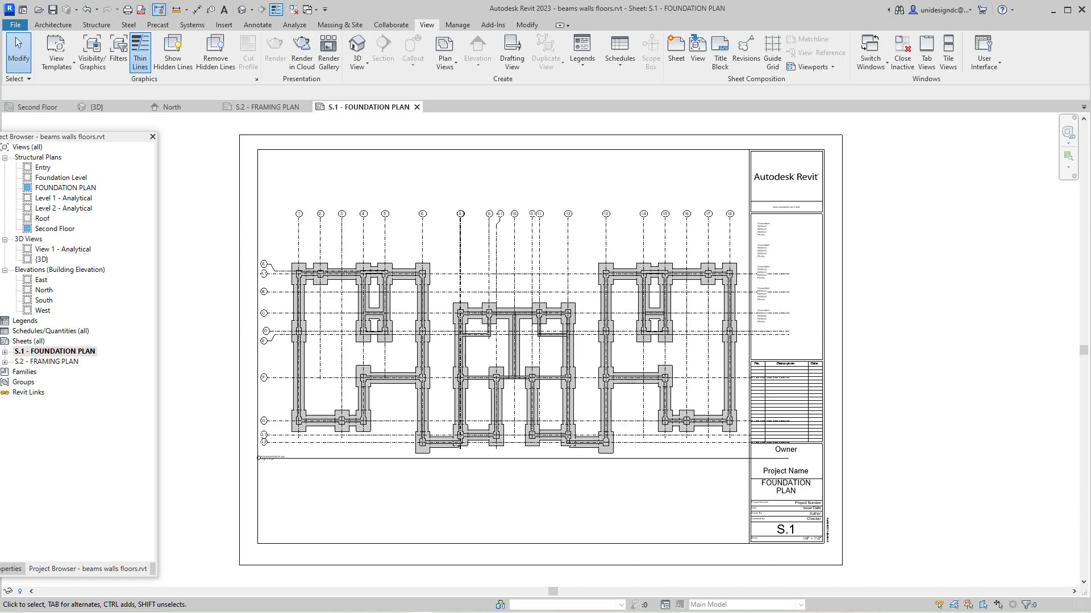
pyautogui.doubleClick(48, 362)
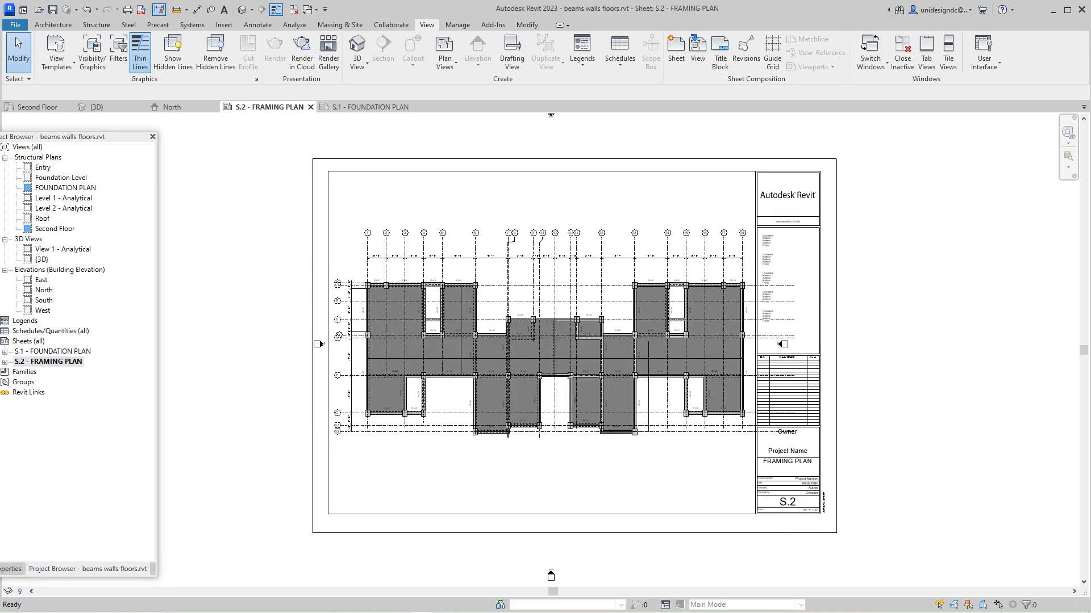
pyautogui.scroll(-3, 806, 394)
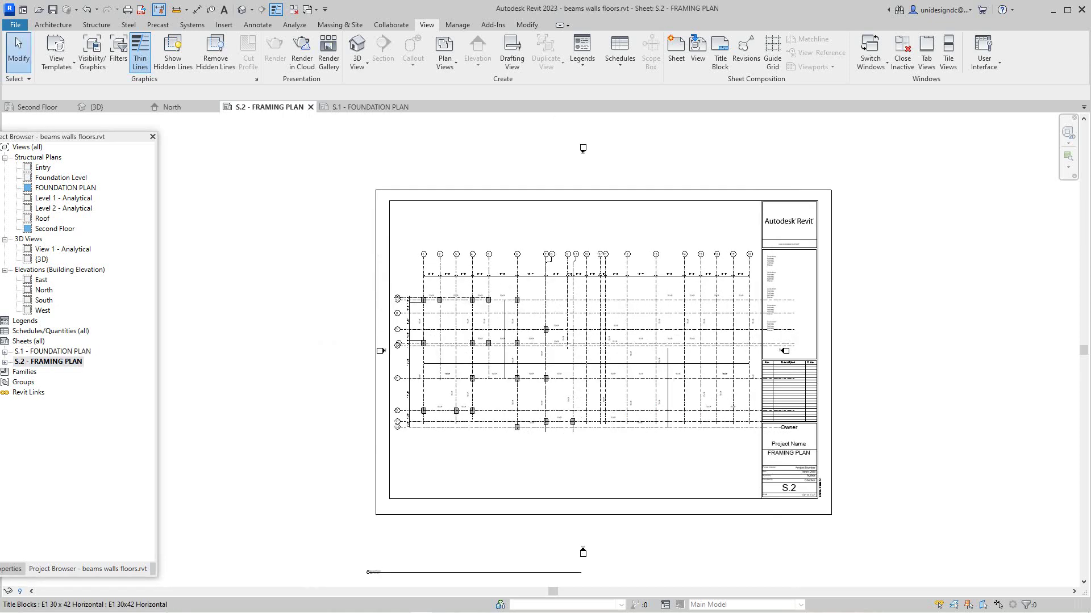
pyautogui.scroll(3, 805, 372)
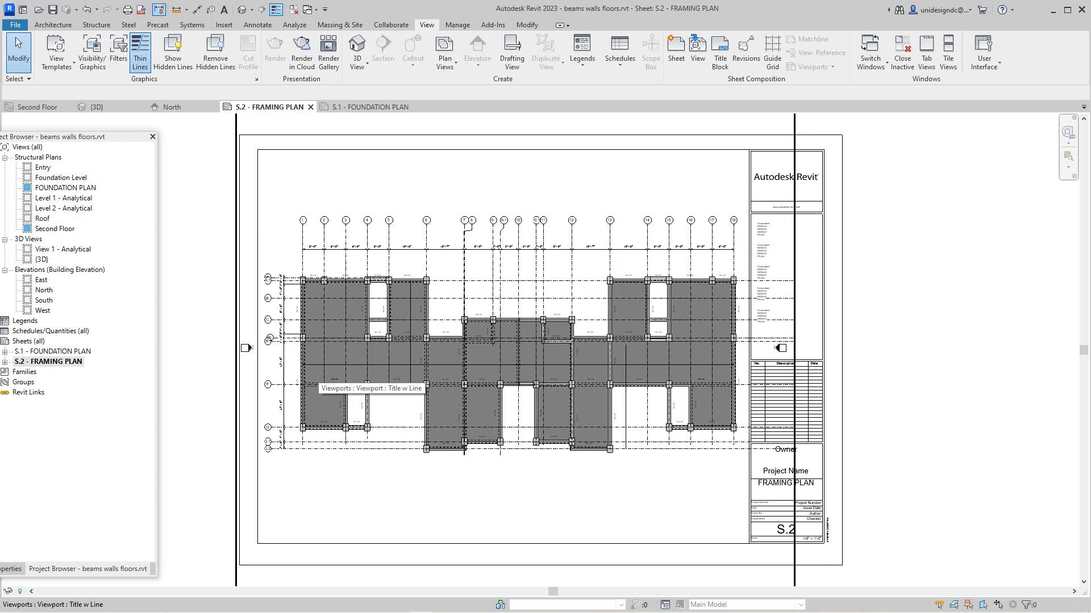
pyautogui.scroll(4, 455, 273)
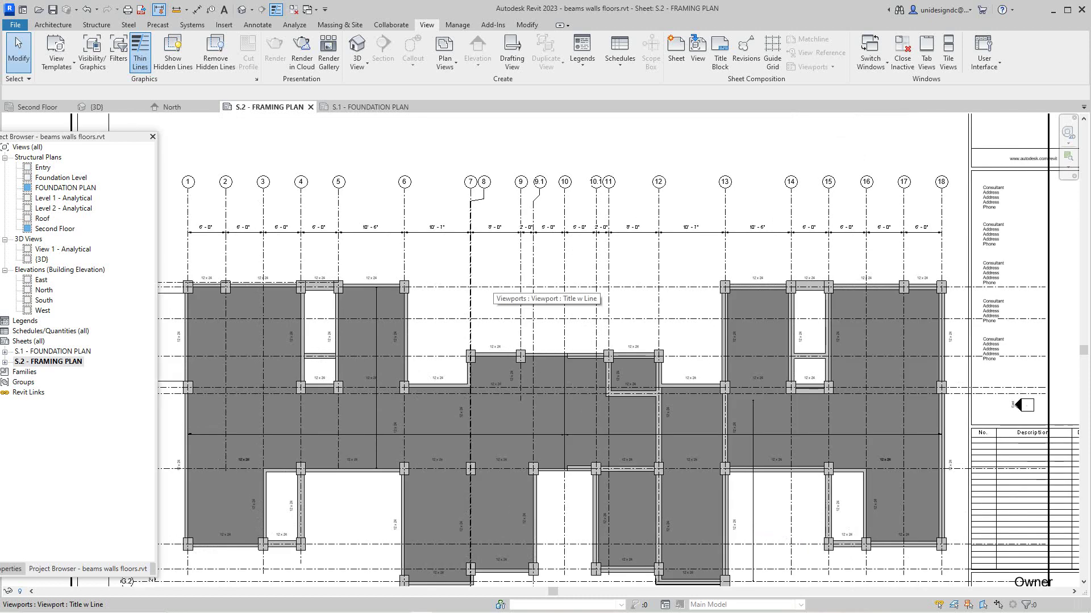
pyautogui.scroll(-4, 492, 284)
pyautogui.press('z')
pyautogui.press('e')
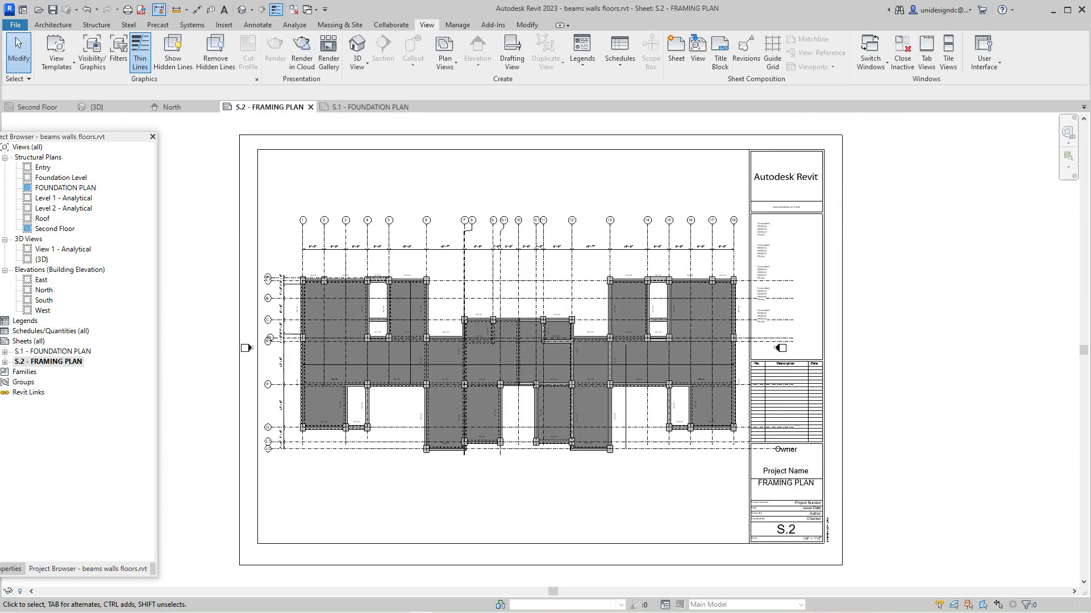
# Tile all open views side by side and fit each view's contents to its window
pyautogui.press('w')
pyautogui.press('t')
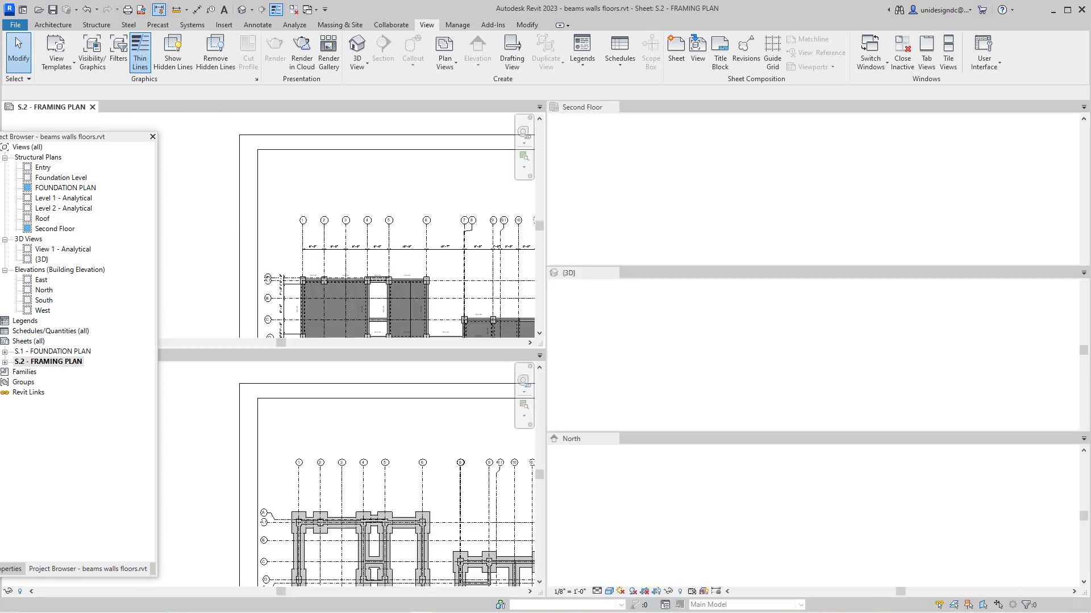
pyautogui.press('z')
pyautogui.press('a')
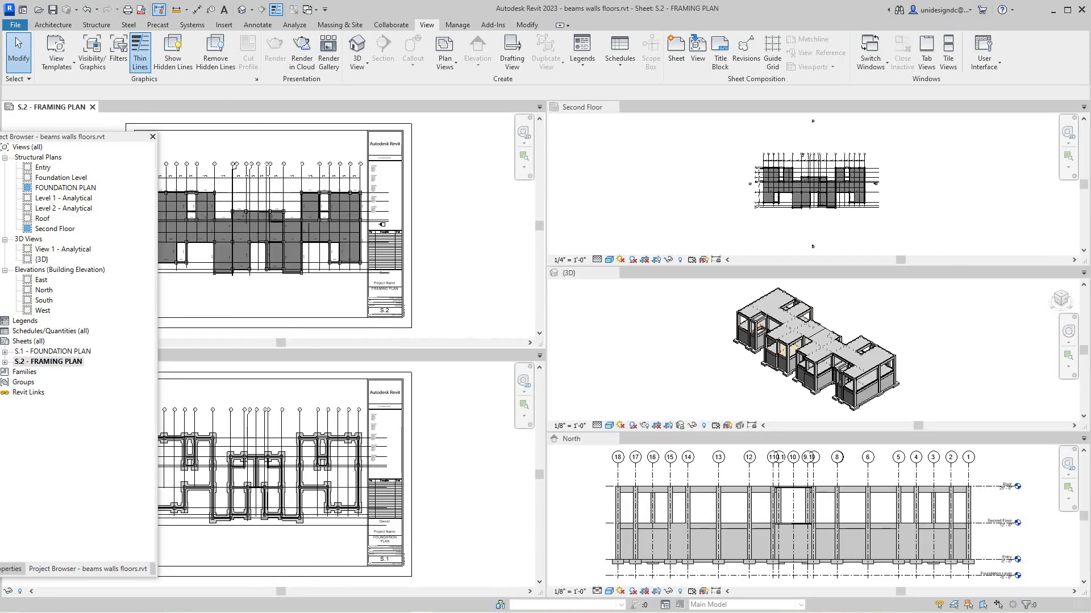
pyautogui.scroll(-3, 468, 257)
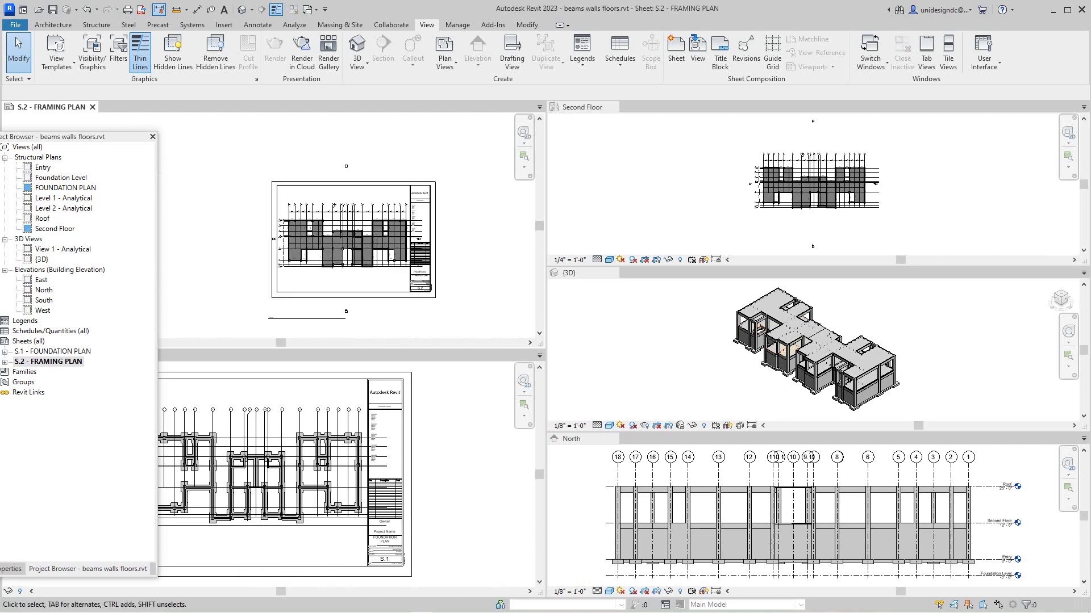
pyautogui.scroll(-1, 589, 229)
pyautogui.scroll(-3, 469, 389)
pyautogui.click(469, 389)
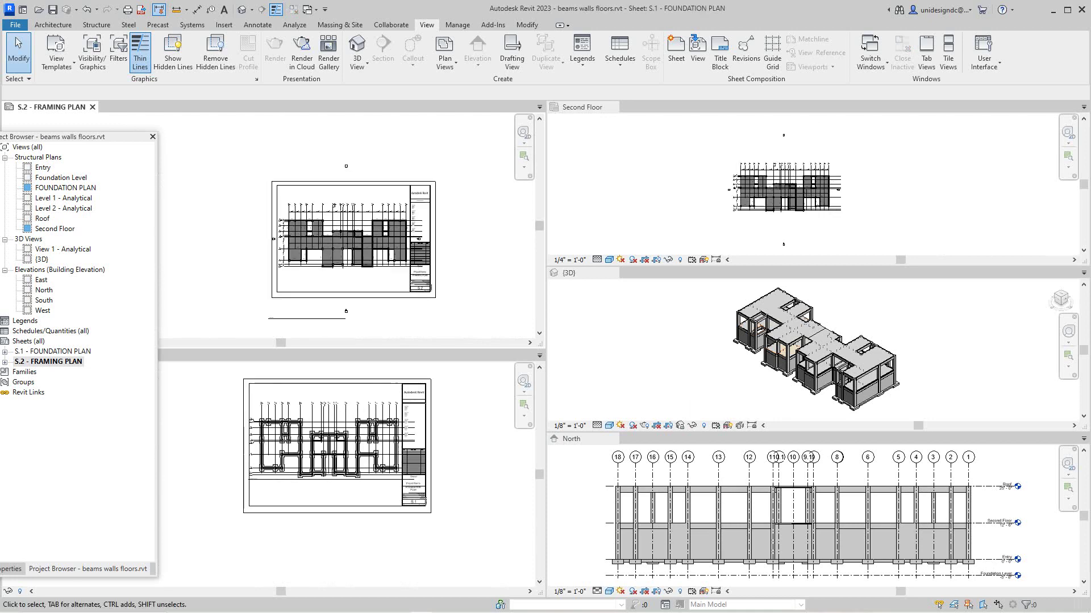
pyautogui.press('z')
pyautogui.press('a')
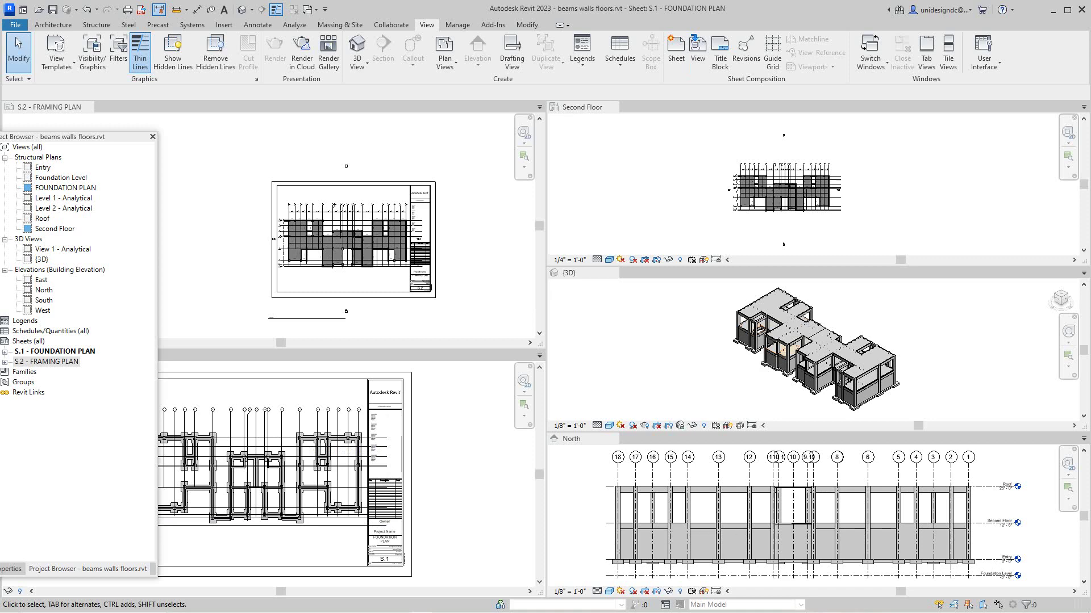
# Examine the title block and plan placement on sheet S.2 within the tiled layout
pyautogui.scroll(5, 403, 250)
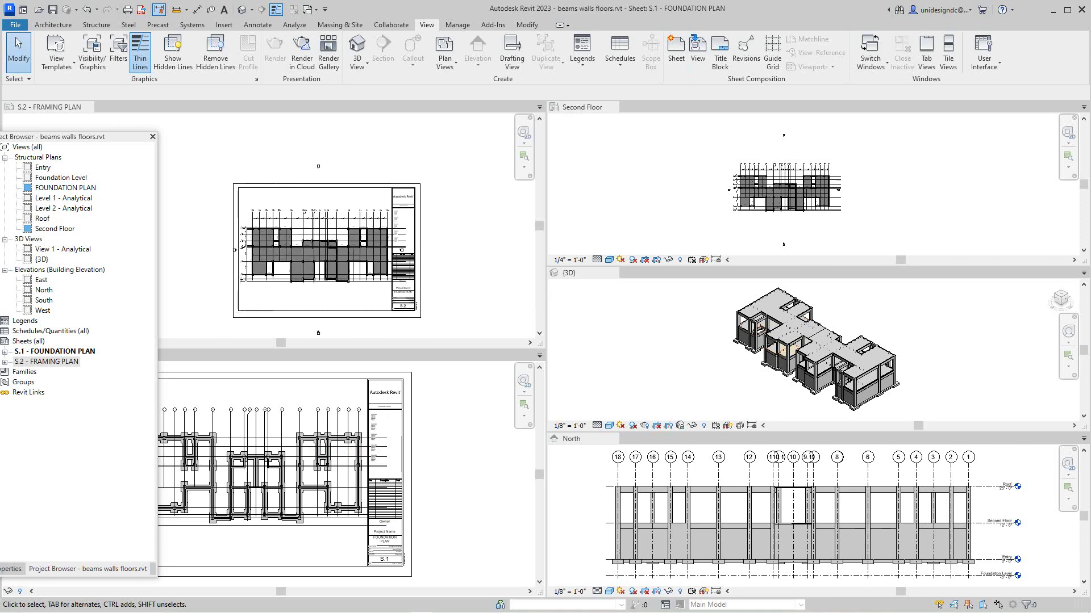
pyautogui.scroll(-3, 343, 242)
pyautogui.scroll(1, 350, 273)
pyautogui.scroll(5, 379, 310)
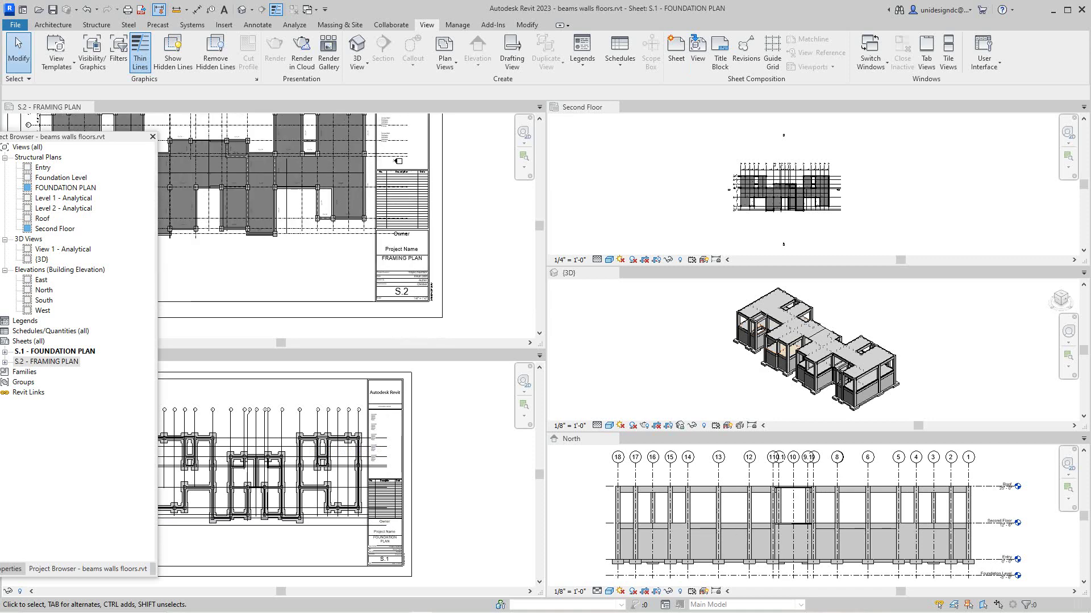
pyautogui.scroll(-4, 396, 290)
pyautogui.middleClick(395, 288)
pyautogui.middleClick(395, 288)
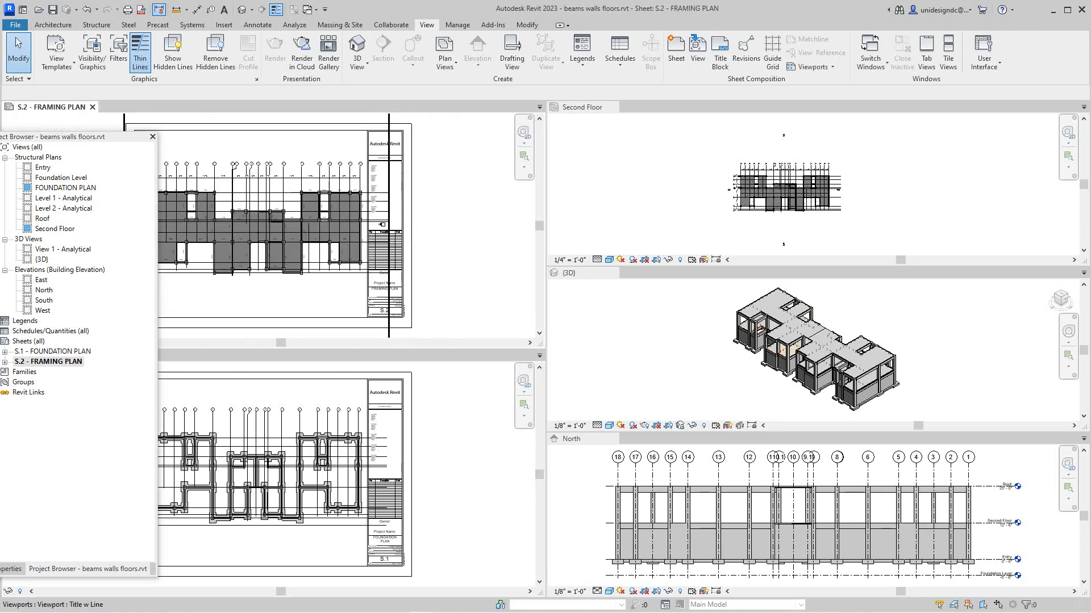
pyautogui.scroll(-2, 430, 255)
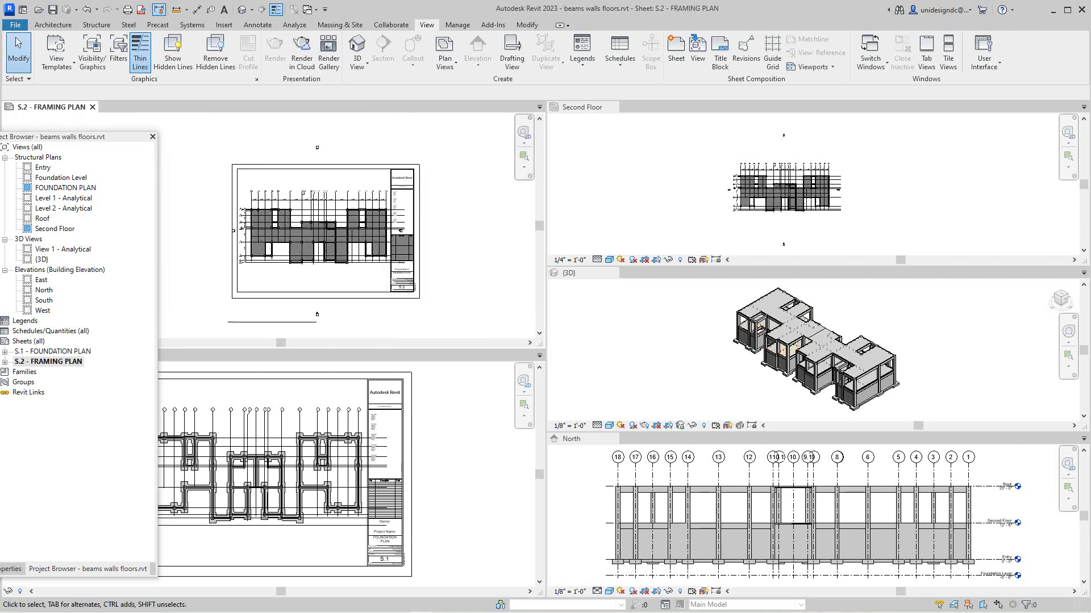
pyautogui.middleClick(430, 255)
pyautogui.middleClick(430, 256)
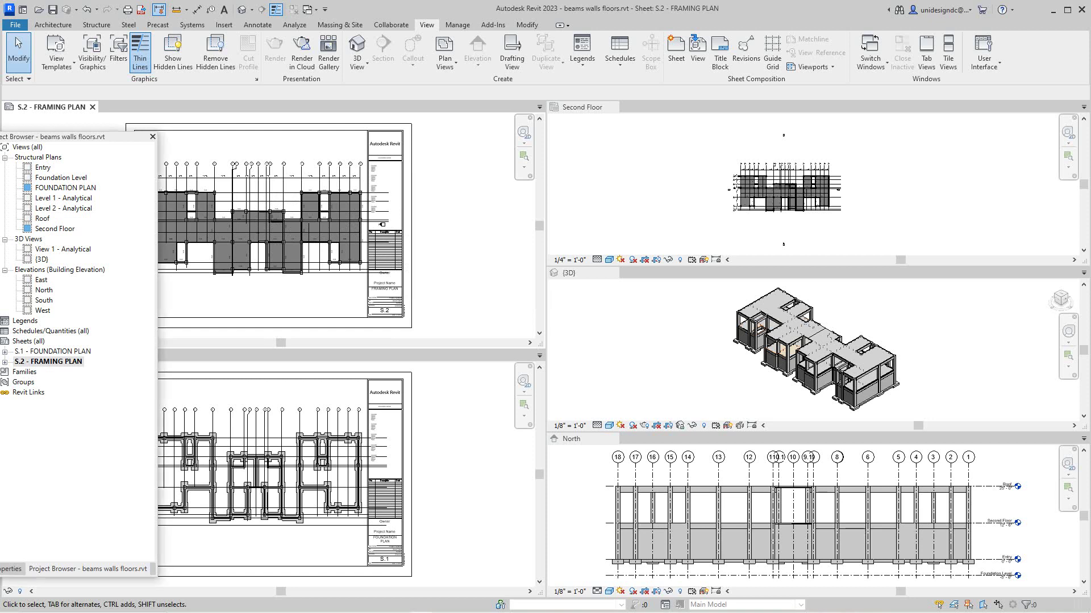
# Reposition the Project Browser so its full view and sheet tree is readable
pyautogui.moveTo(70, 139); pyautogui.dragTo(55, 149)
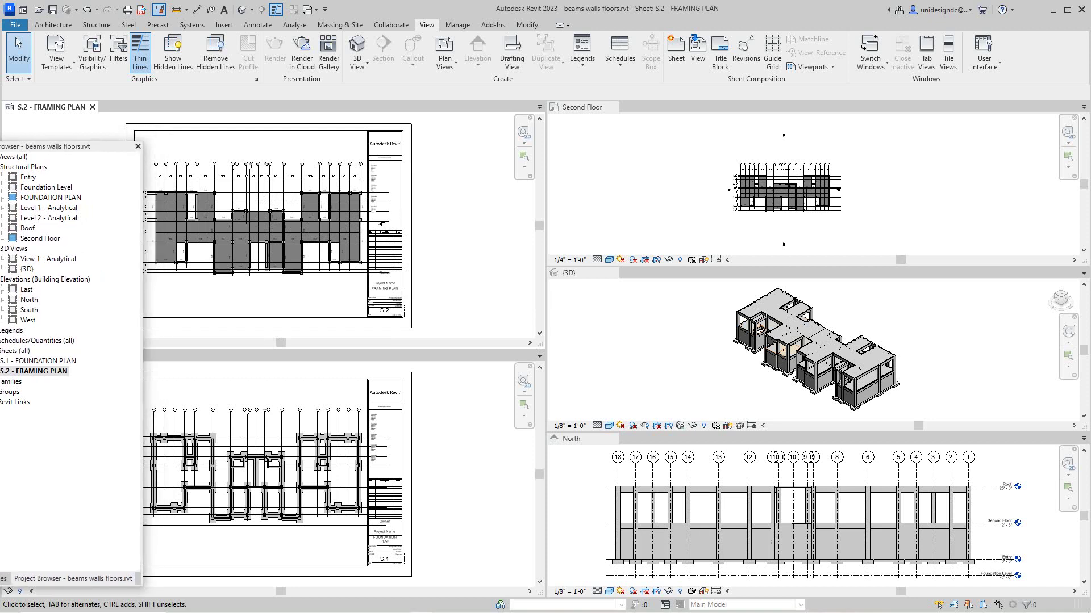
pyautogui.scroll(-1, 300, 206)
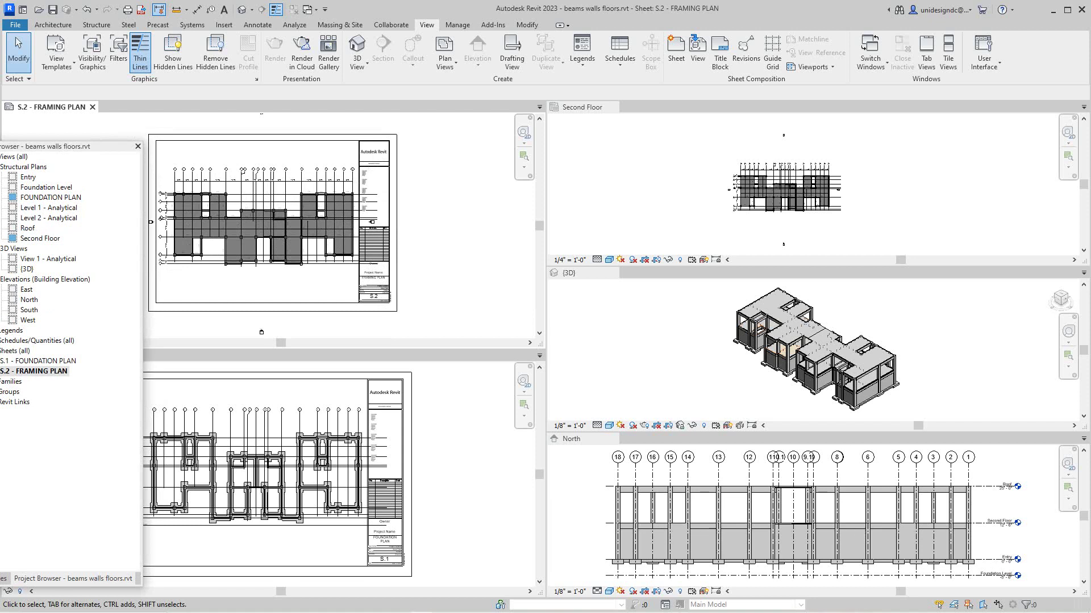
pyautogui.moveTo(98, 147); pyautogui.dragTo(150, 125)
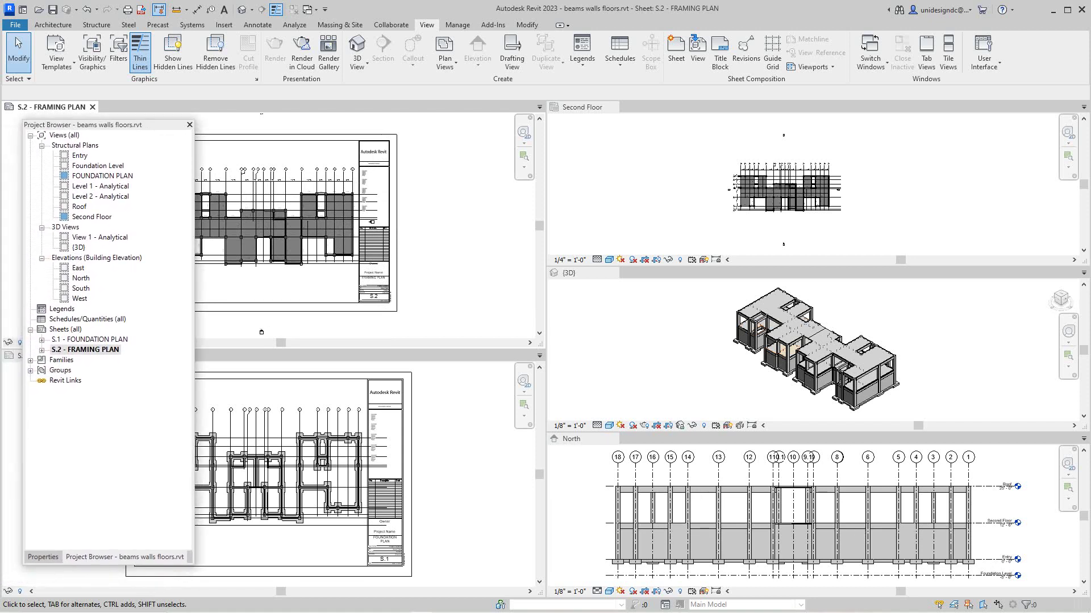
# Expand sheet S.2 - FRAMING PLAN in the Project Browser and open its Structural Plan: Second Floor view
pyautogui.click(42, 350)
pyautogui.click(115, 360)
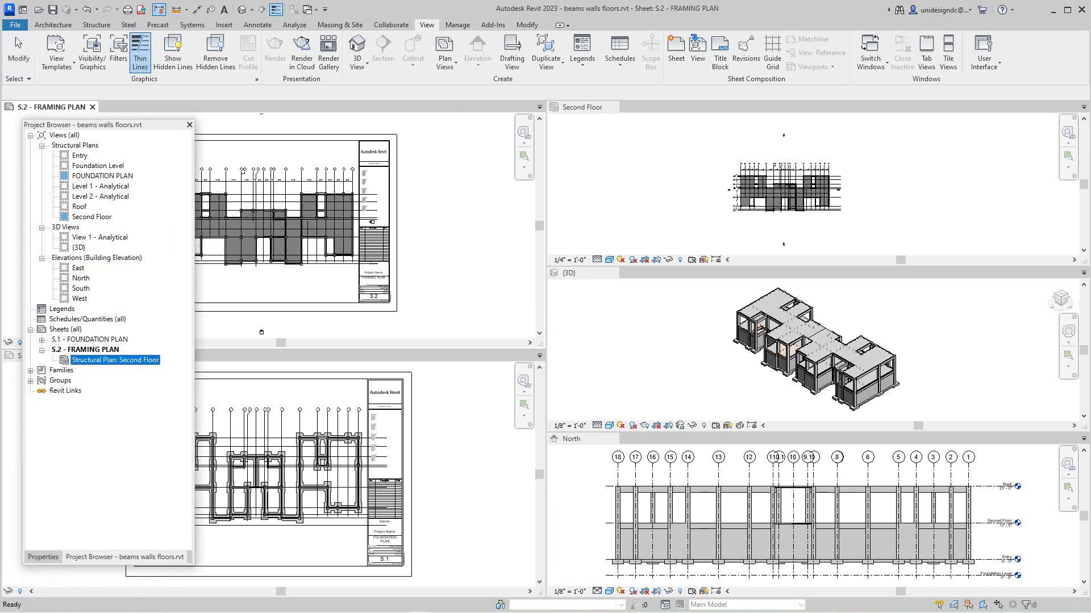
pyautogui.press('F2')
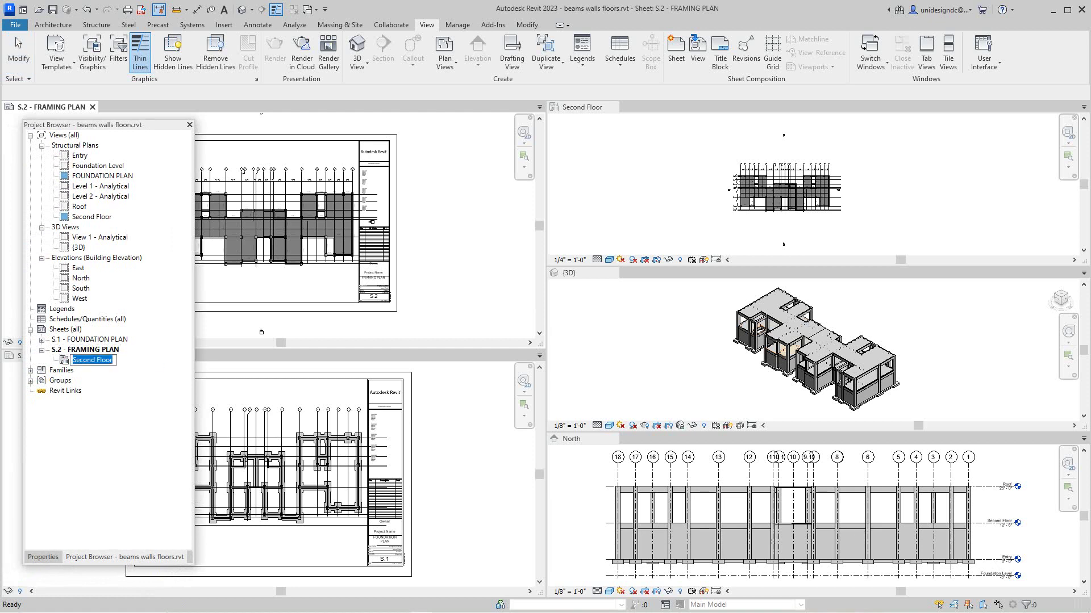
pyautogui.press('Escape')
pyautogui.press('Return')
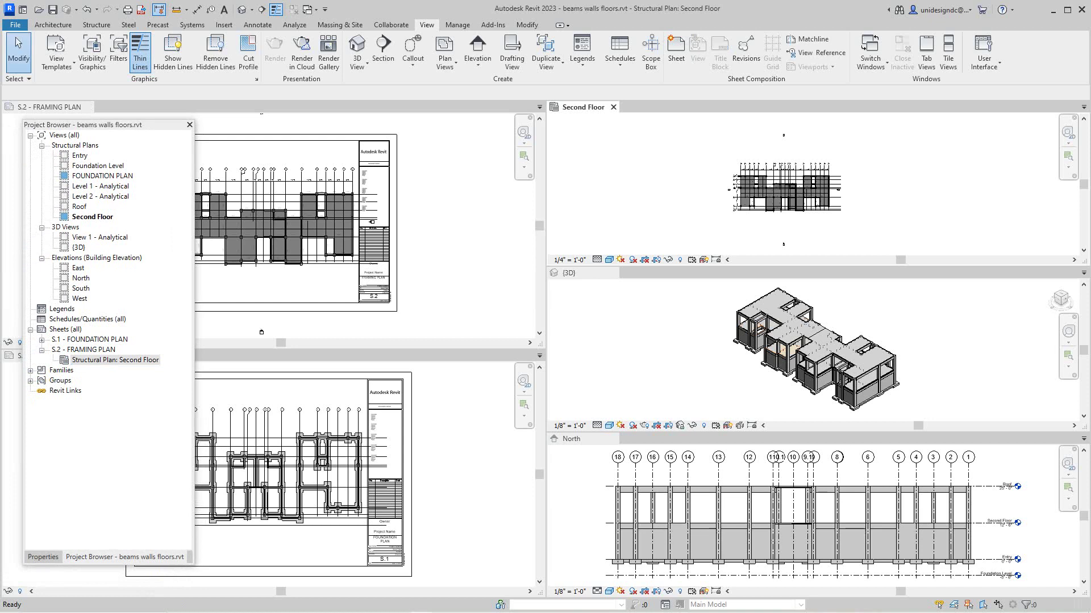
pyautogui.click(116, 360)
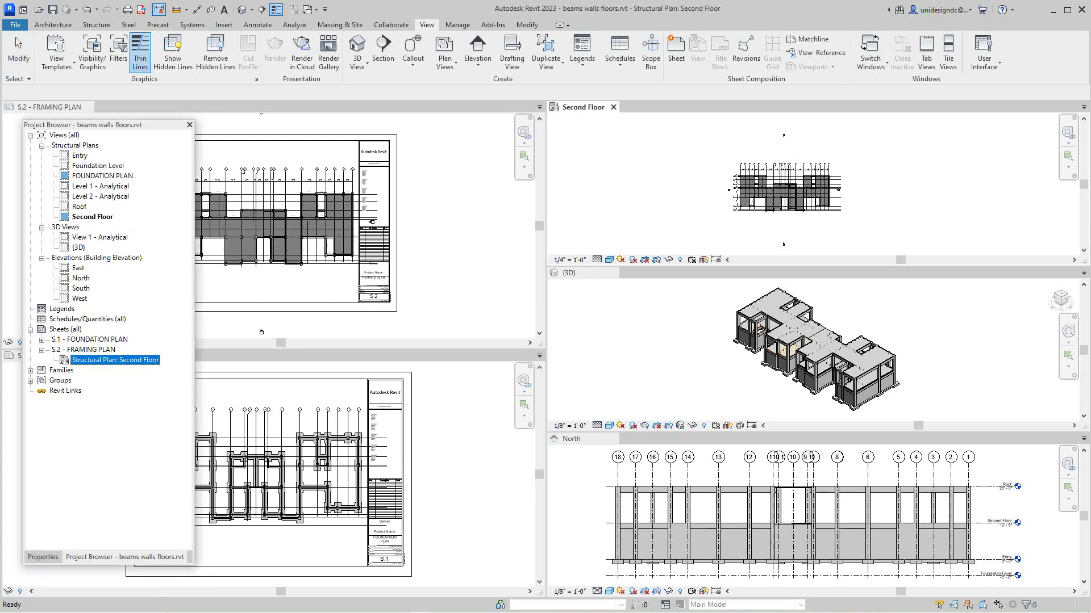
# Return the tiled windows to tabbed views with Second Floor active, and fit the plan to the window
pyautogui.click(644, 157)
pyautogui.scroll(-3, 645, 157)
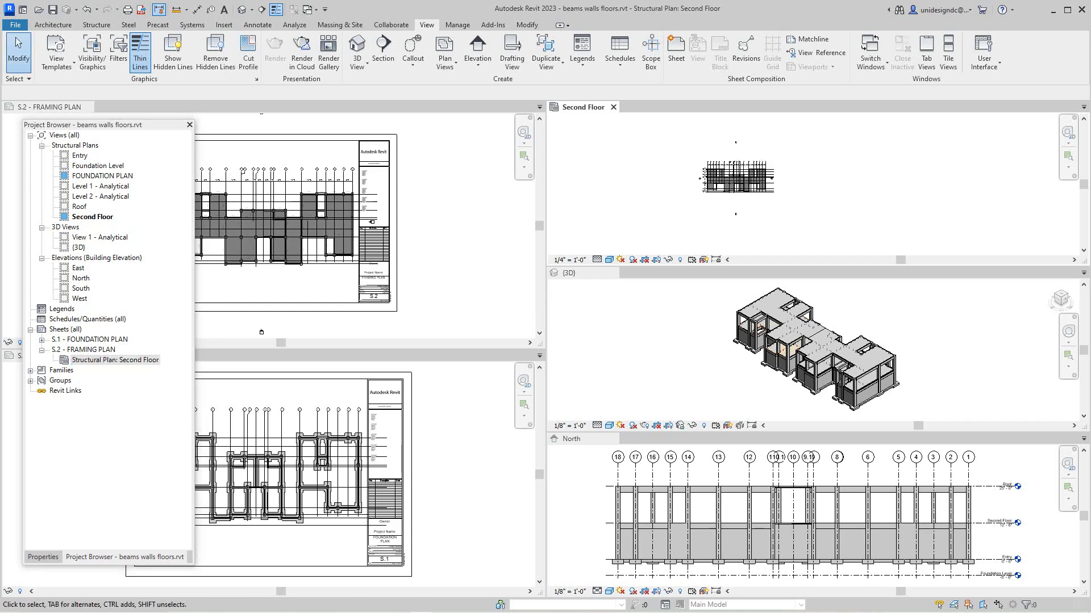
pyautogui.scroll(1, 644, 157)
pyautogui.scroll(-1, 644, 157)
pyautogui.scroll(3, 629, 165)
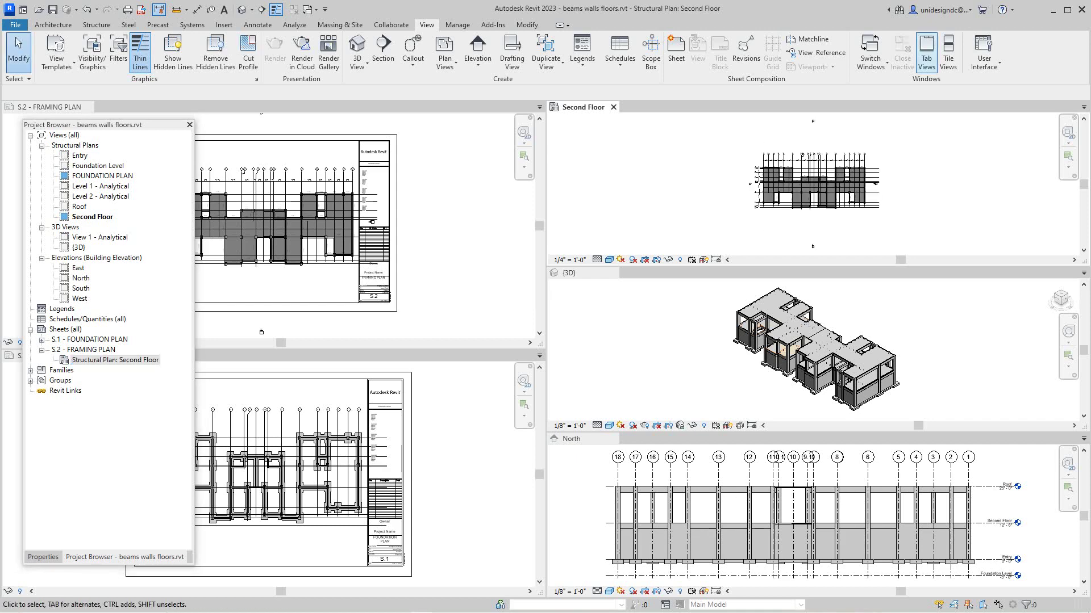
pyautogui.click(926, 54)
pyautogui.press('z')
pyautogui.press('e')
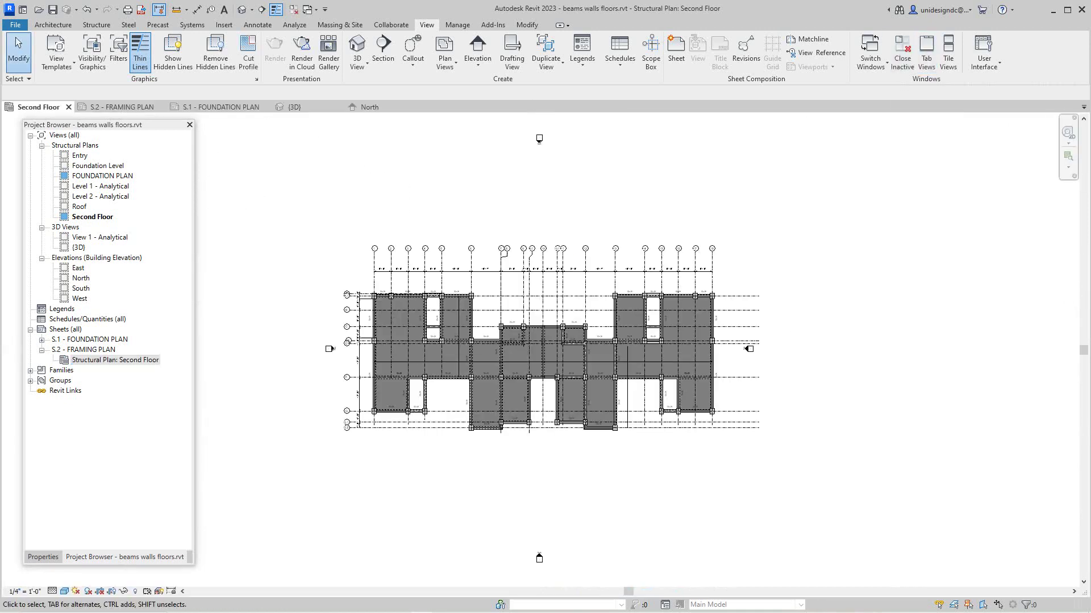
# Inspect the grid bubbles, dimension strings, beam tags and floor slabs across the Second Floor structural plan
pyautogui.scroll(4, 553, 429)
pyautogui.moveTo(470, 308); pyautogui.dragTo(602, 418, button='middle')
pyautogui.moveTo(175, 350); pyautogui.dragTo(236, 373, button='middle')
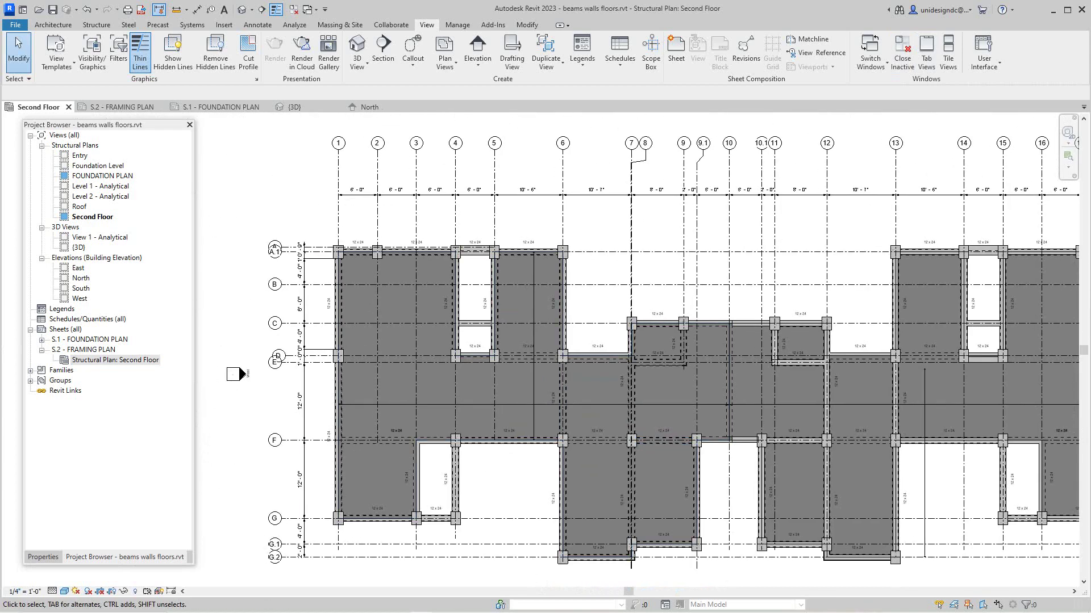
pyautogui.scroll(3, 339, 344)
pyautogui.moveTo(339, 343); pyautogui.dragTo(283, 412, button='middle')
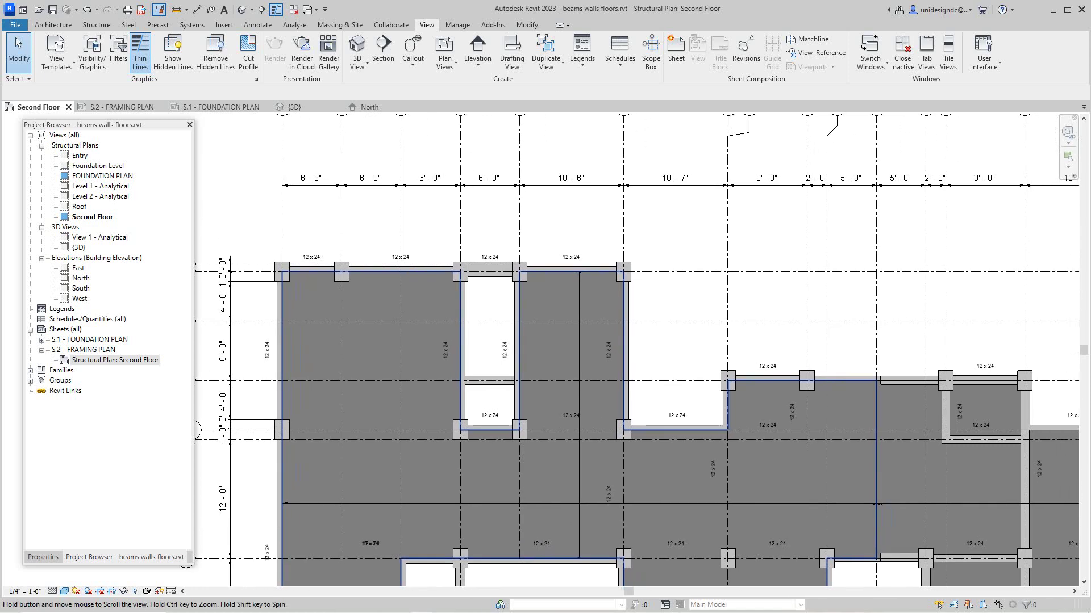
pyautogui.scroll(-4, 364, 299)
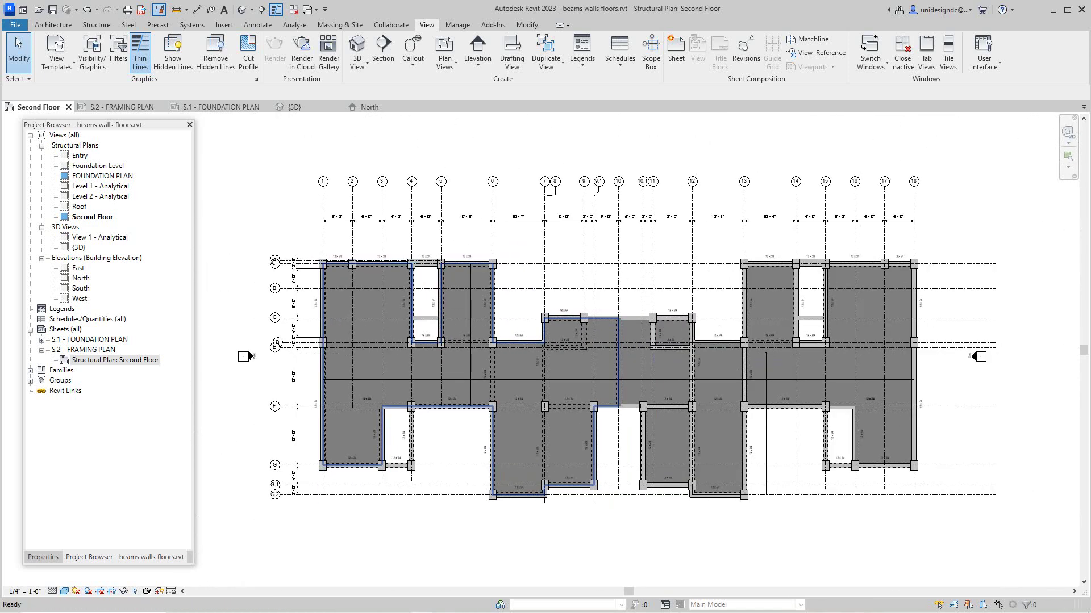
pyautogui.scroll(-1, 424, 286)
pyautogui.scroll(5, 424, 286)
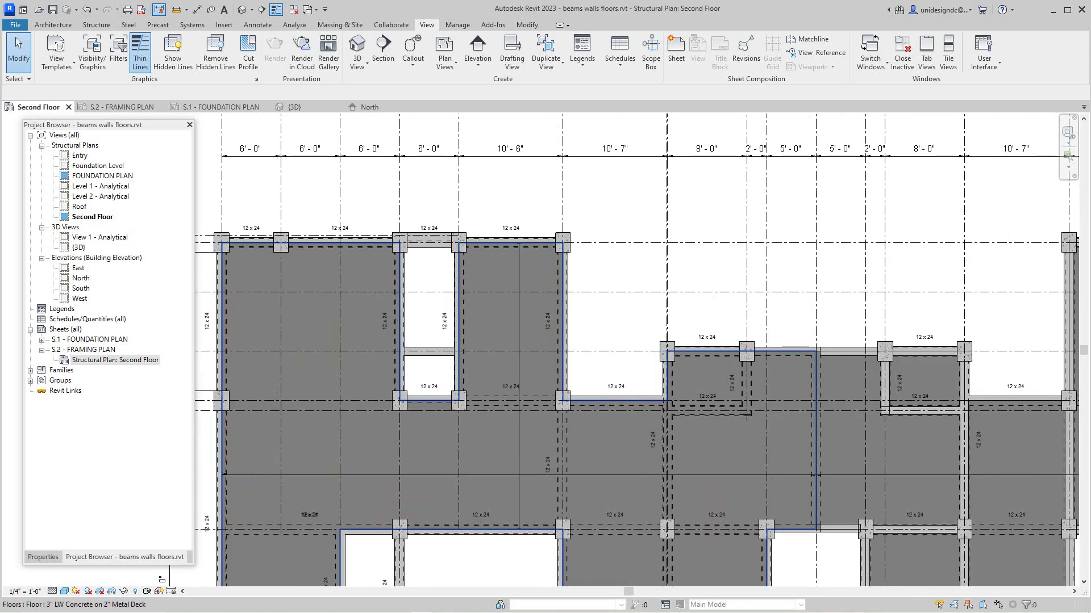
pyautogui.moveTo(452, 327); pyautogui.dragTo(424, 485, button='middle')
pyautogui.scroll(-2, 423, 486)
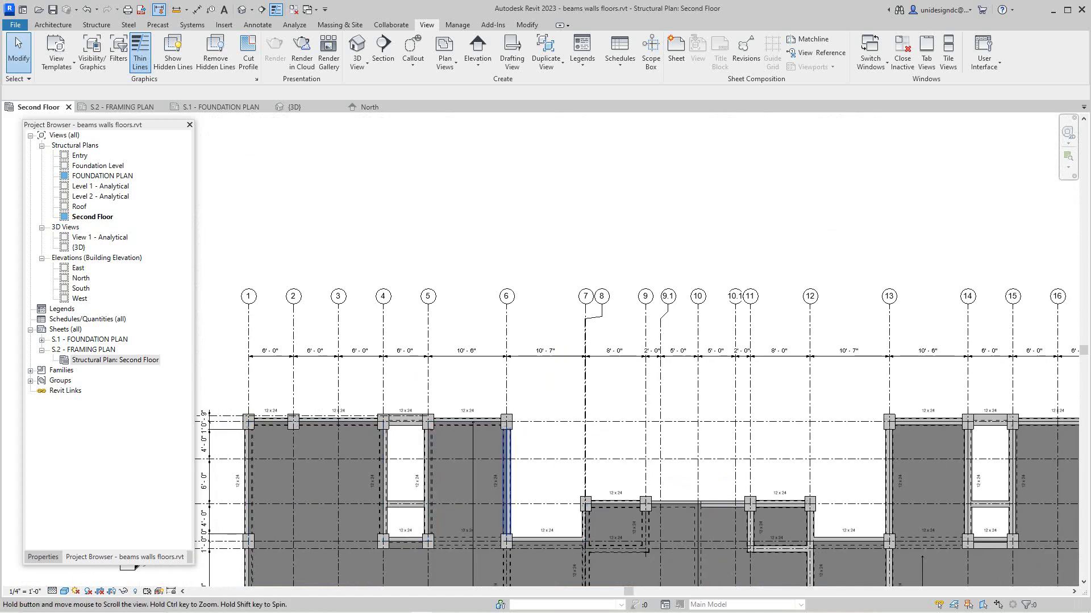
pyautogui.moveTo(642, 475); pyautogui.dragTo(658, 397, button='middle')
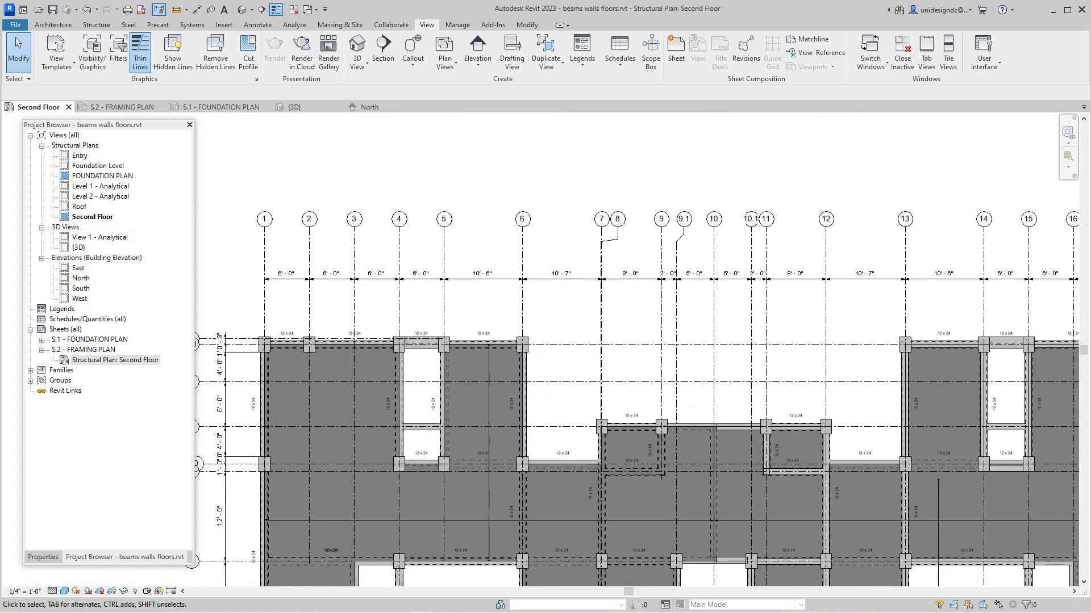
pyautogui.scroll(1, 475, 263)
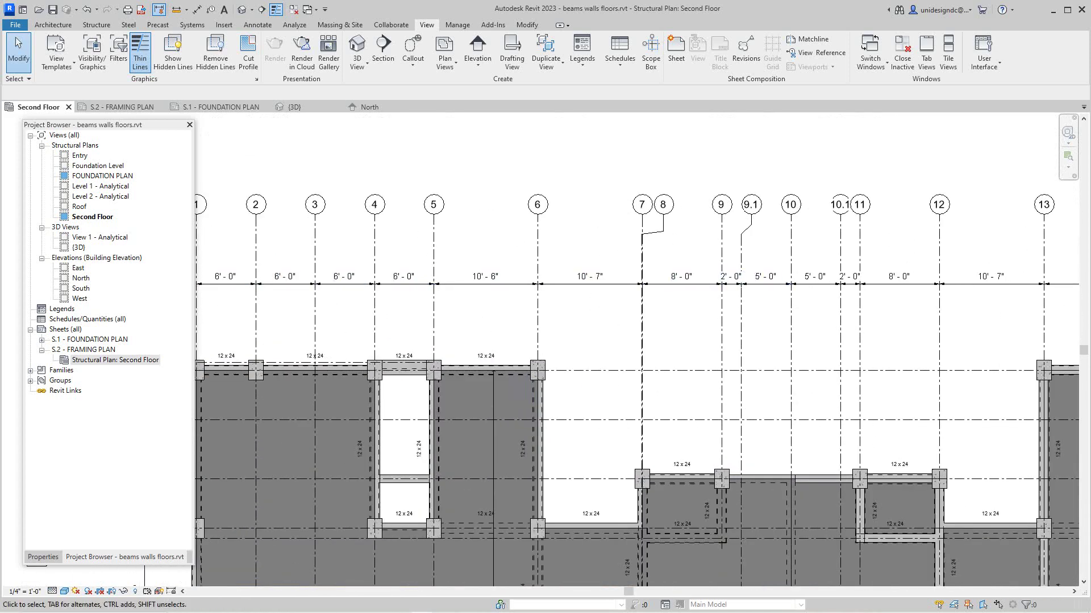
pyautogui.scroll(-1, 437, 210)
pyautogui.moveTo(437, 210); pyautogui.dragTo(523, 212, button='middle')
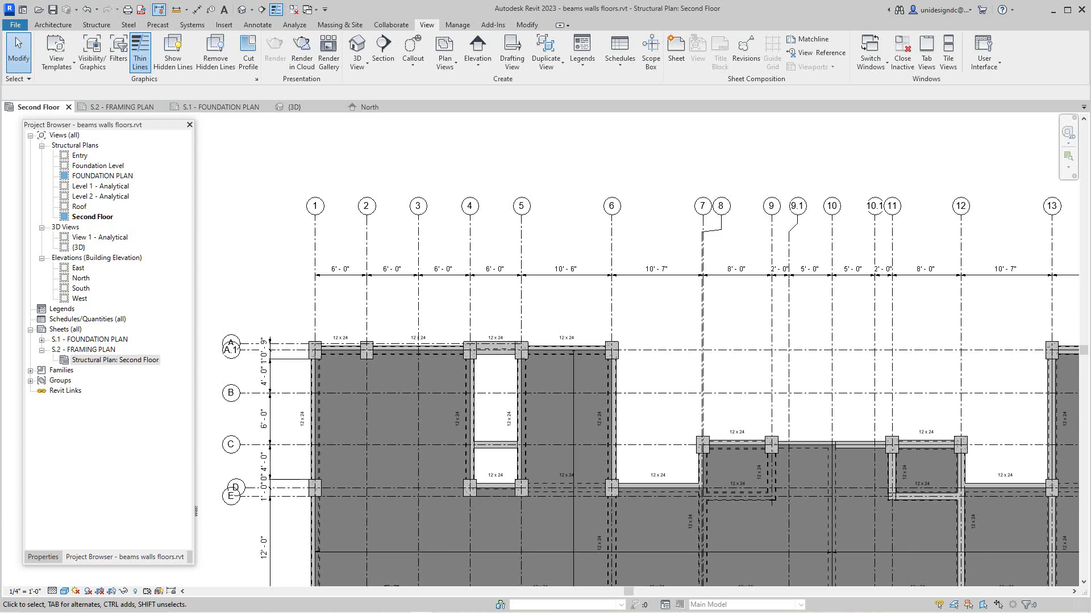
pyautogui.click(102, 176)
pyautogui.press('F2')
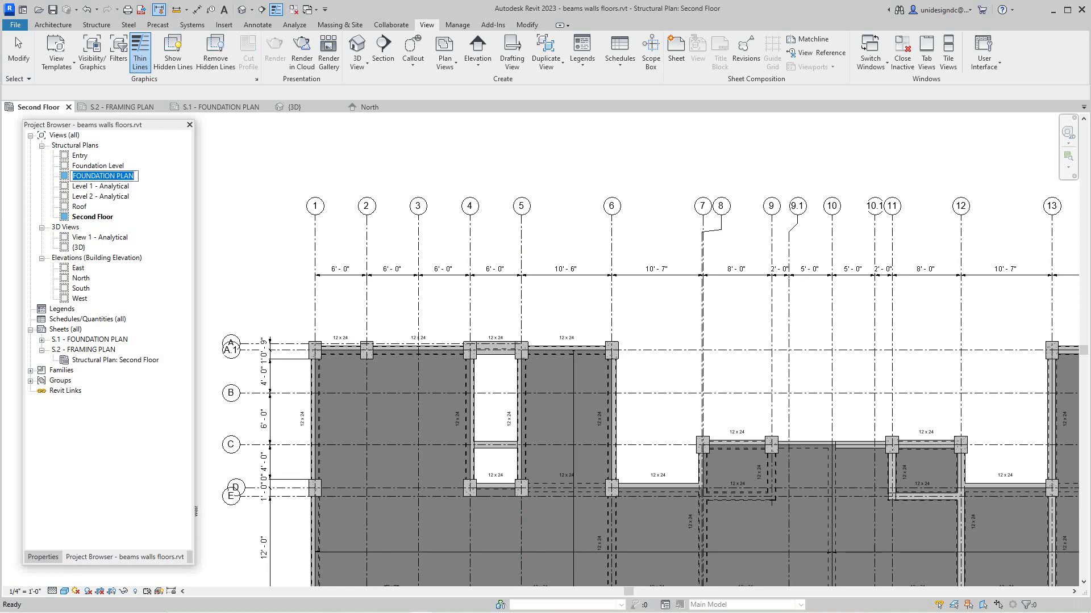
pyautogui.press('Escape')
pyautogui.press('Escape')
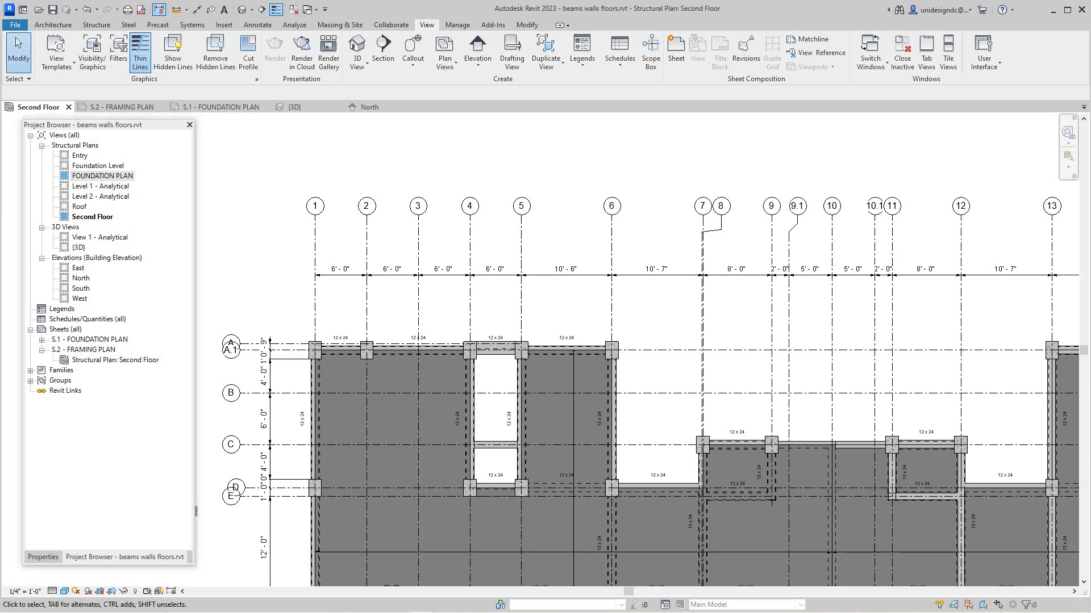
# Open the FOUNDATION PLAN structural plan view and frame the footings around grids A to G.2
pyautogui.doubleClick(102, 176)
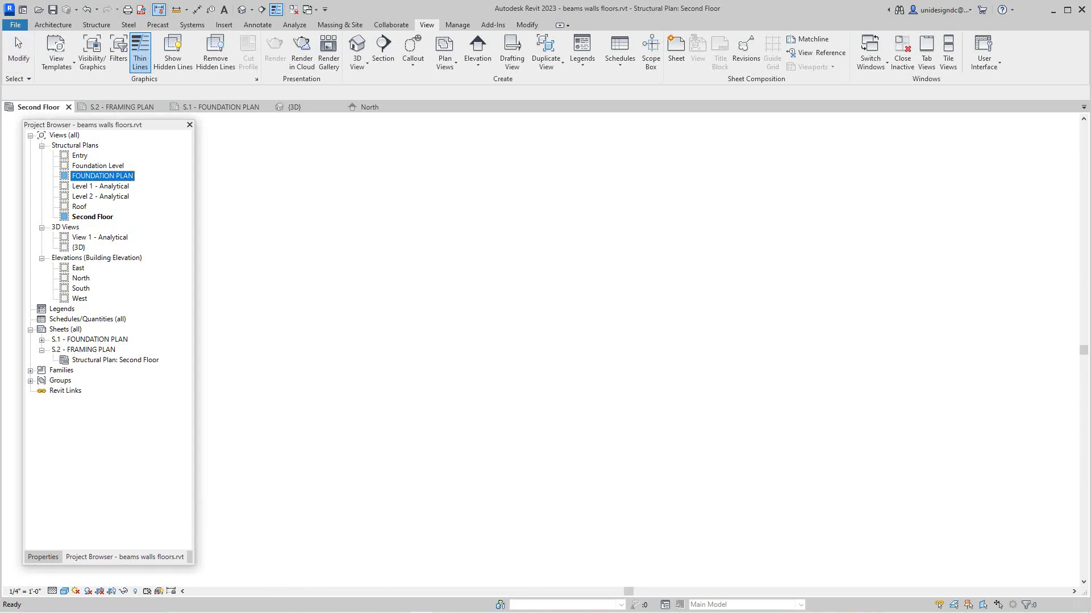
pyautogui.scroll(-2, 466, 348)
pyautogui.scroll(-1, 435, 296)
pyautogui.moveTo(435, 297); pyautogui.dragTo(391, 162, button='middle')
pyautogui.scroll(2, 415, 280)
pyautogui.moveTo(415, 278); pyautogui.dragTo(428, 366, button='middle')
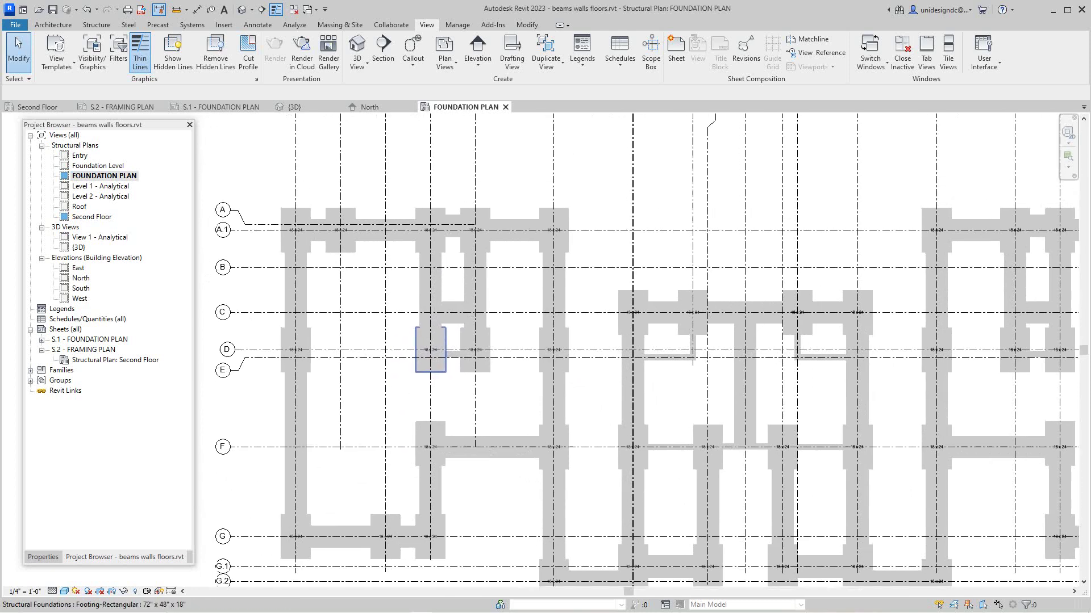
# Examine the footings, foundation walls, column tags and grid bubbles across the foundation plan, checking which annotations are present
pyautogui.scroll(2, 357, 259)
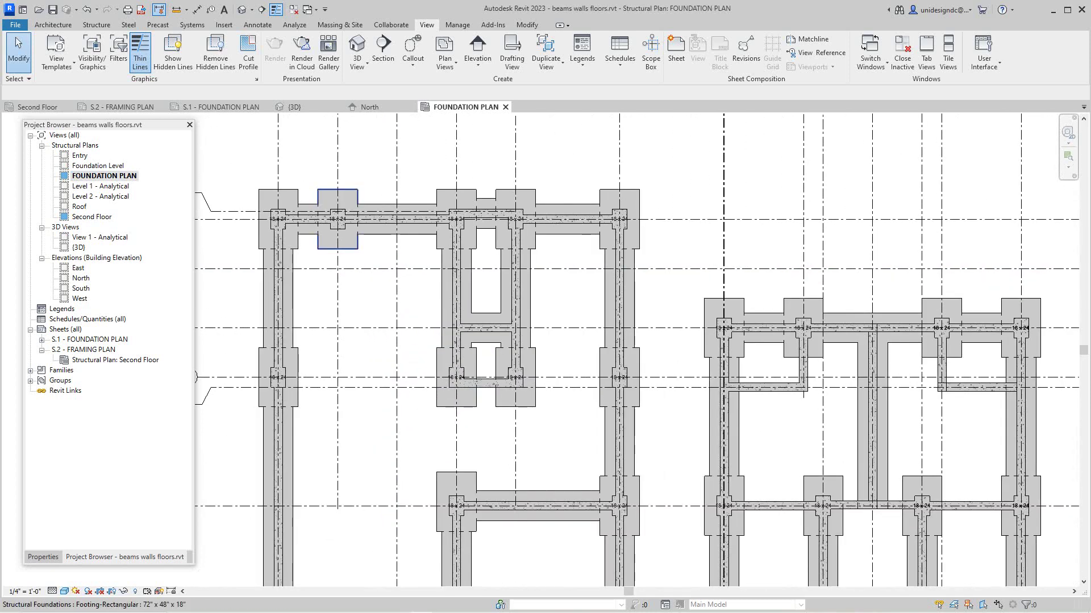
pyautogui.scroll(1, 357, 248)
pyautogui.moveTo(377, 290); pyautogui.dragTo(383, 300, button='middle')
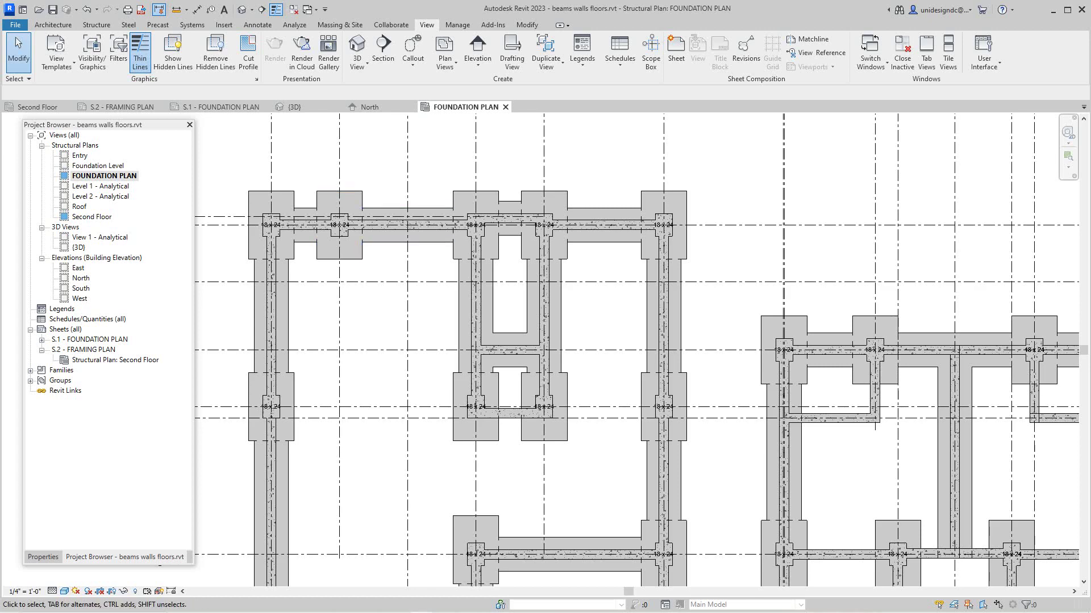
pyautogui.scroll(-1, 378, 261)
pyautogui.moveTo(403, 280); pyautogui.dragTo(420, 251, button='middle')
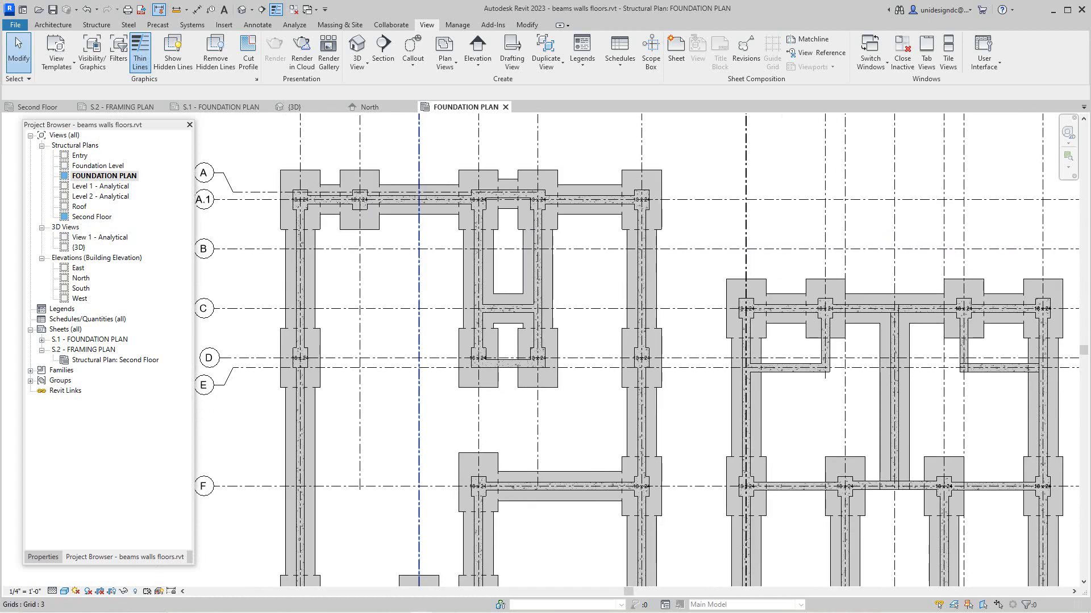
pyautogui.scroll(-1, 432, 275)
pyautogui.scroll(1, 573, 247)
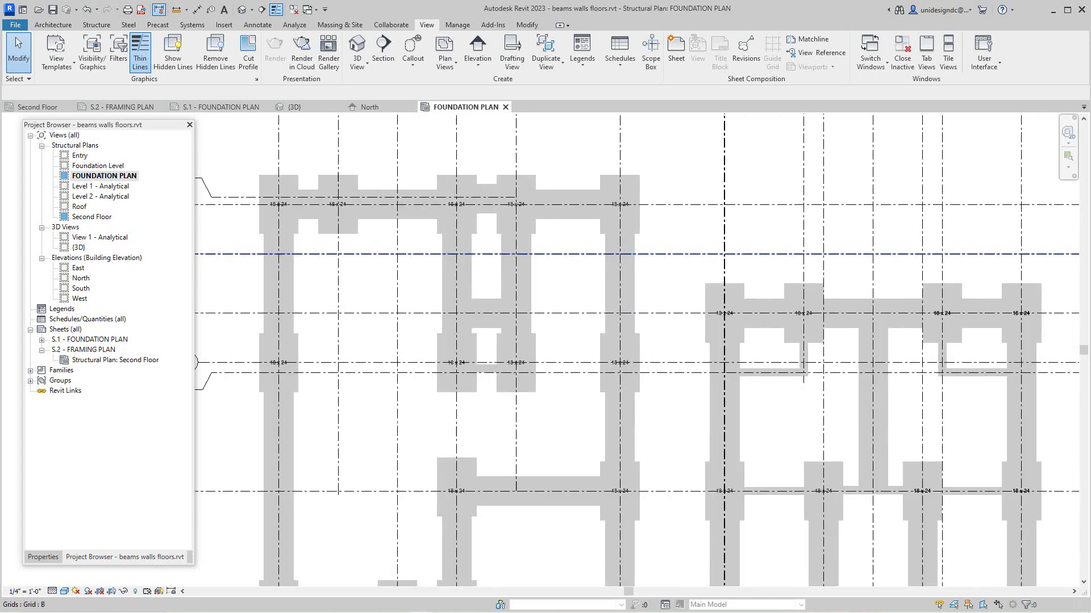
pyautogui.scroll(-3, 397, 254)
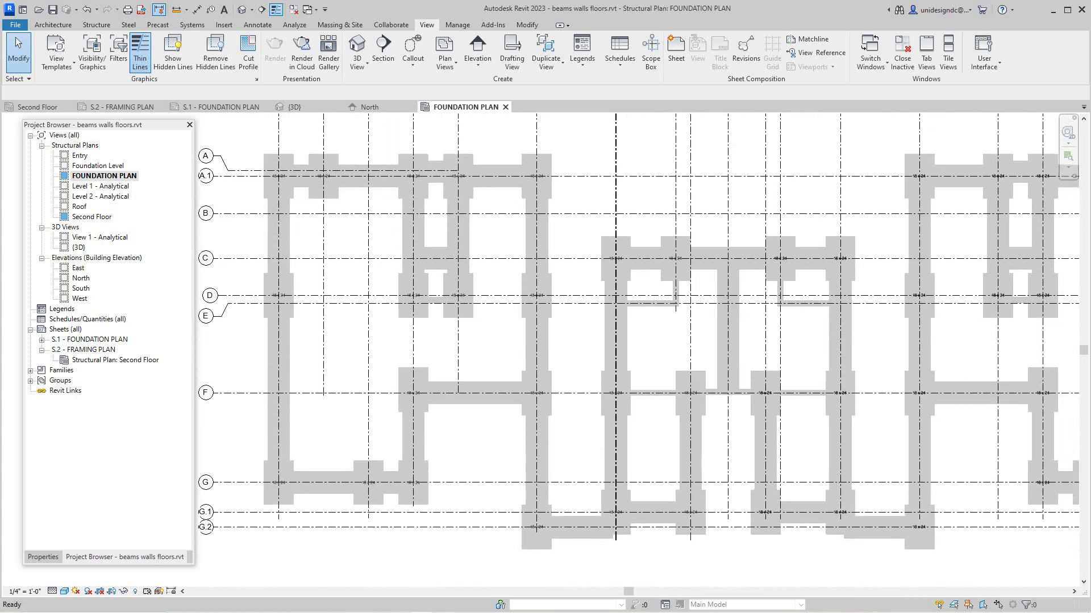
pyautogui.scroll(-2, 622, 341)
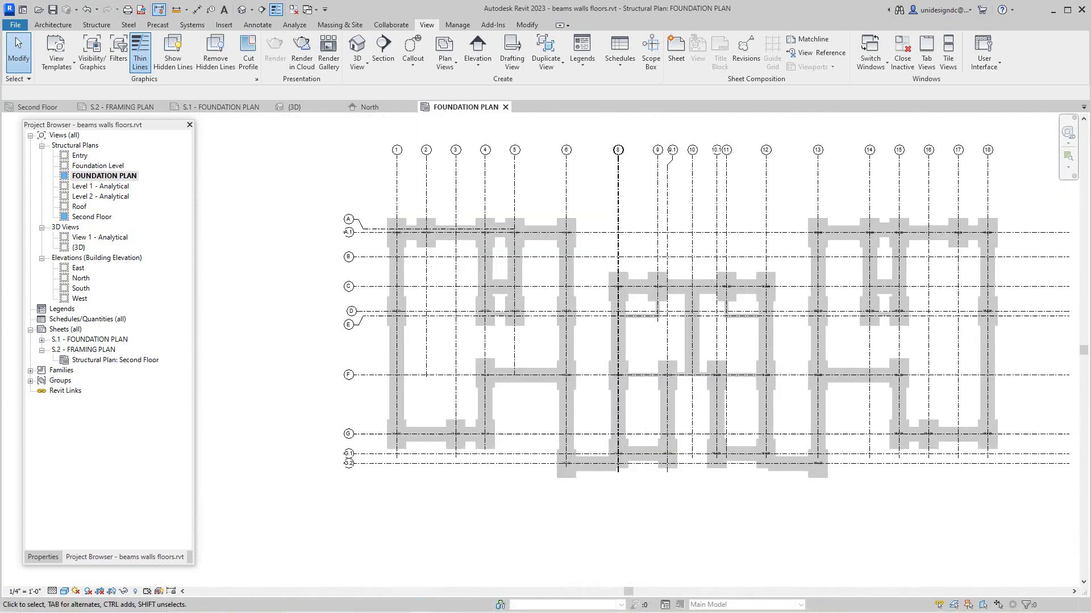
pyautogui.scroll(-1, 639, 352)
pyautogui.moveTo(639, 353); pyautogui.dragTo(554, 393, button='middle')
pyautogui.scroll(2, 553, 394)
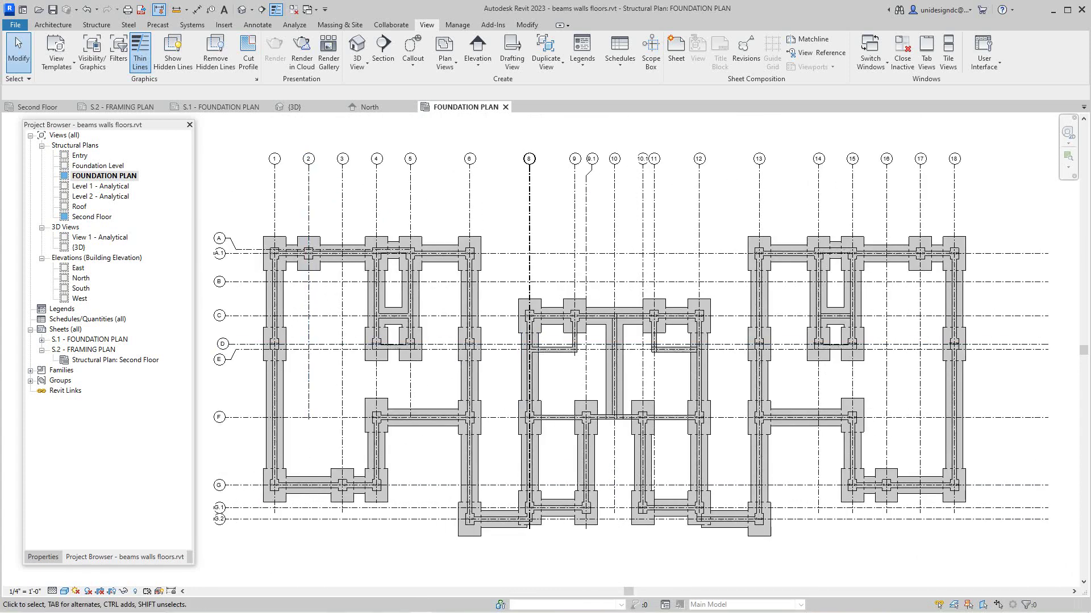
pyautogui.scroll(2, 327, 228)
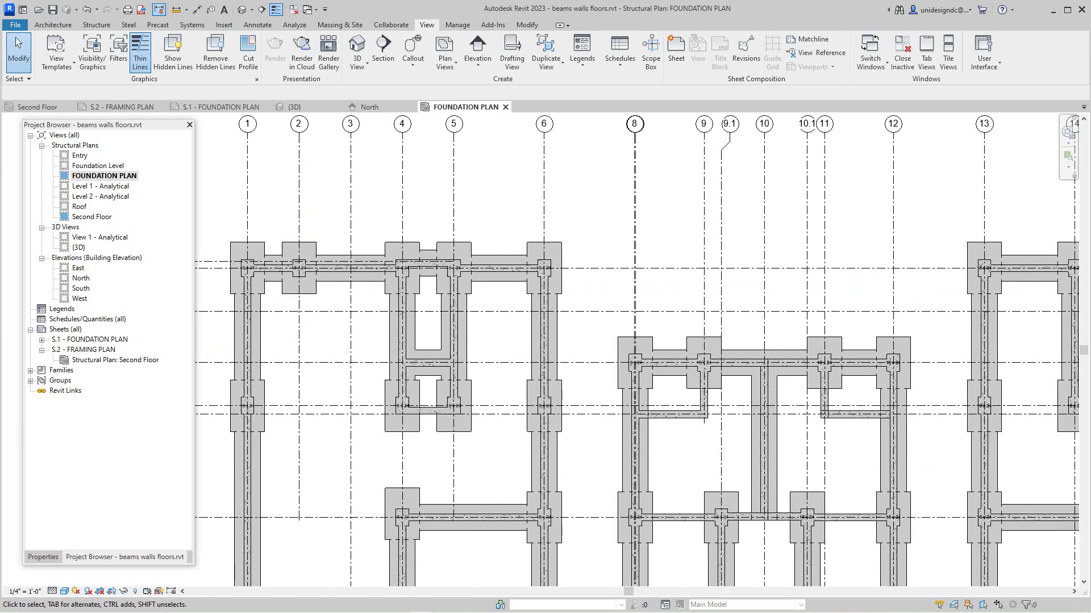
# Open sheet S.2 - FRAMING PLAN, look over the placed plan, and fit the whole sheet to the window
pyautogui.click(83, 350)
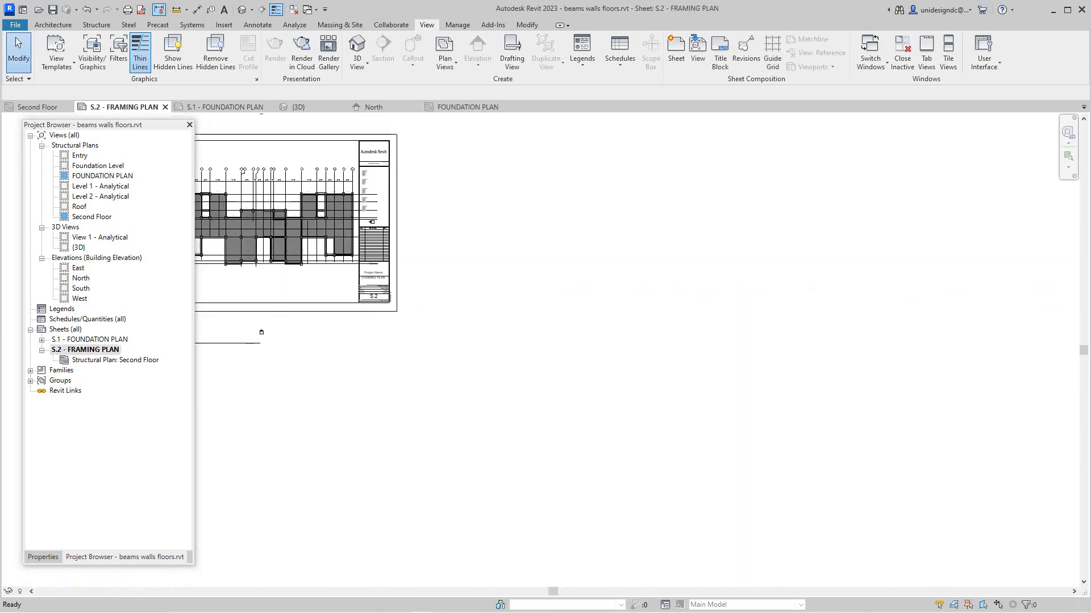
pyautogui.scroll(-2, 413, 306)
pyautogui.middleClick(413, 306)
pyautogui.middleClick(413, 306)
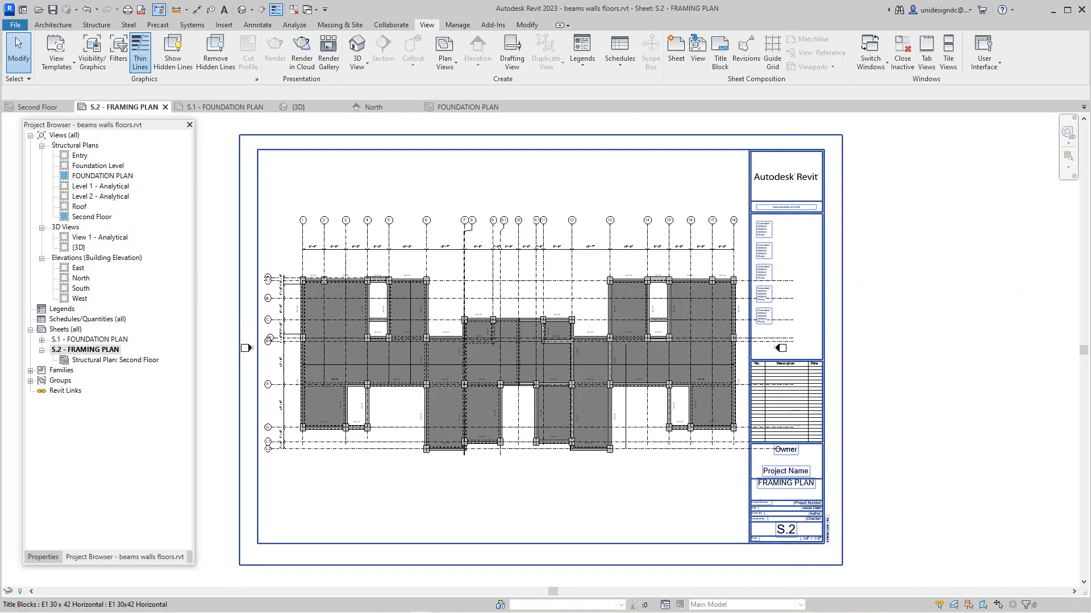
pyautogui.scroll(3, 790, 538)
pyautogui.scroll(-3, 783, 527)
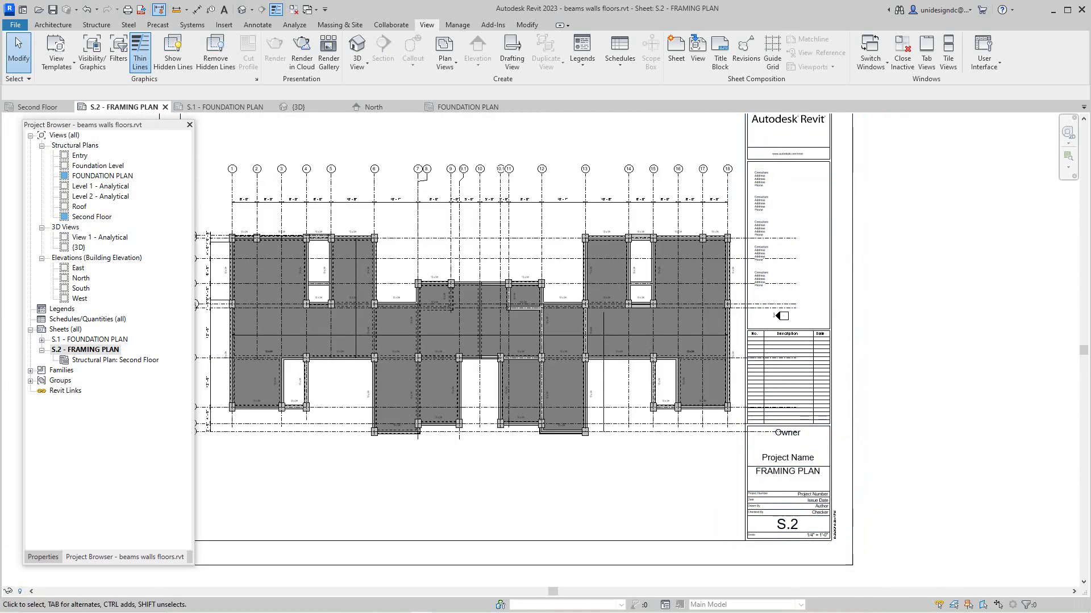
pyautogui.press('z')
pyautogui.press('f')
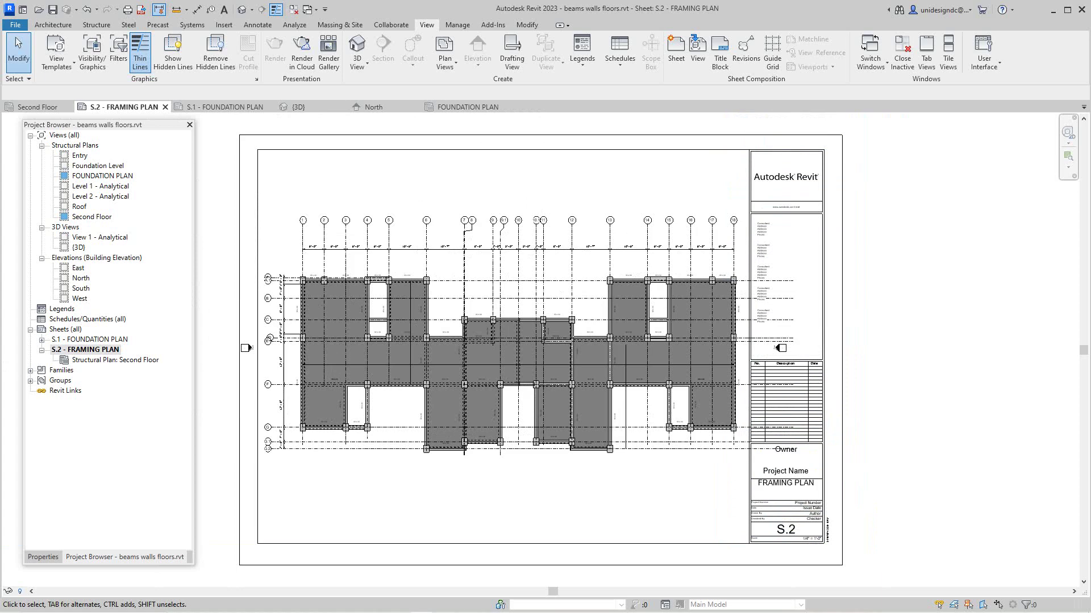
# Open sheet S.1 - FOUNDATION PLAN and fit the whole sheet to the window
pyautogui.doubleClick(89, 340)
pyautogui.scroll(-3, 555, 358)
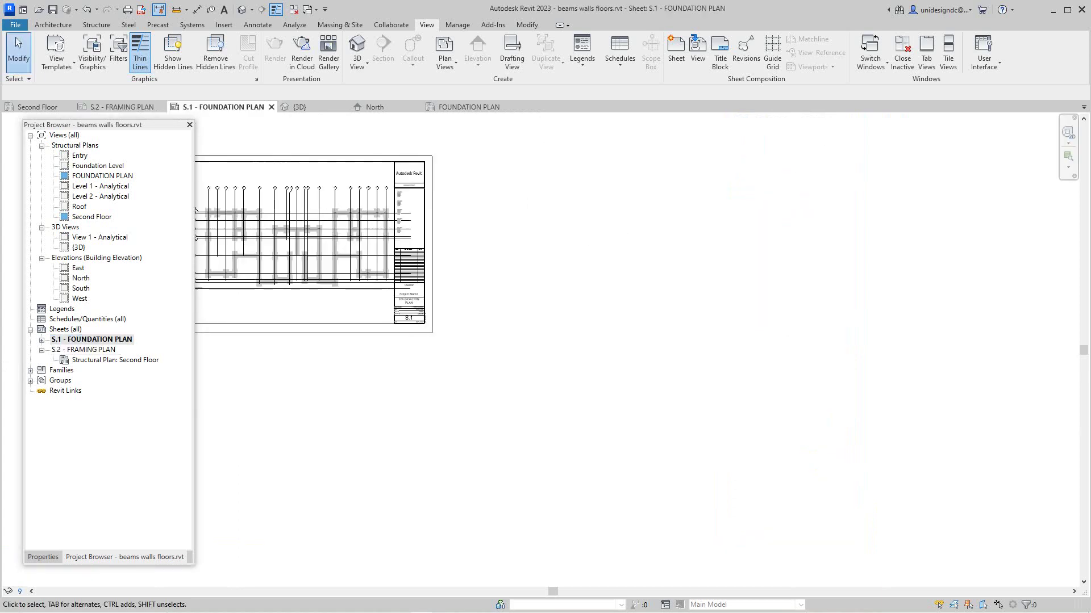
pyautogui.press('z')
pyautogui.press('f')
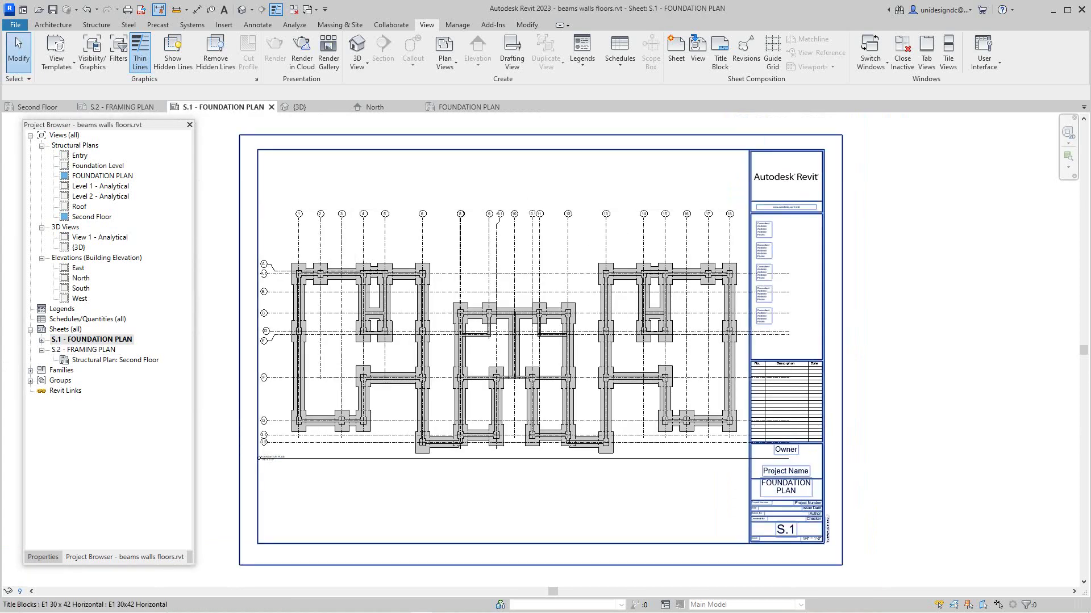
# Open the Second Floor structural plan placed on sheet S.2 and show its full extent
pyautogui.doubleClick(115, 359)
pyautogui.scroll(-4, 275, 486)
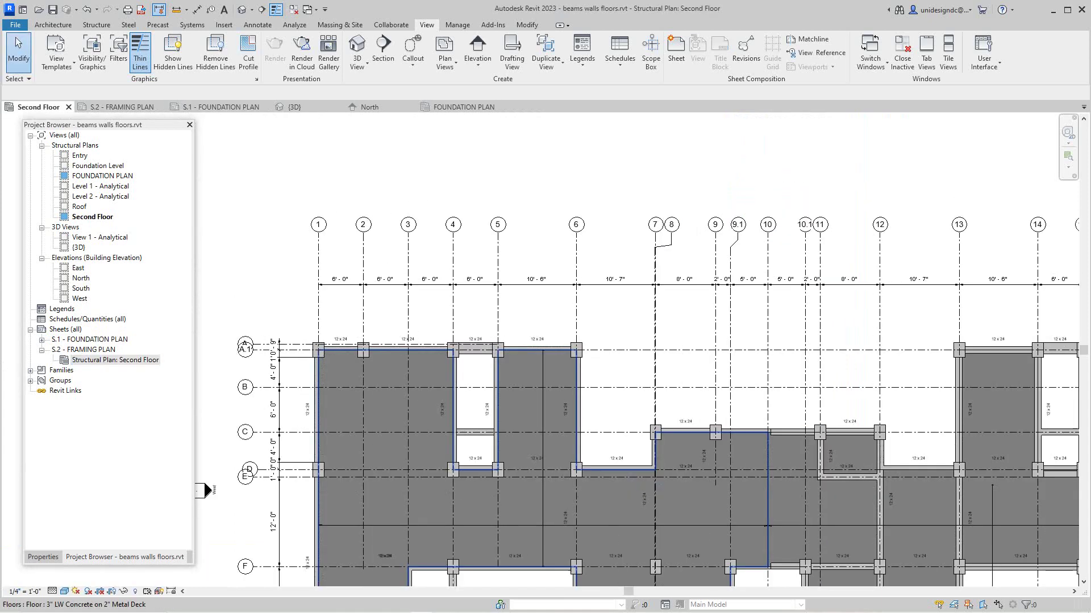
pyautogui.moveTo(409, 483); pyautogui.dragTo(423, 404, button='middle')
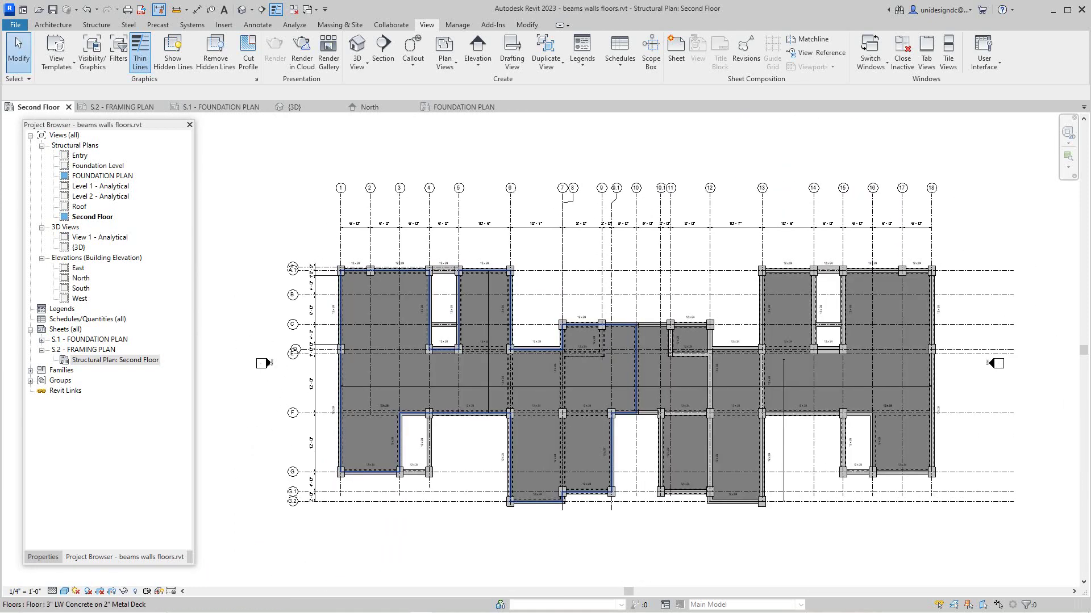
# Return to sheet S.1 - FOUNDATION PLAN and examine the foundation viewport against the title block
pyautogui.doubleClick(91, 339)
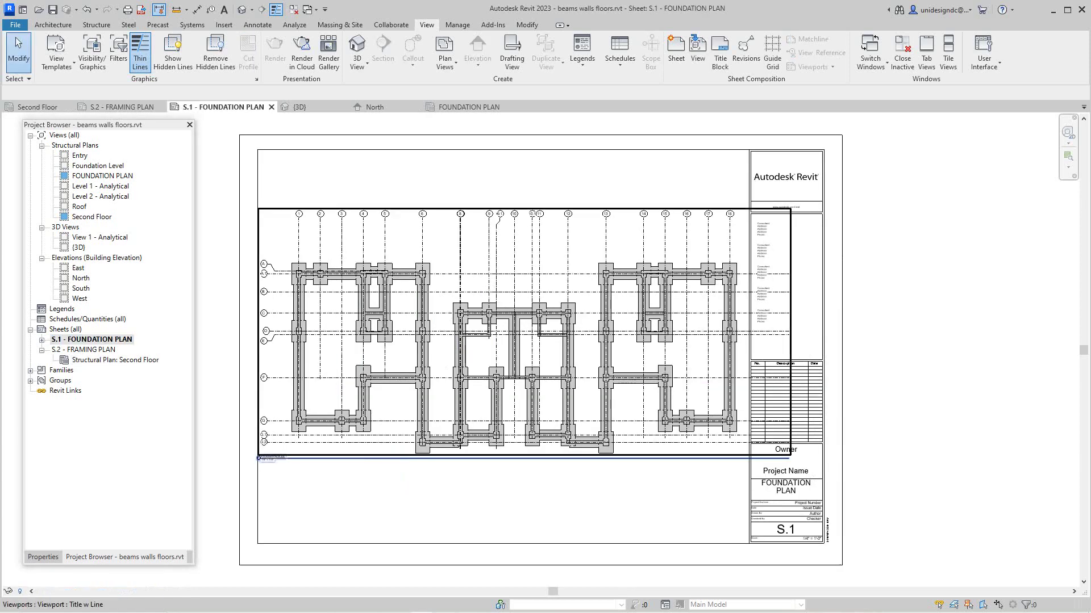
pyautogui.scroll(9, 352, 273)
pyautogui.scroll(-7, 345, 318)
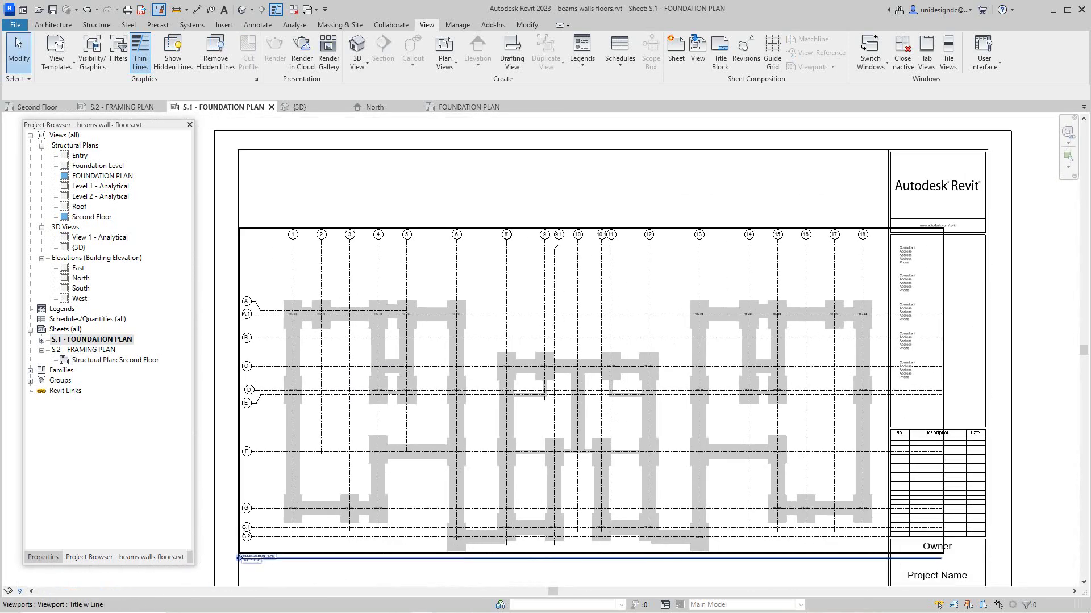
pyautogui.scroll(-1, 461, 377)
pyautogui.press('Escape')
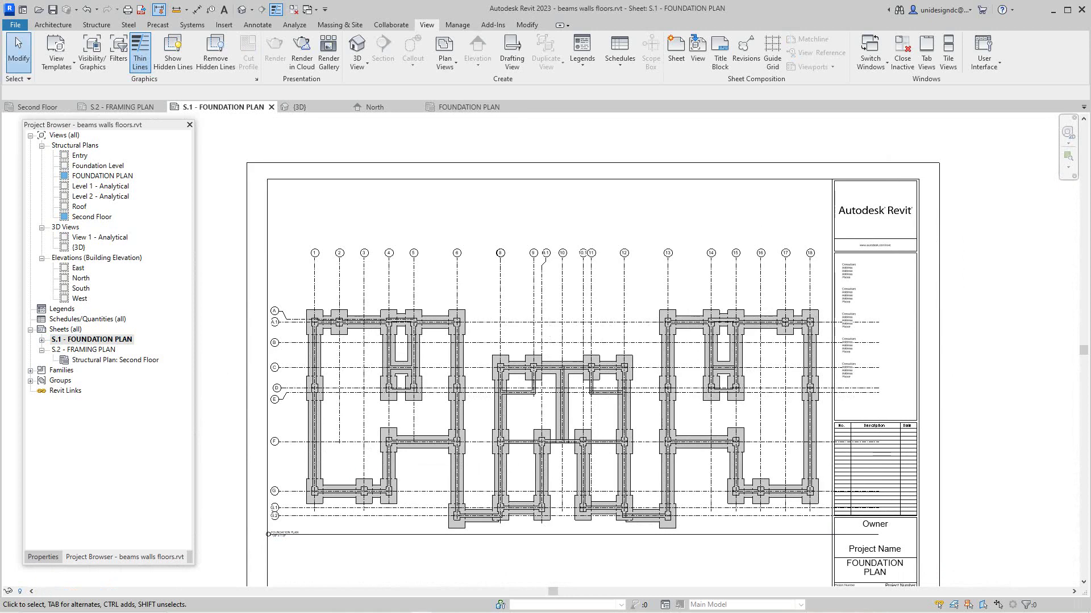
# Open the East building elevation to view its grids and levels, and close that view again
pyautogui.doubleClick(78, 268)
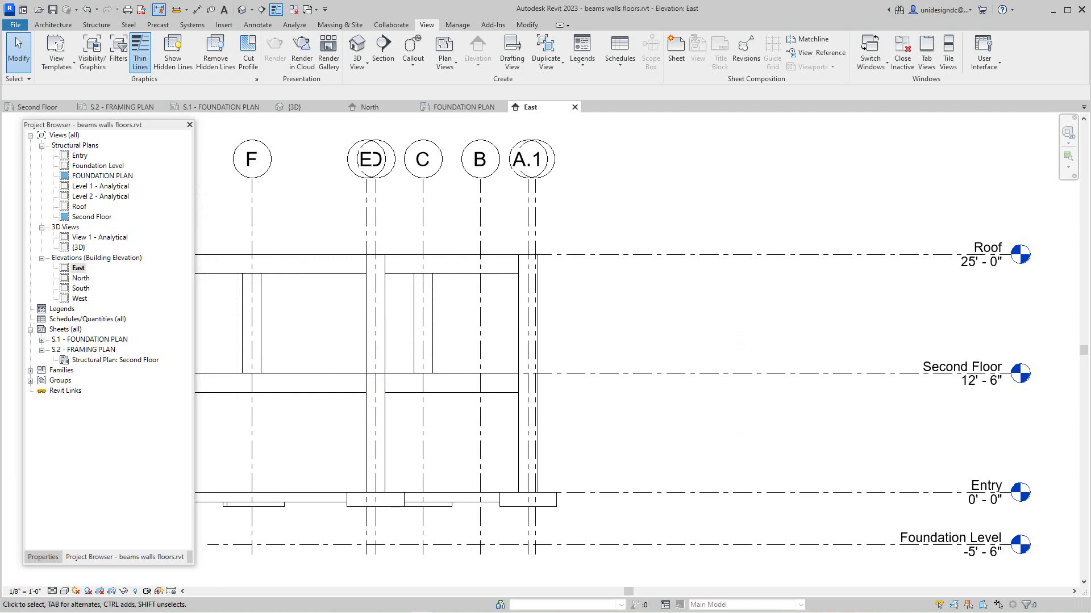
pyautogui.click(78, 269)
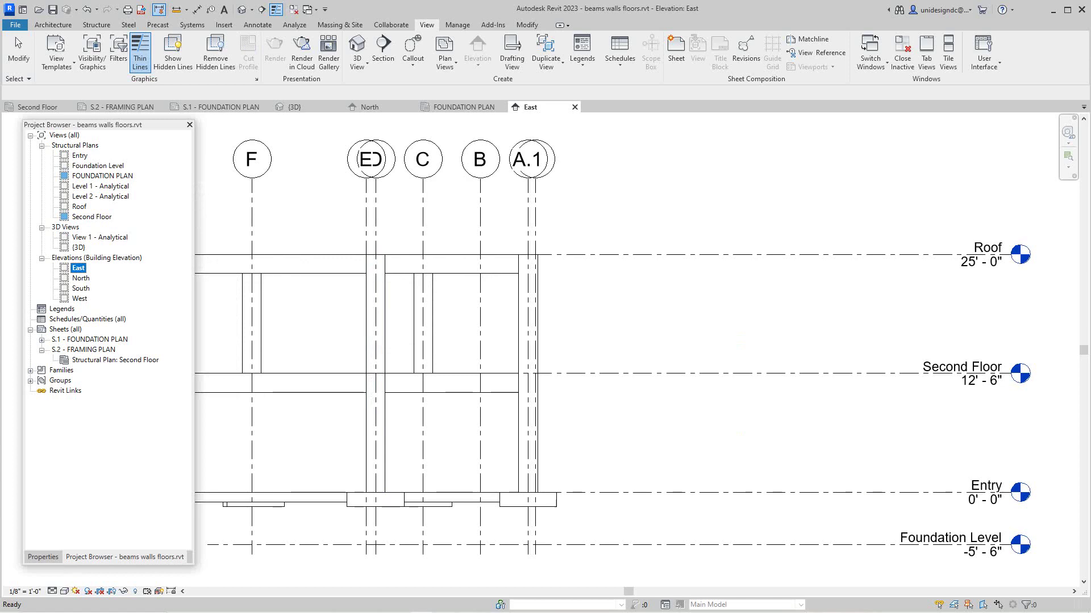
pyautogui.click(575, 107)
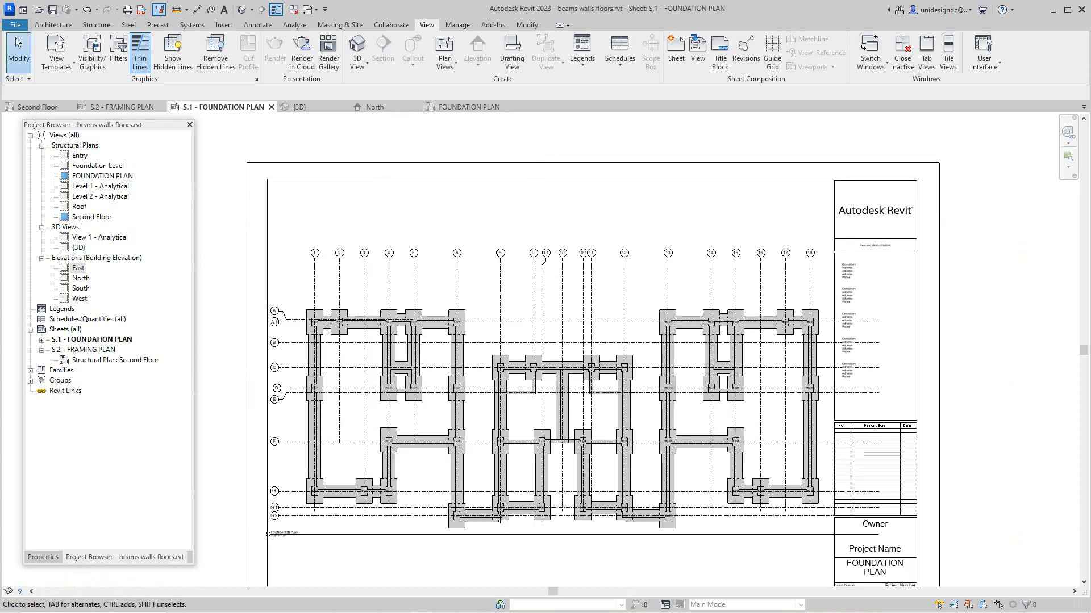
# Activate the foundation plan viewport on sheet S.1 so the model view can be edited directly from the sheet
pyautogui.scroll(-2, 489, 188)
pyautogui.scroll(2, 610, 280)
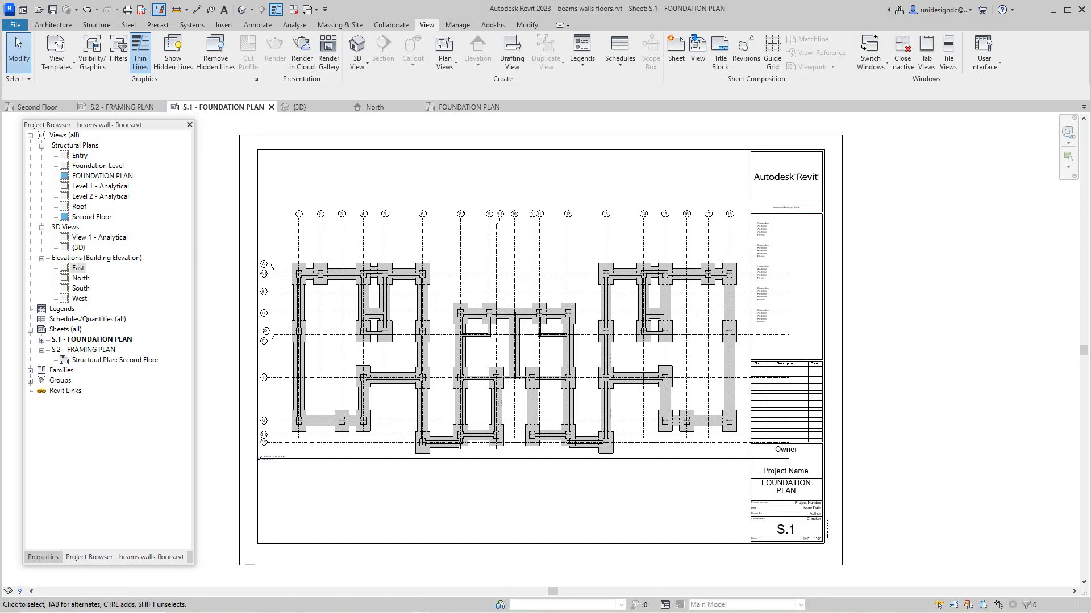
pyautogui.scroll(-2, 364, 325)
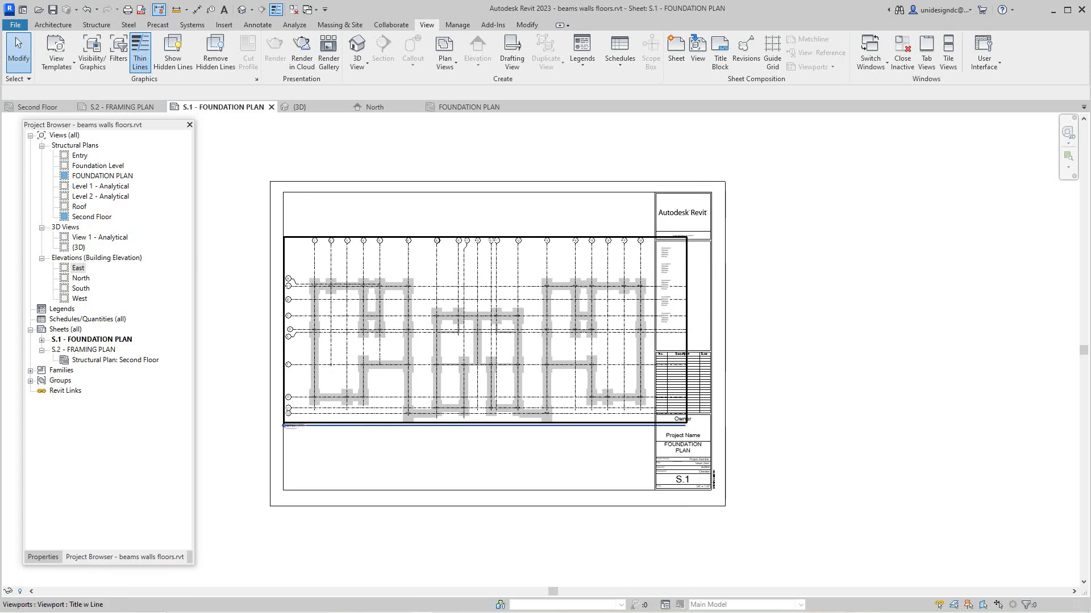
pyautogui.scroll(3, 366, 314)
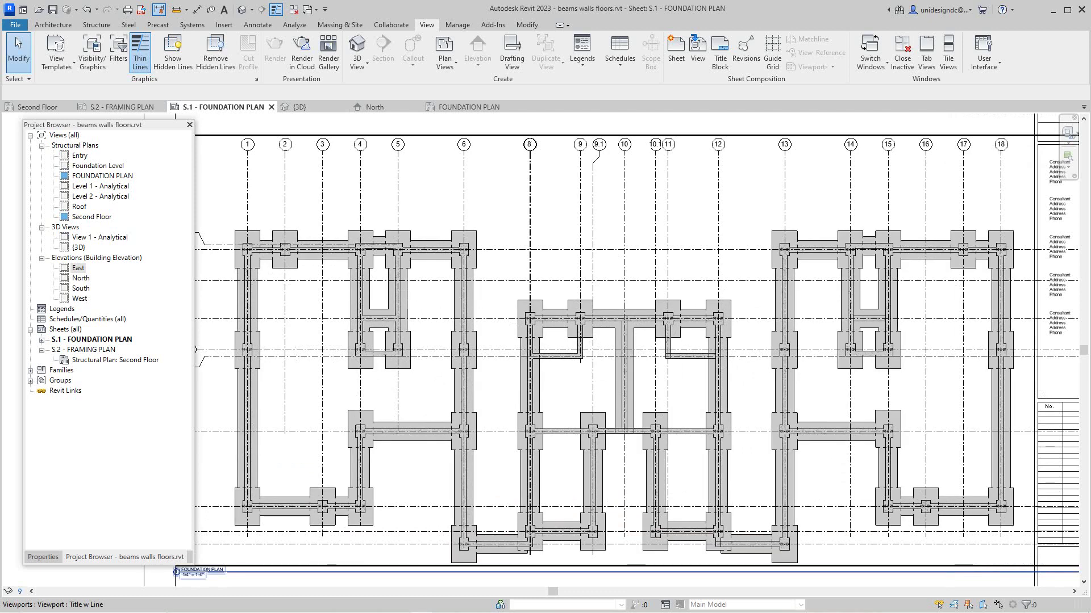
pyautogui.scroll(2, 281, 293)
pyautogui.scroll(-2, 306, 296)
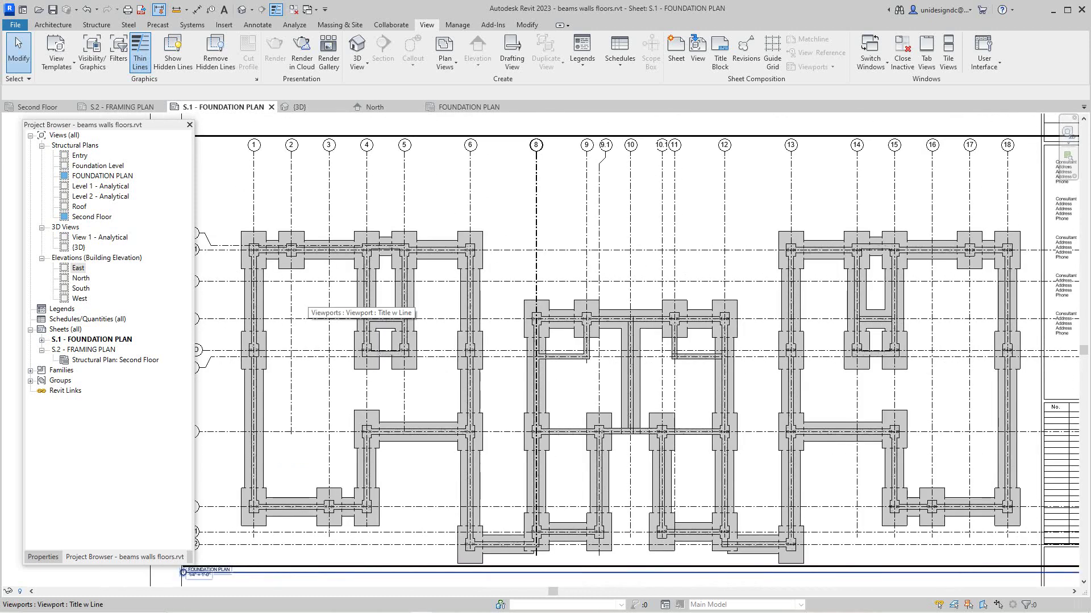
pyautogui.scroll(-2, 304, 303)
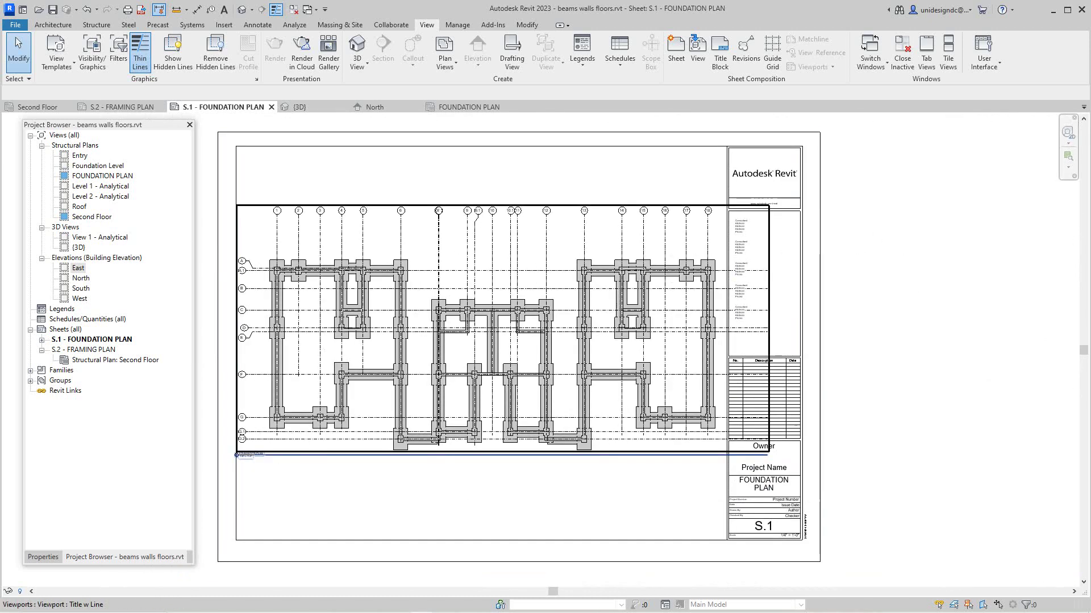
pyautogui.scroll(1, 332, 305)
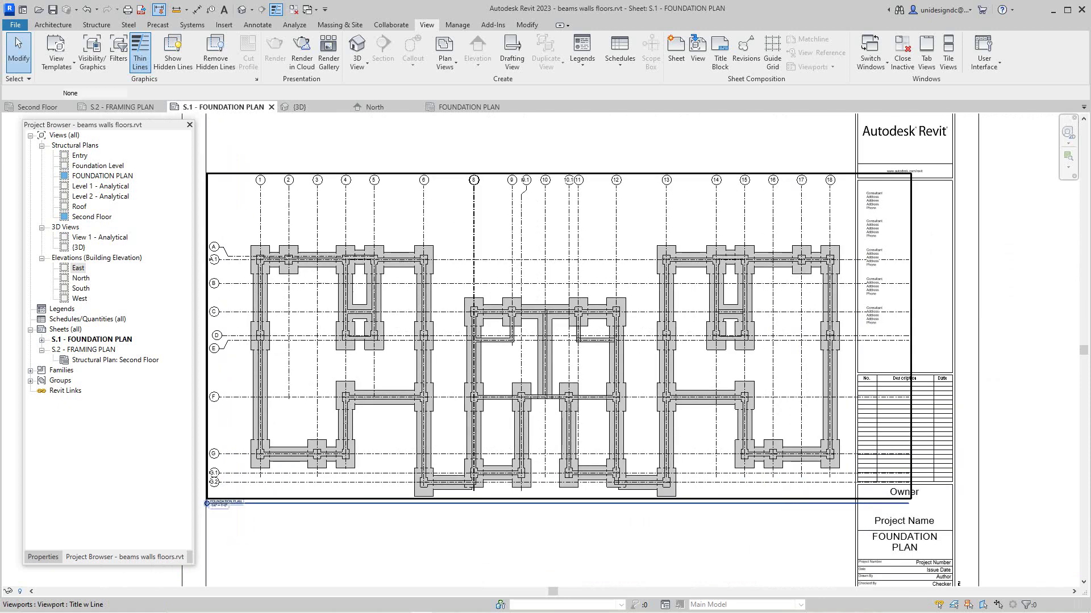
pyautogui.rightClick(332, 306)
pyautogui.click(369, 357)
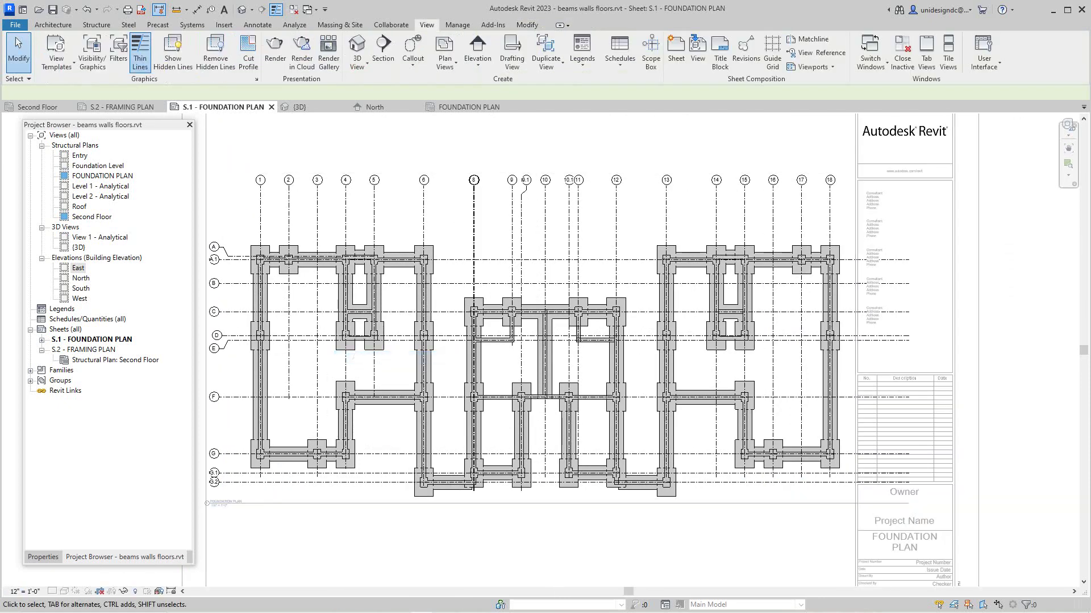
# Place a framing elevation attached to grid line 4 in the active foundation plan view
pyautogui.scroll(2, 298, 301)
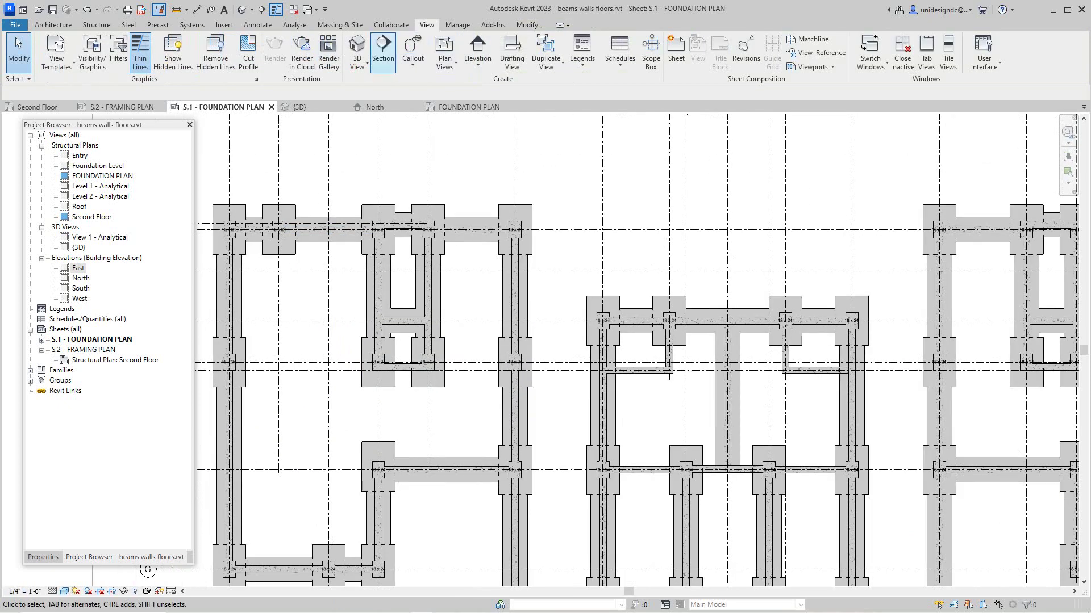
pyautogui.click(477, 66)
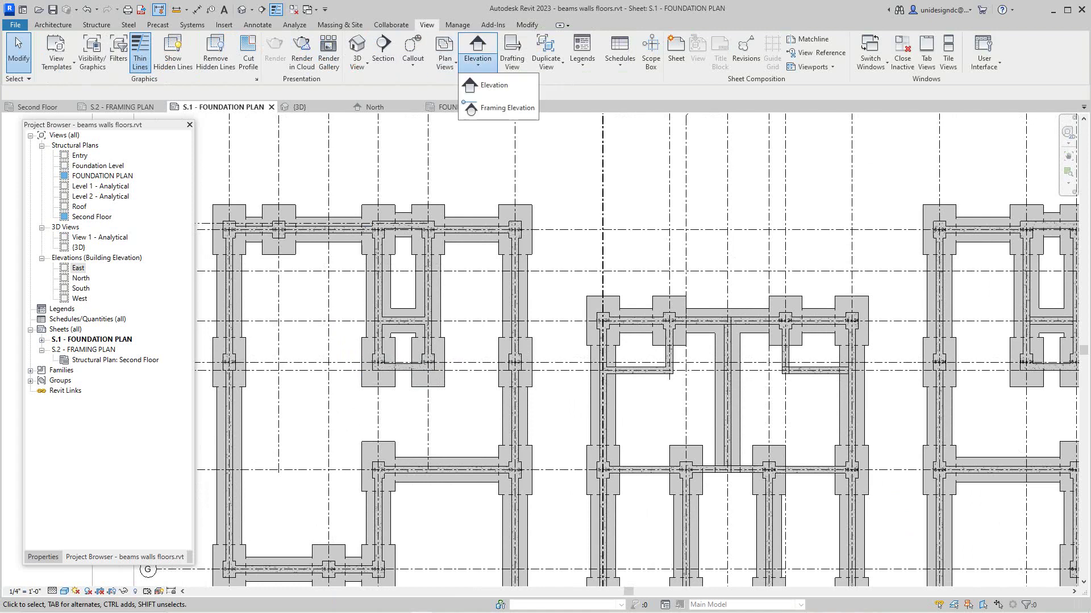
pyautogui.click(500, 108)
pyautogui.scroll(2, 338, 361)
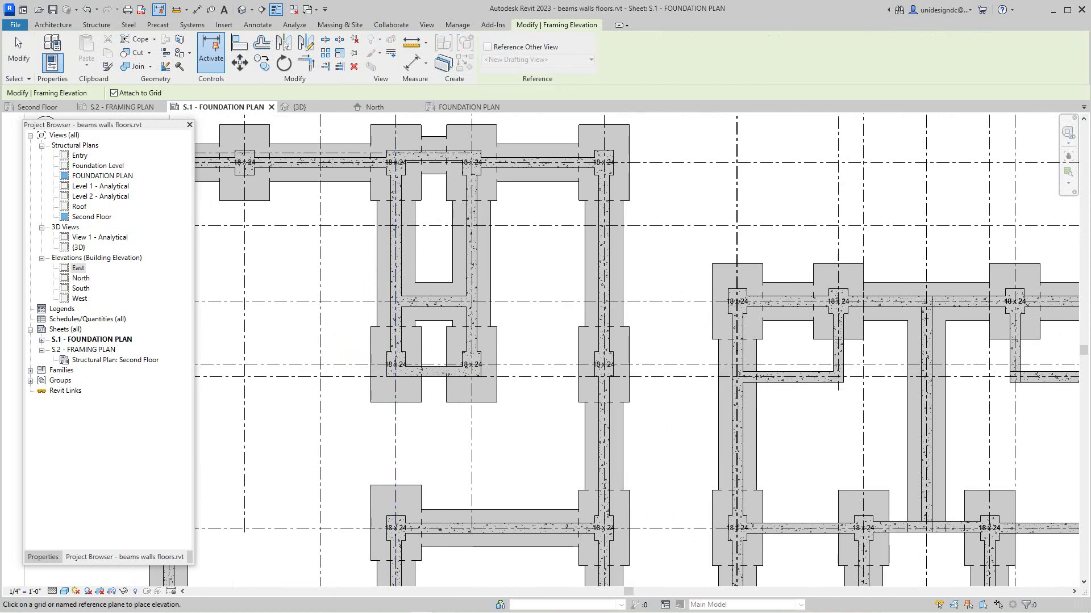
pyautogui.click(394, 275)
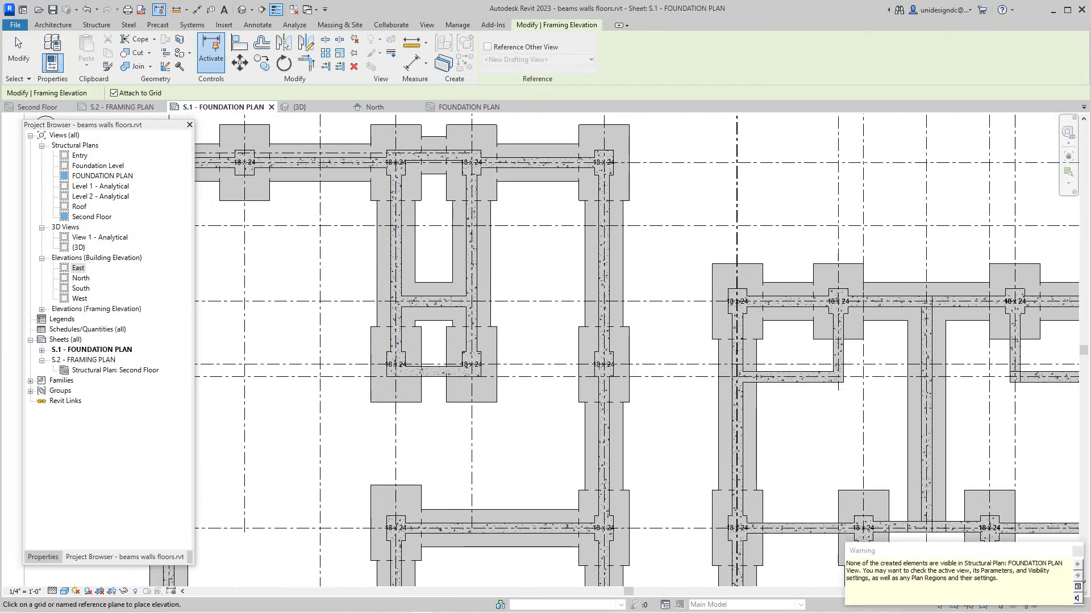
pyautogui.rightClick(382, 274)
pyautogui.click(411, 281)
pyautogui.scroll(-3, 457, 300)
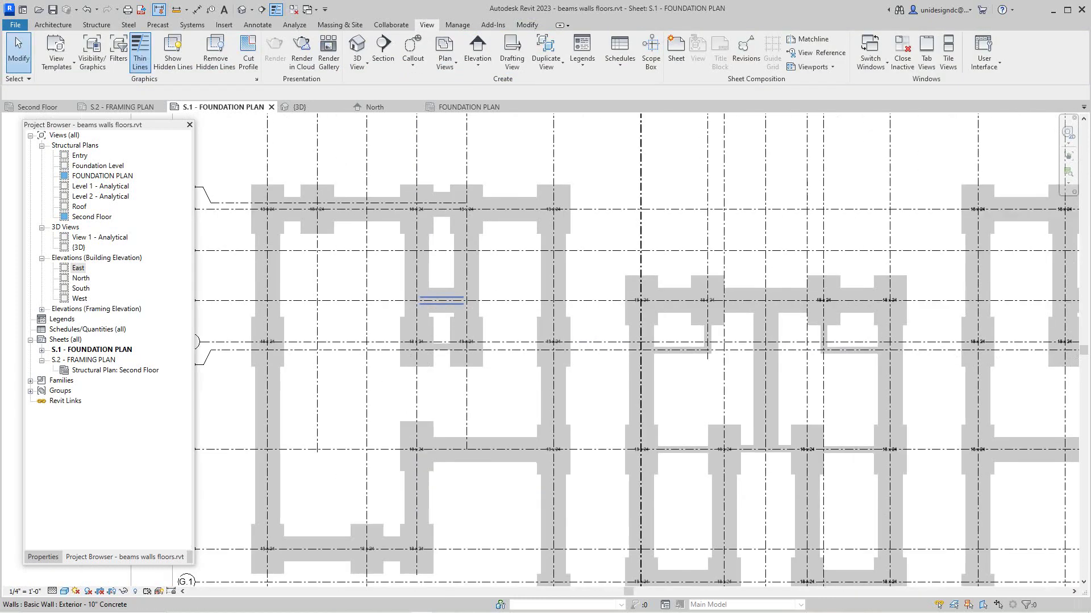
pyautogui.scroll(-3, 540, 284)
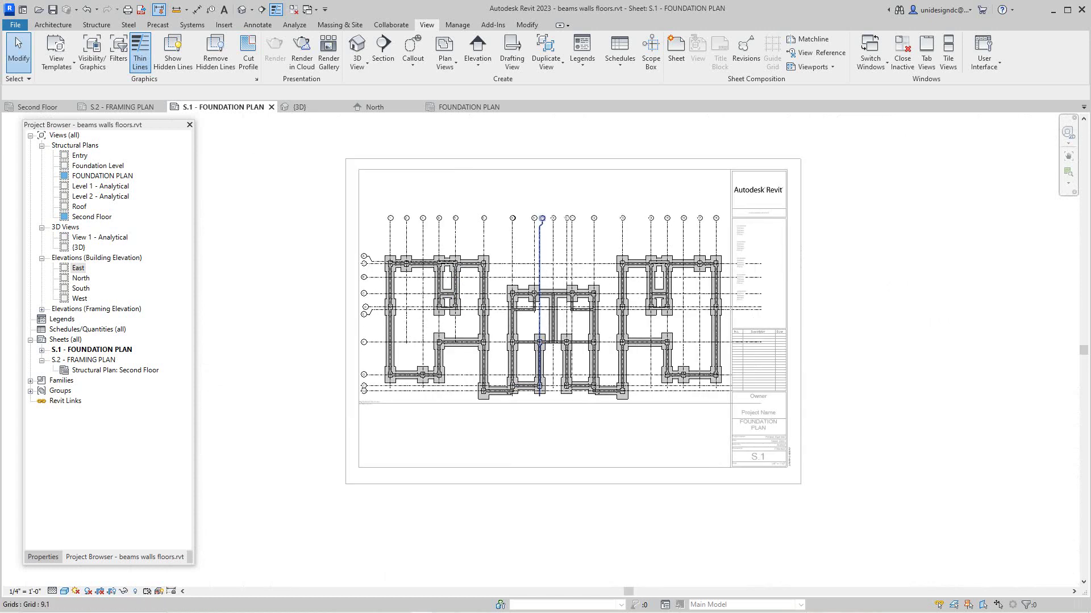
pyautogui.rightClick(535, 260)
pyautogui.click(563, 265)
pyautogui.scroll(3, 427, 299)
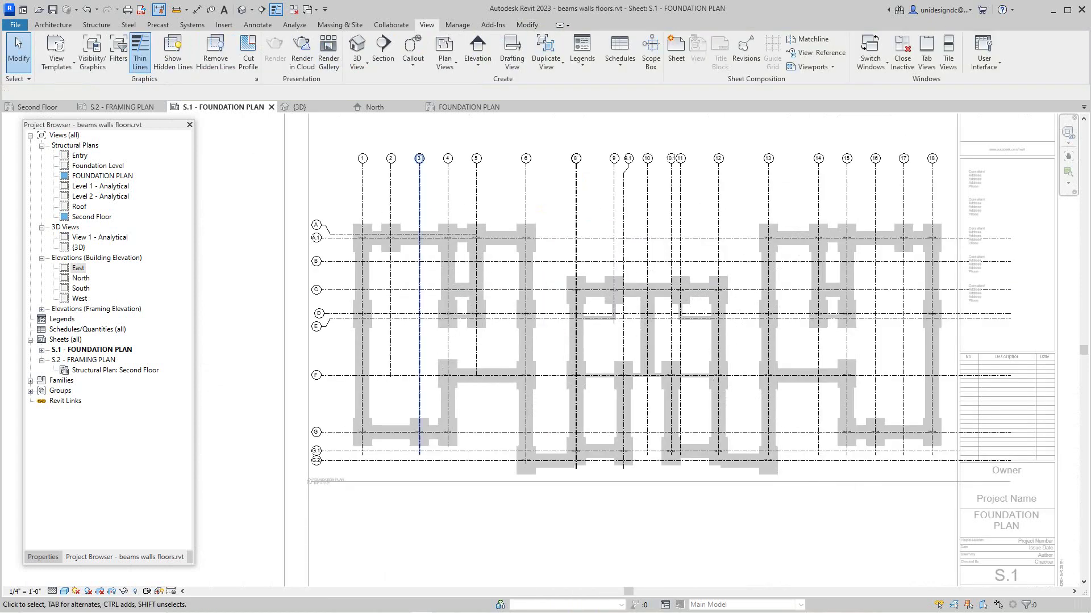
pyautogui.click(477, 64)
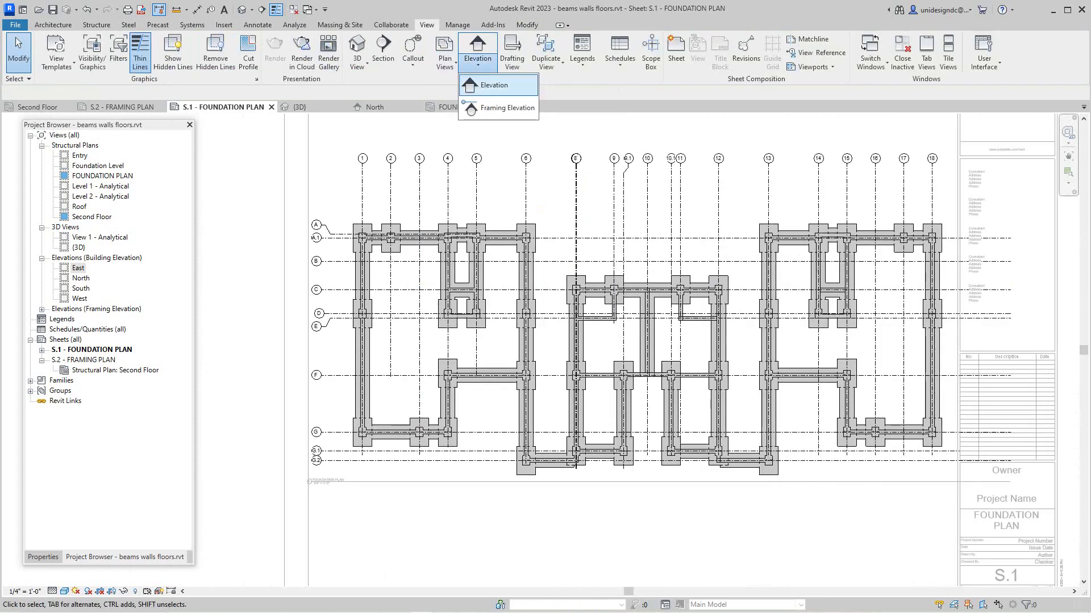
pyautogui.click(493, 85)
pyautogui.scroll(3, 404, 250)
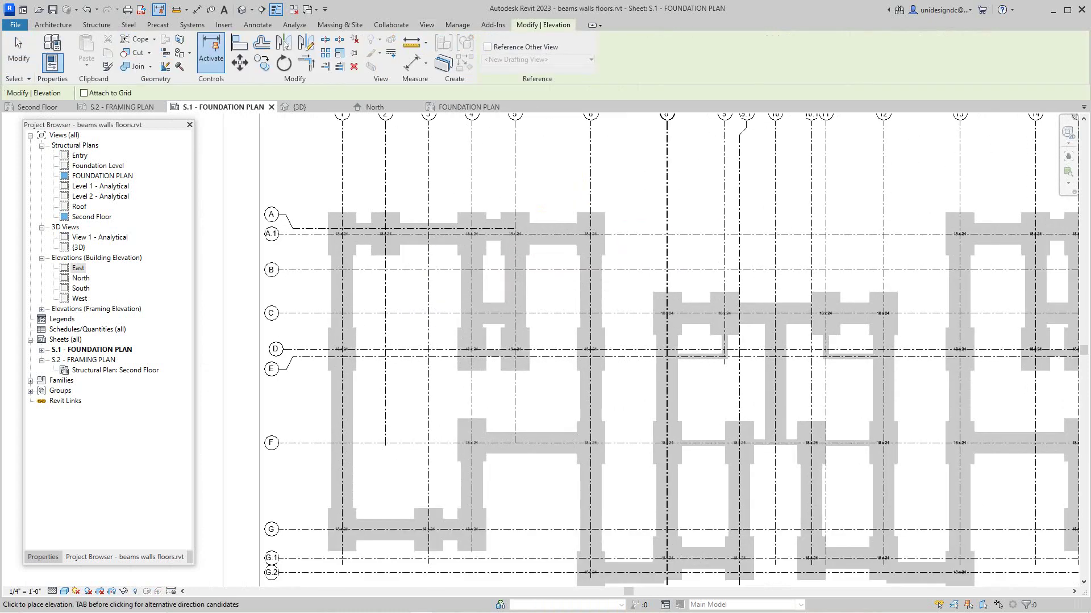
pyautogui.scroll(-4, 414, 275)
pyautogui.scroll(-3, 523, 392)
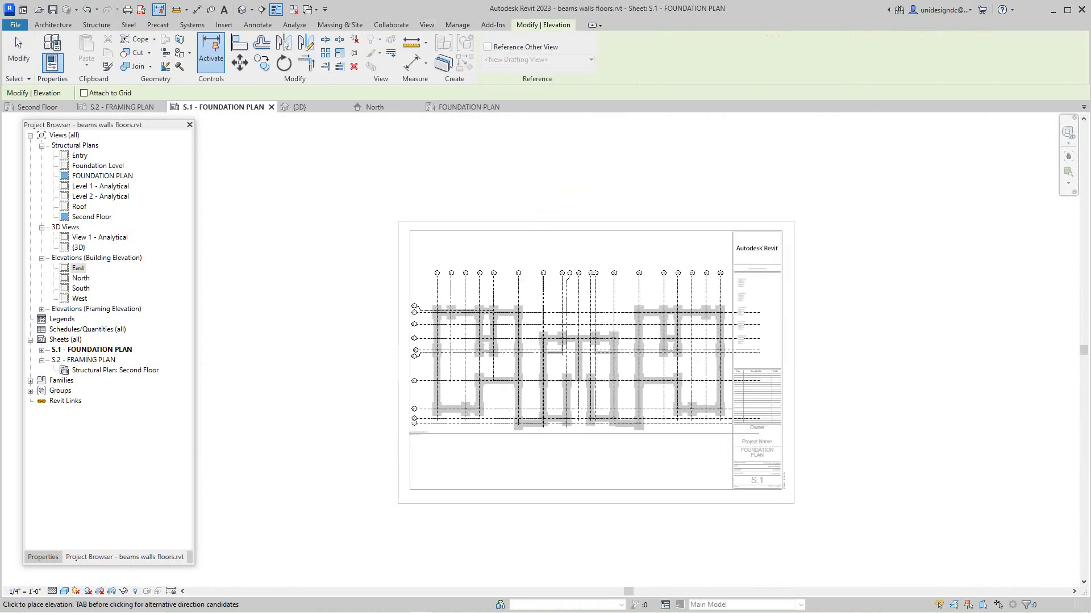
pyautogui.rightClick(464, 255)
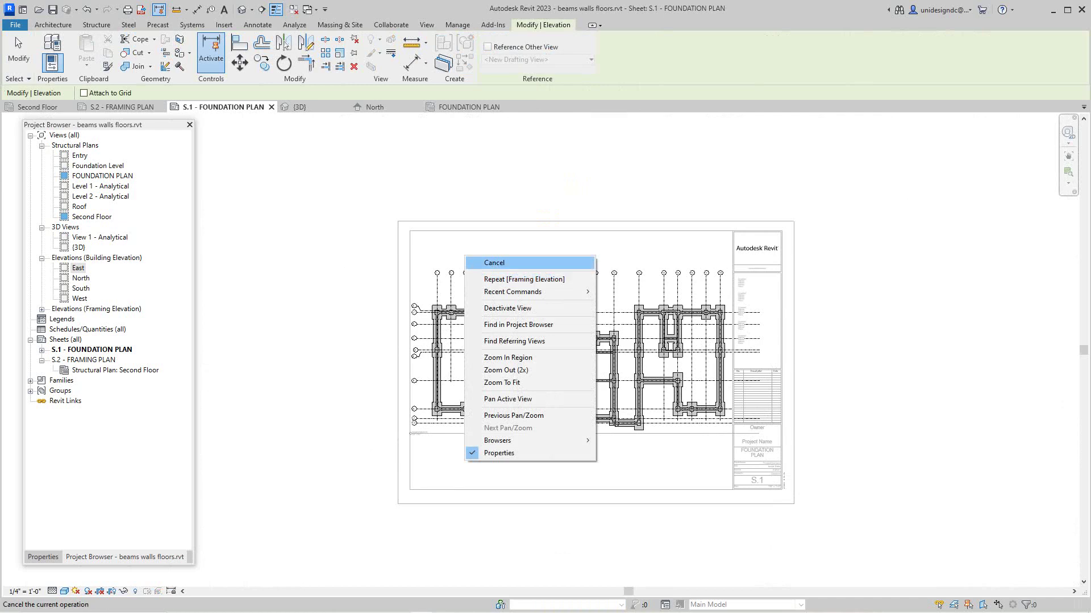
pyautogui.click(489, 261)
# Deactivate the foundation plan viewport on sheet S.1 to inspect the sheet, and activate the viewport again
pyautogui.rightClick(495, 254)
pyautogui.click(529, 305)
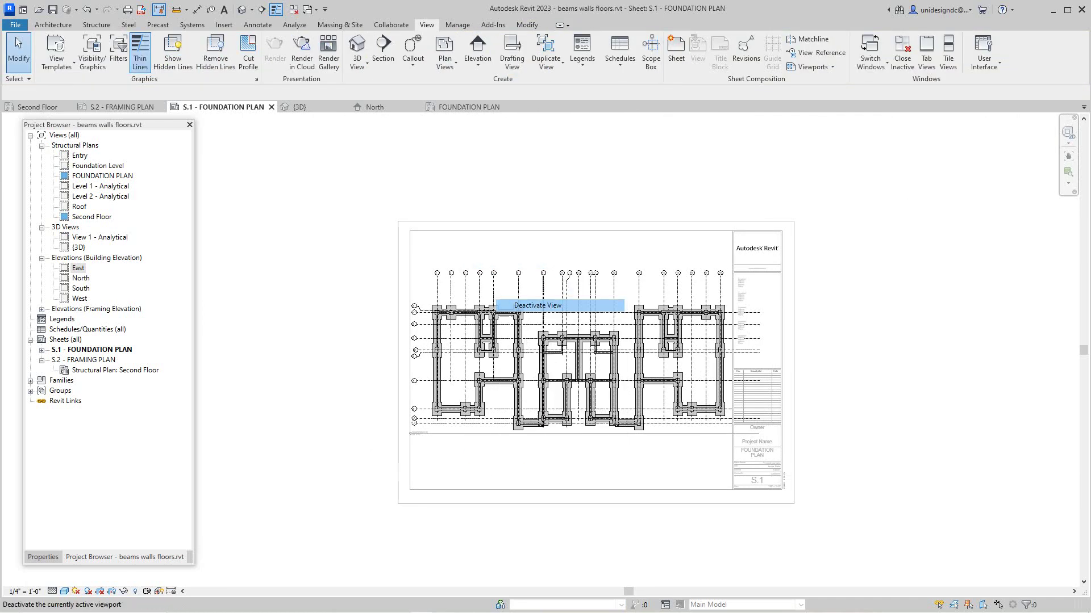
pyautogui.scroll(2, 701, 387)
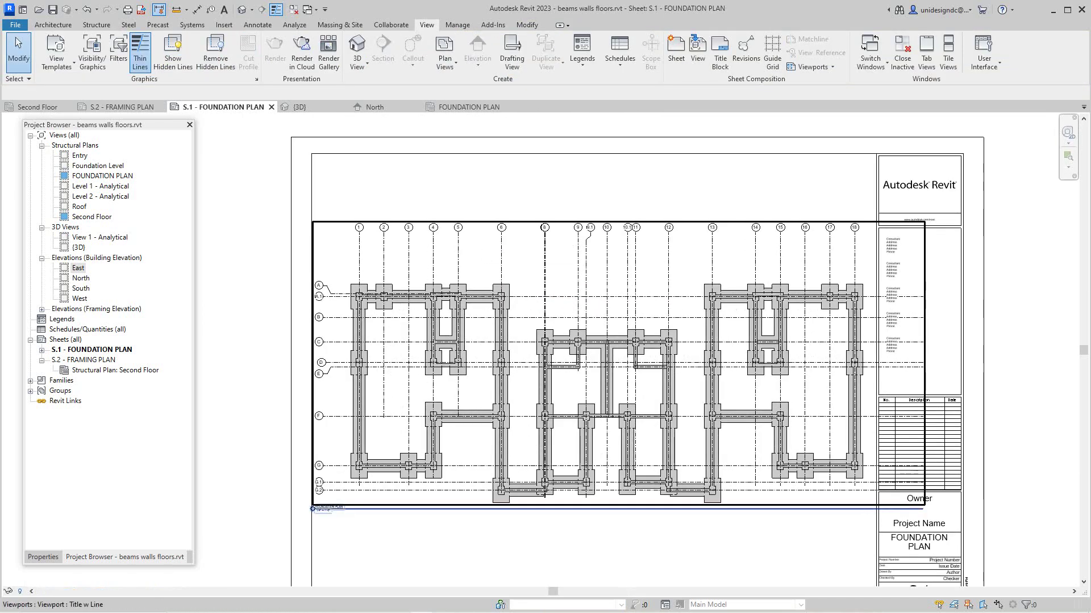
pyautogui.scroll(3, 462, 194)
pyautogui.moveTo(466, 261); pyautogui.dragTo(473, 251, button='middle')
pyautogui.moveTo(457, 209); pyautogui.dragTo(523, 180, button='middle')
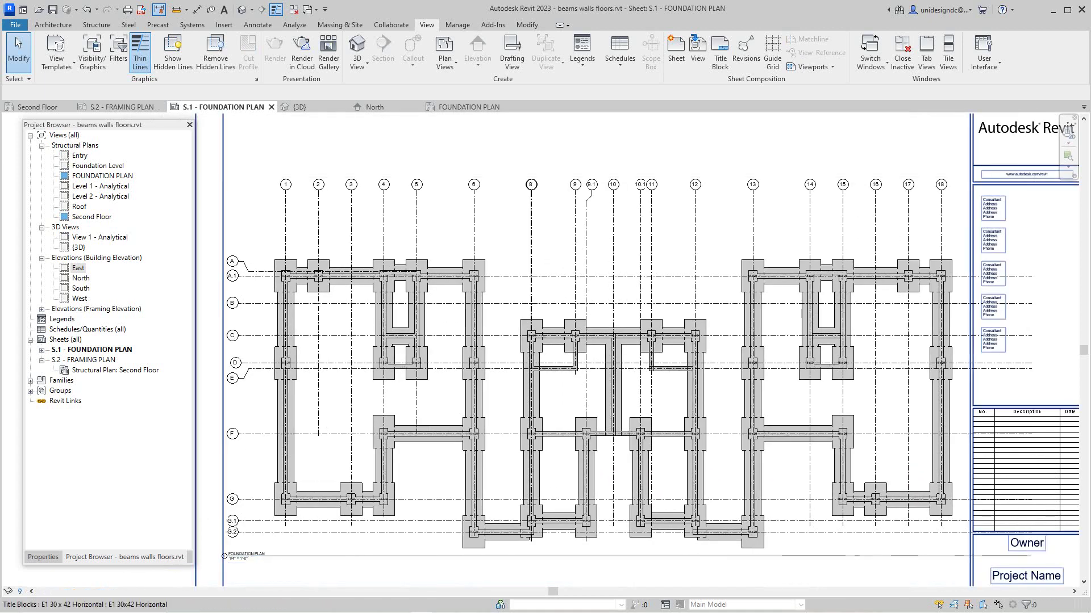
pyautogui.rightClick(318, 306)
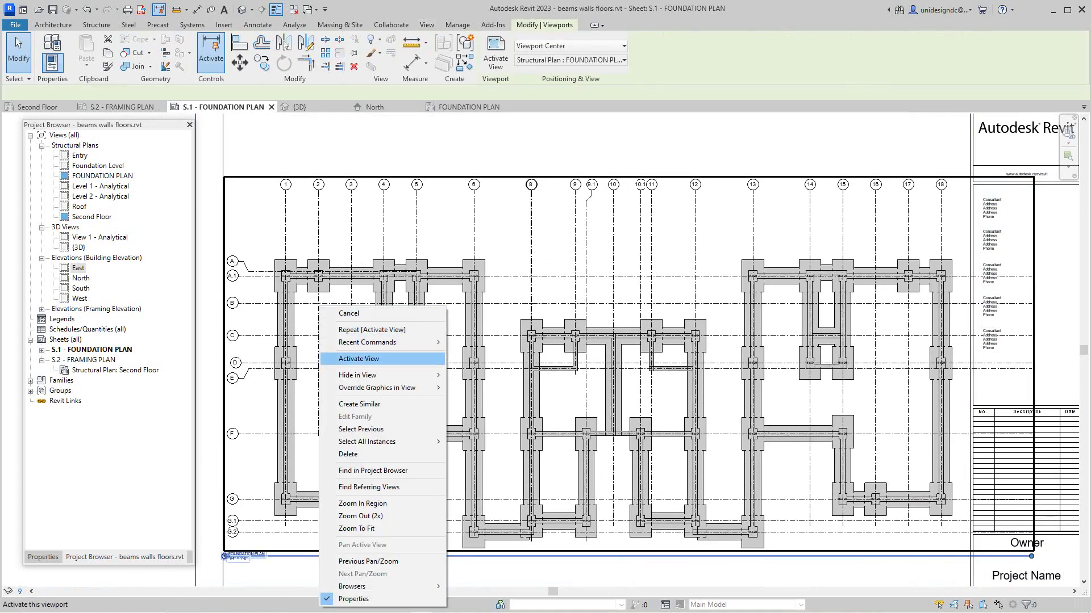
pyautogui.click(358, 359)
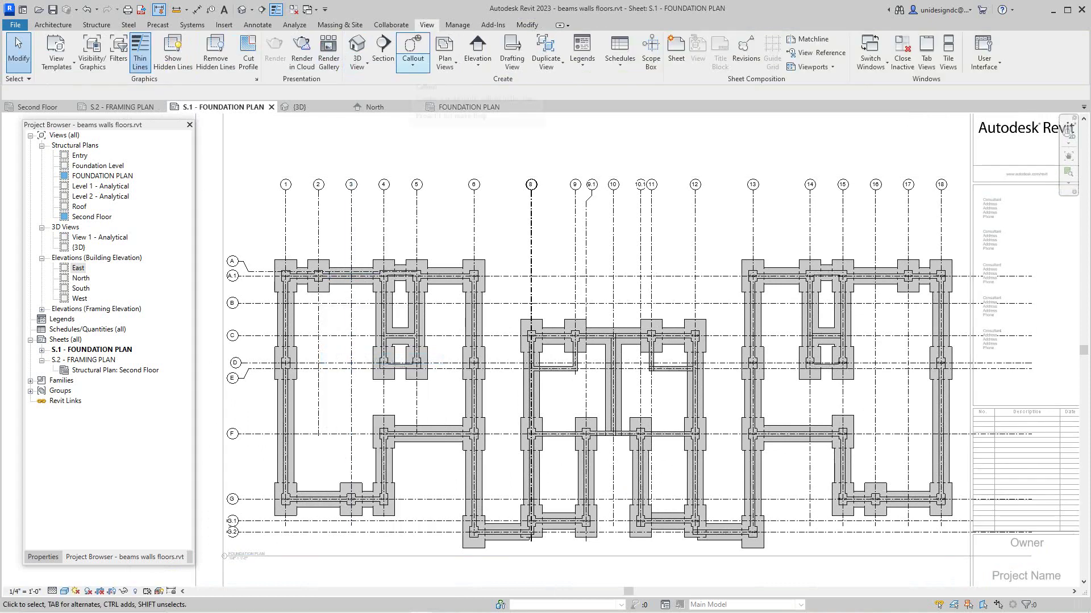
pyautogui.click(477, 66)
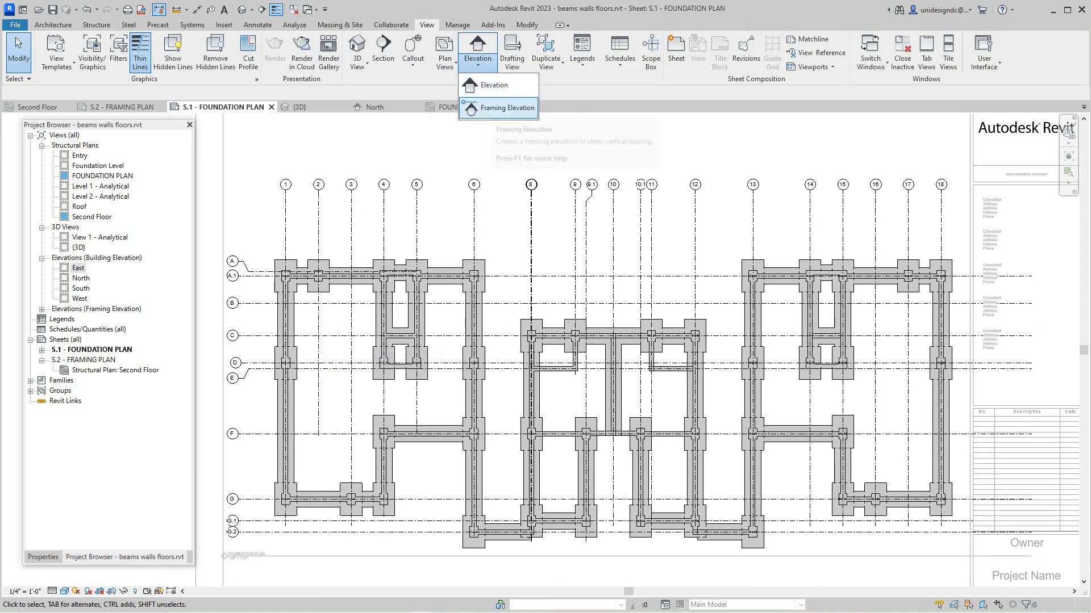
pyautogui.click(494, 108)
pyautogui.scroll(5, 345, 276)
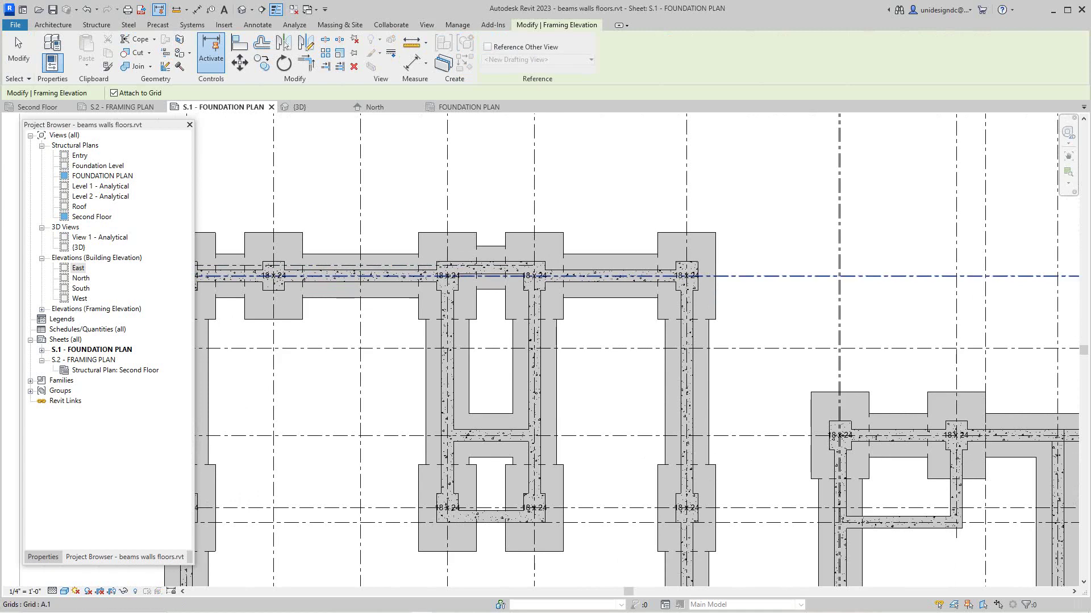
pyautogui.scroll(-6, 348, 335)
pyautogui.rightClick(349, 339)
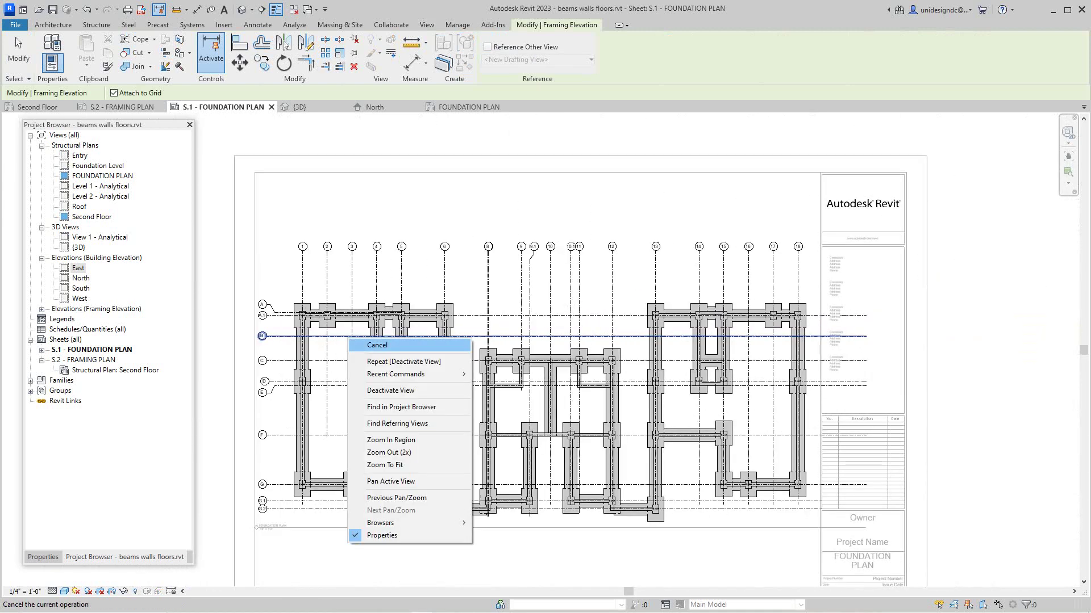
pyautogui.click(366, 345)
pyautogui.scroll(-3, 375, 306)
pyautogui.rightClick(372, 183)
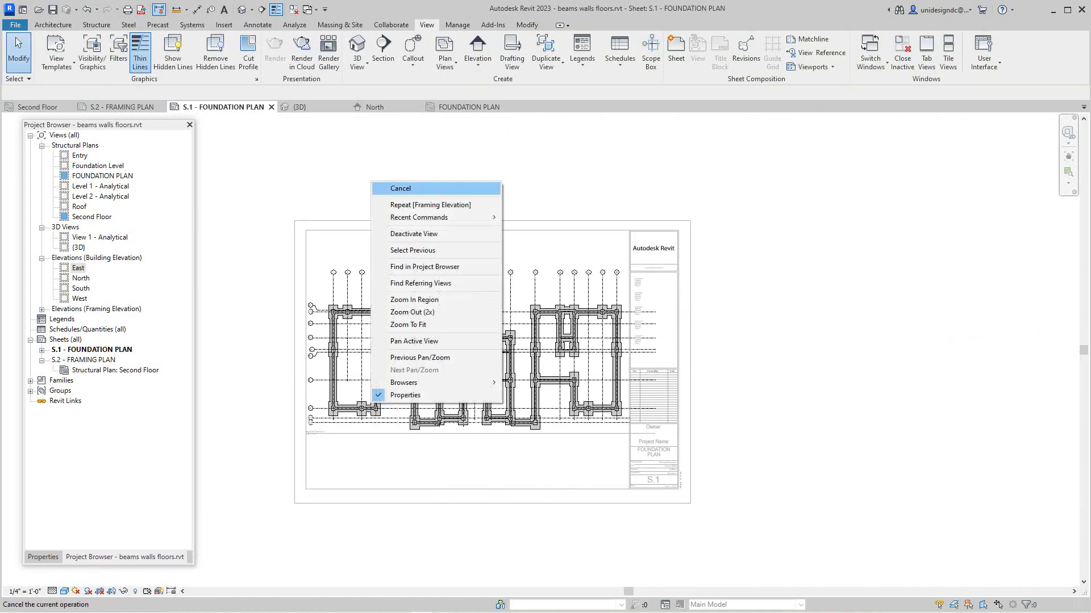
pyautogui.click(400, 188)
# Deactivate the foundation plan viewport to return to editing sheet S.1 itself
pyautogui.scroll(-4, 463, 254)
pyautogui.middleClick(463, 253)
pyautogui.middleClick(463, 254)
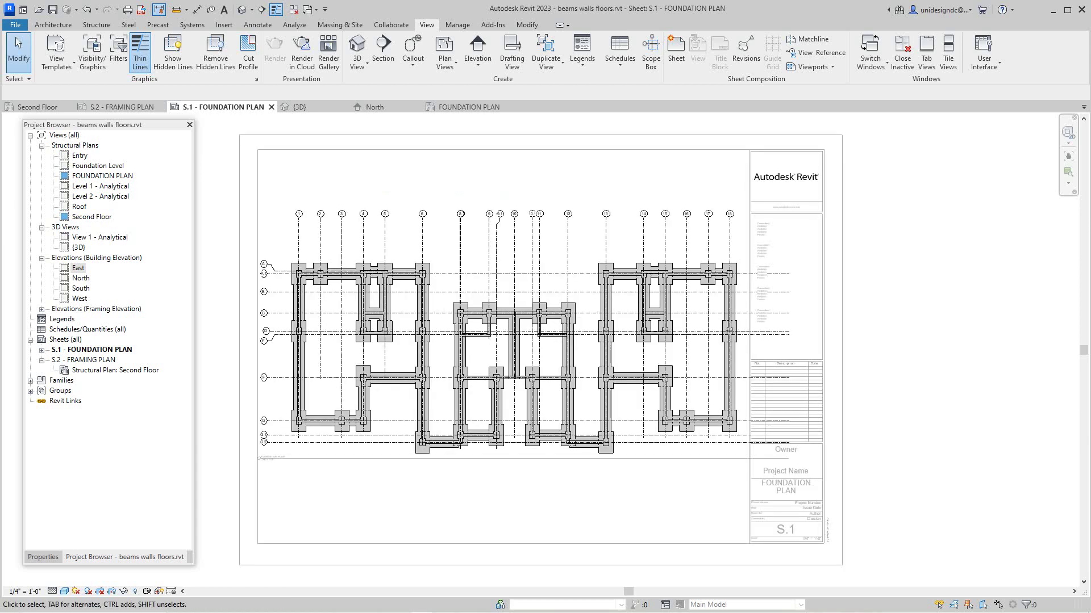
pyautogui.scroll(2, 476, 428)
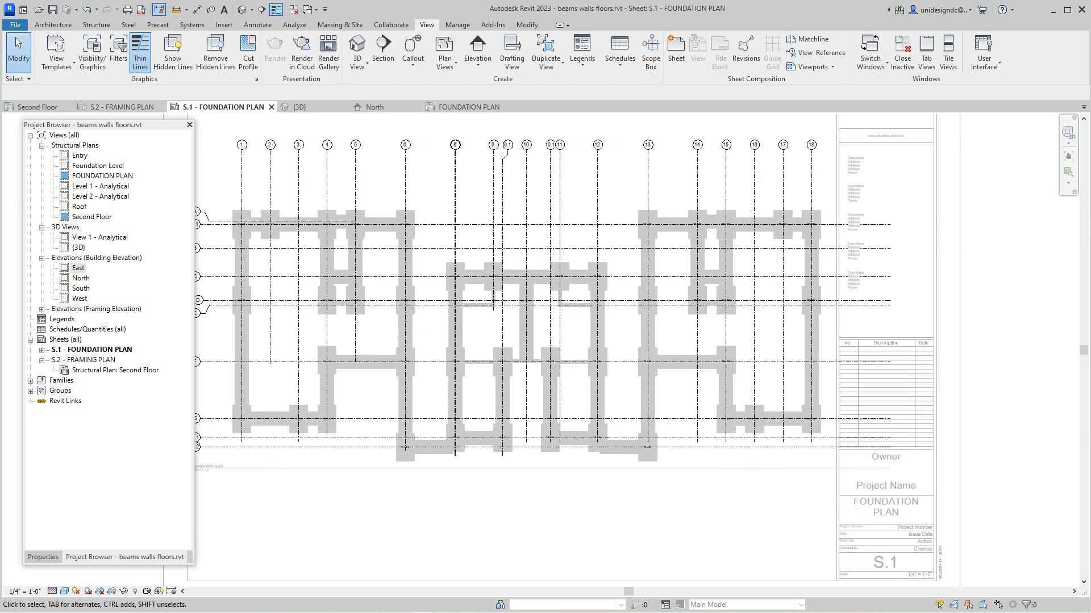
pyautogui.rightClick(474, 328)
pyautogui.click(516, 379)
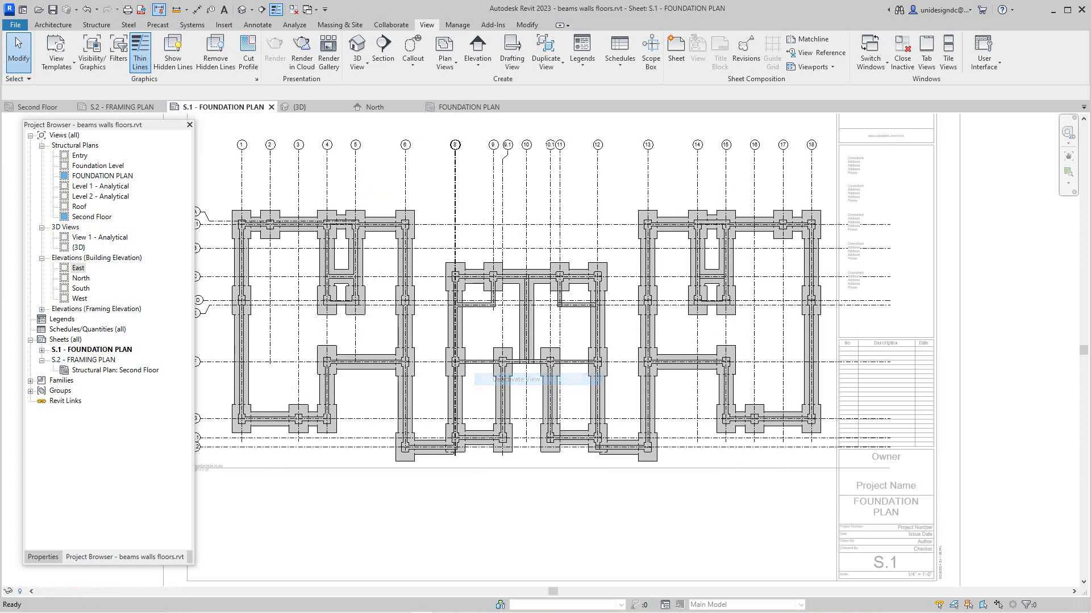
pyautogui.scroll(2, 546, 357)
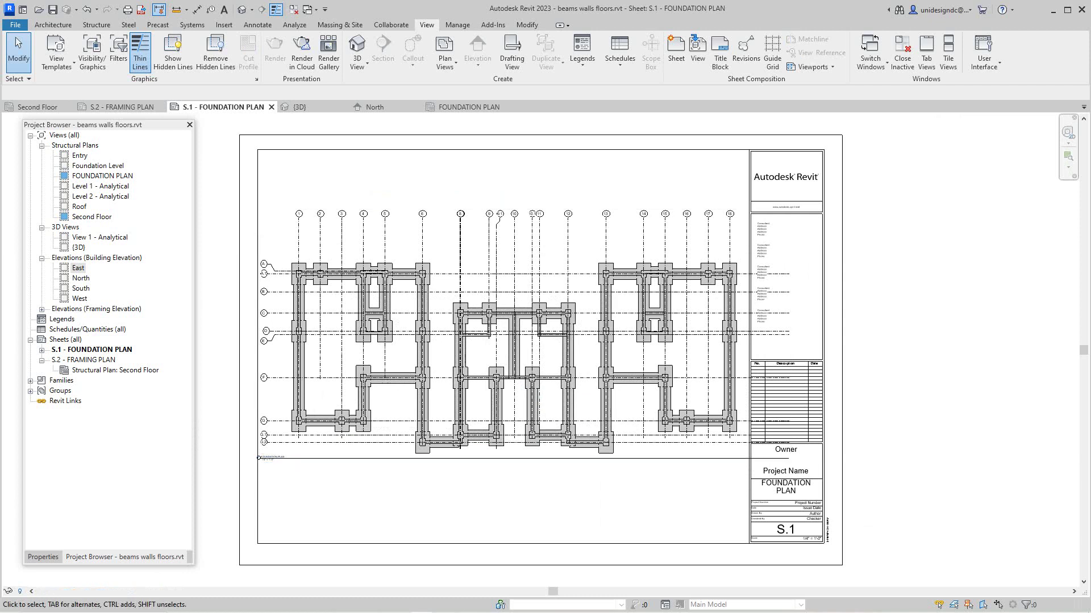
# Open sheet S.2 - FRAMING PLAN and examine the framing plan's layout on it
pyautogui.click(84, 360)
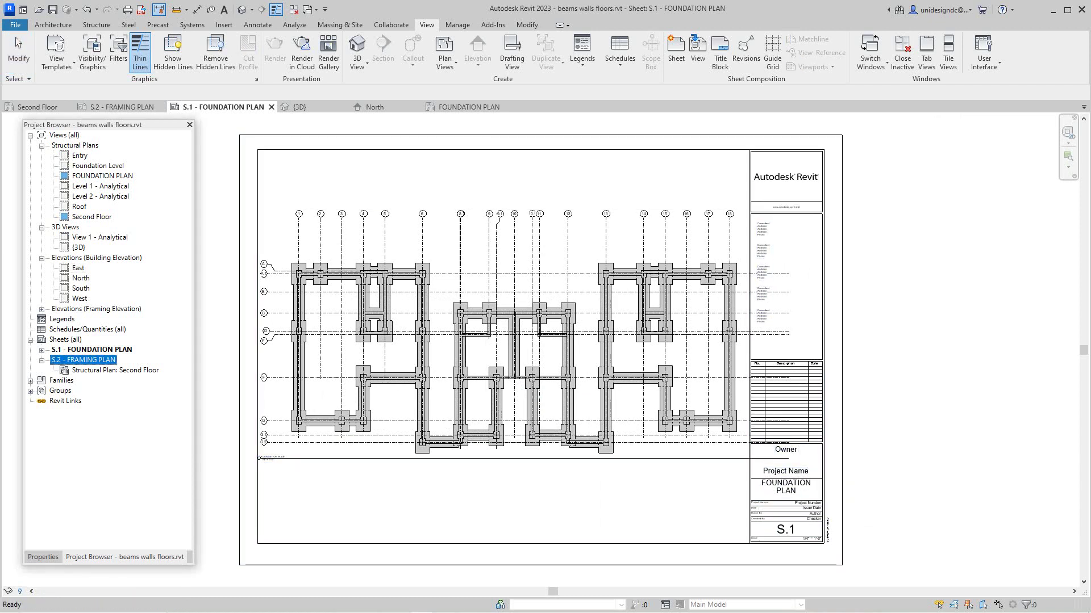
pyautogui.click(92, 350)
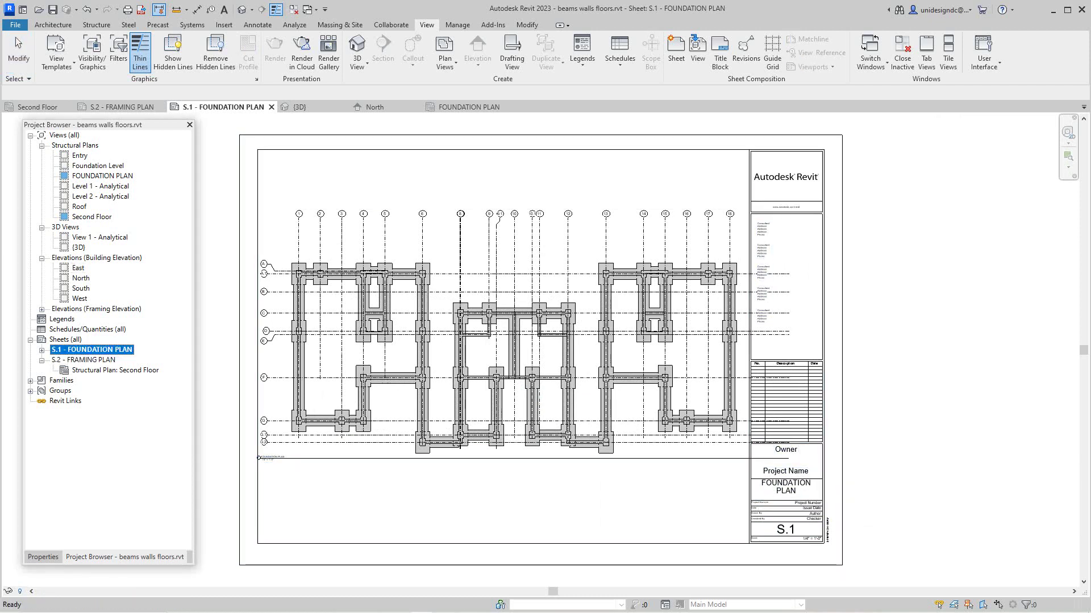
pyautogui.doubleClick(84, 361)
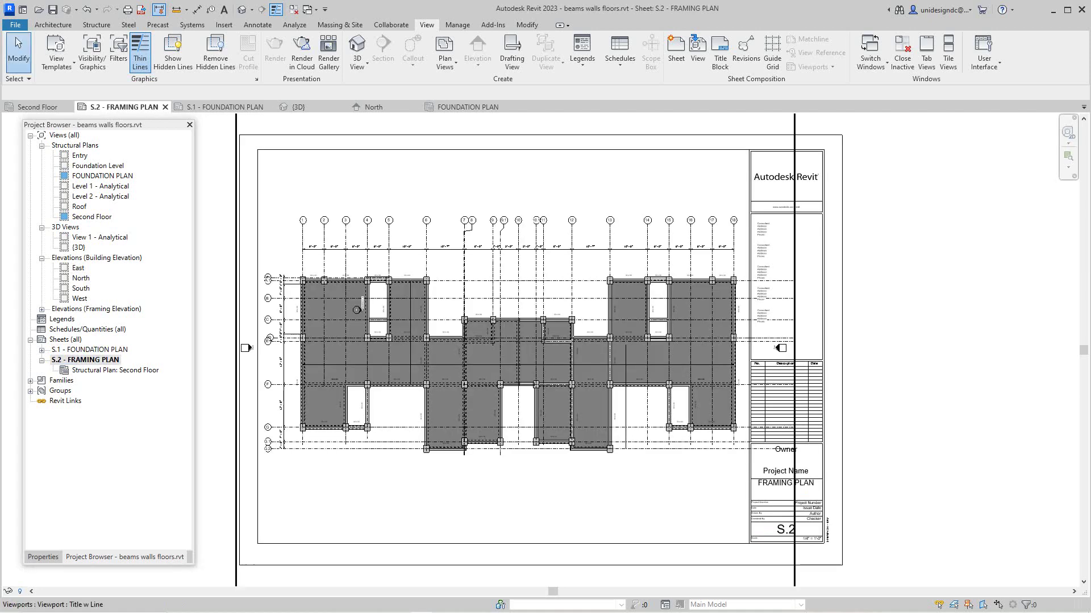
pyautogui.scroll(2, 322, 437)
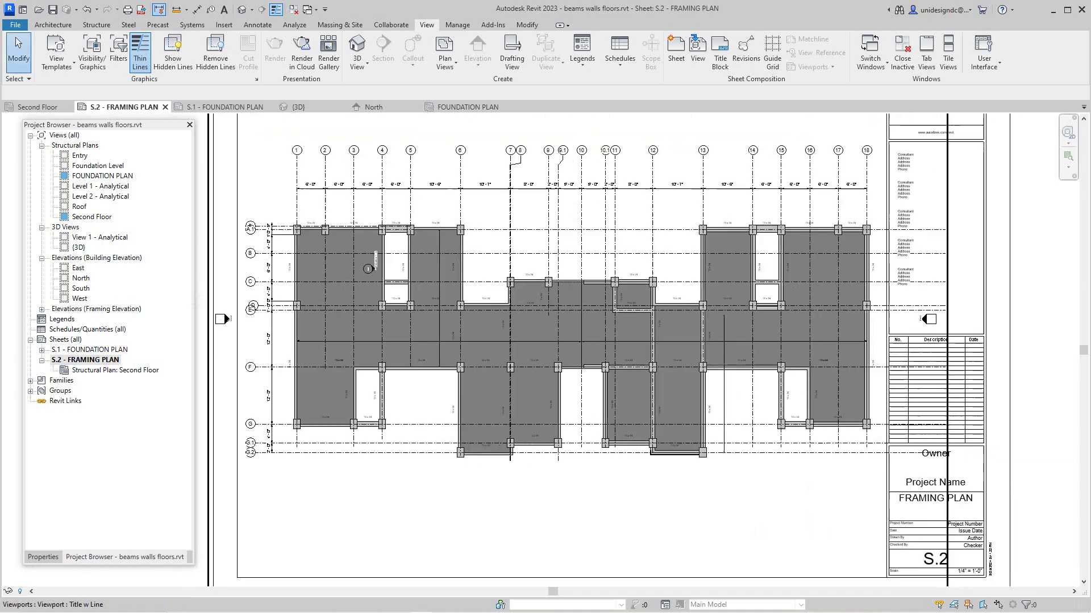
pyautogui.scroll(-2, 376, 453)
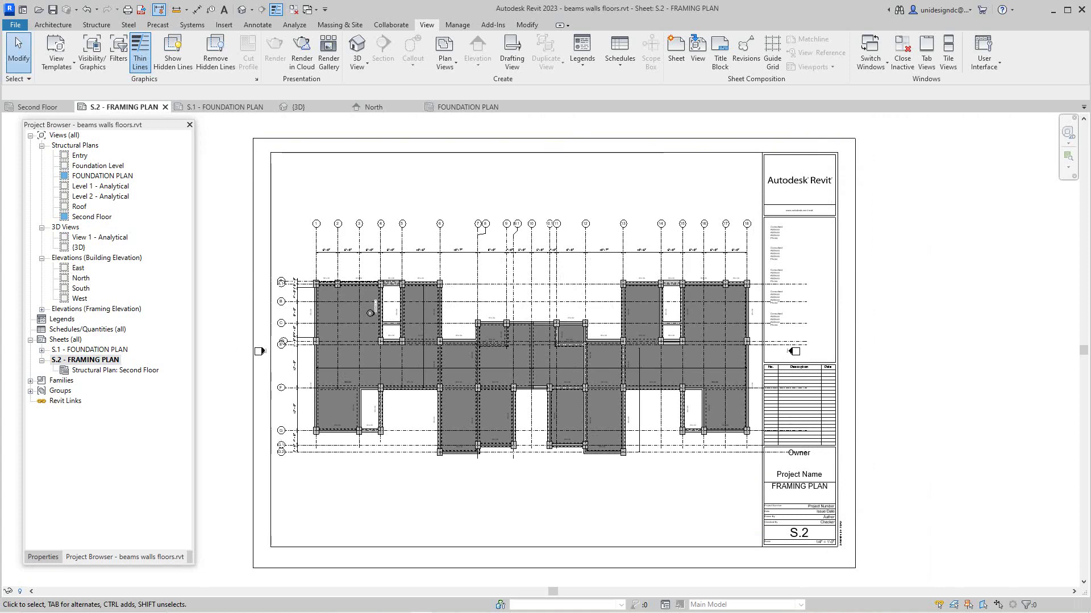
# Tile all open views side by side and zoom every view to fit its window
pyautogui.press('w')
pyautogui.press('t')
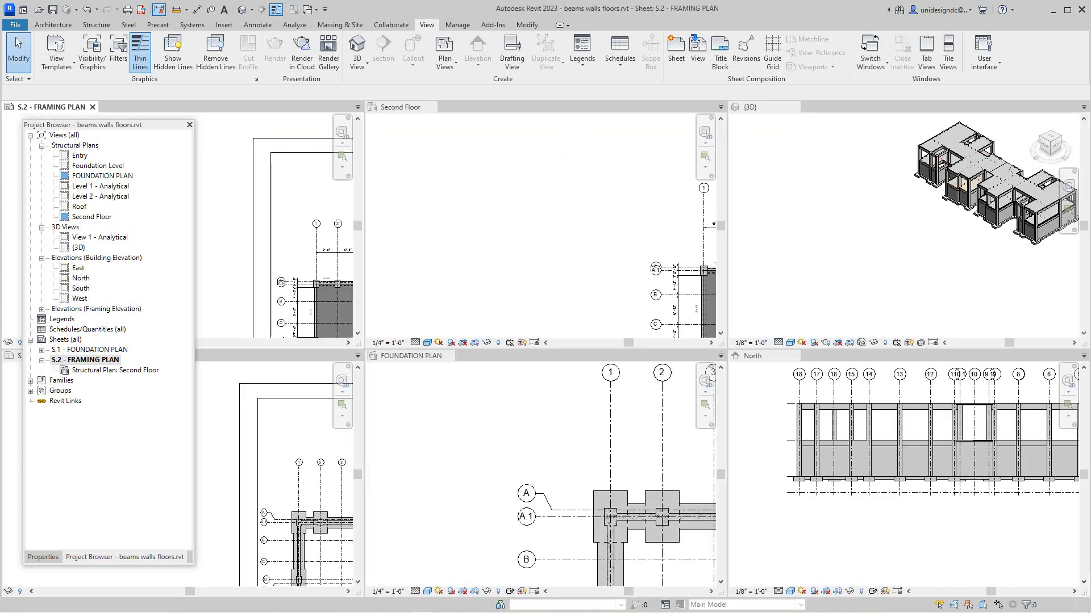
pyautogui.press('z')
pyautogui.press('a')
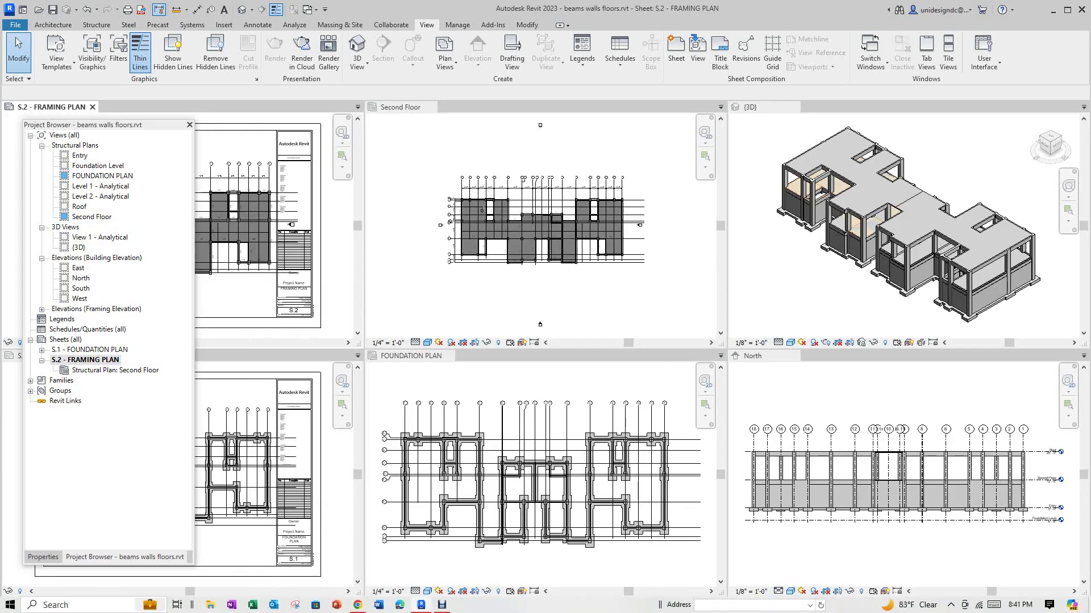
pyautogui.click(442, 604)
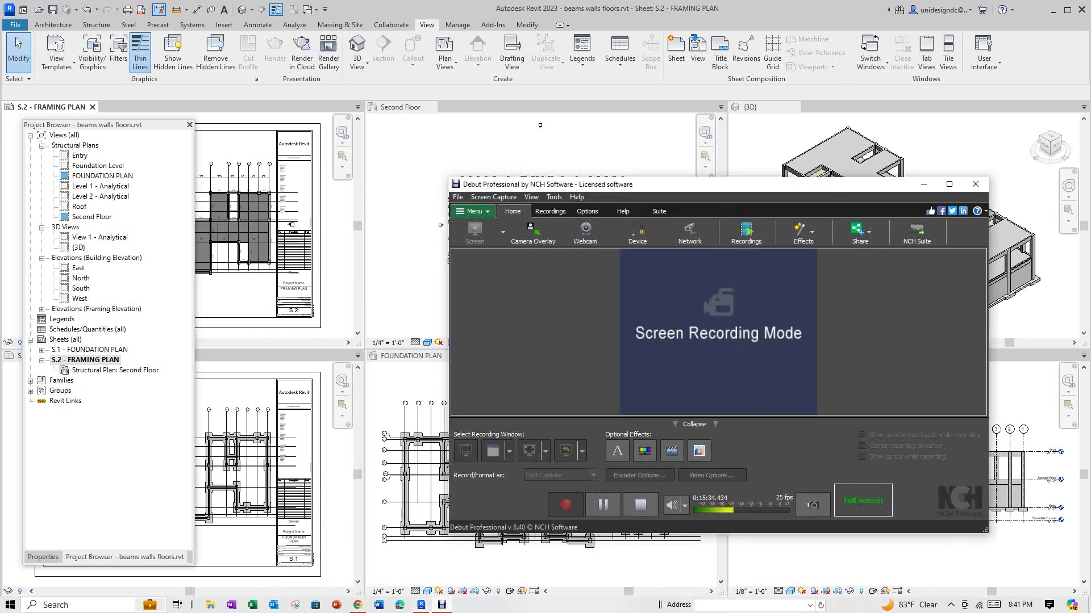